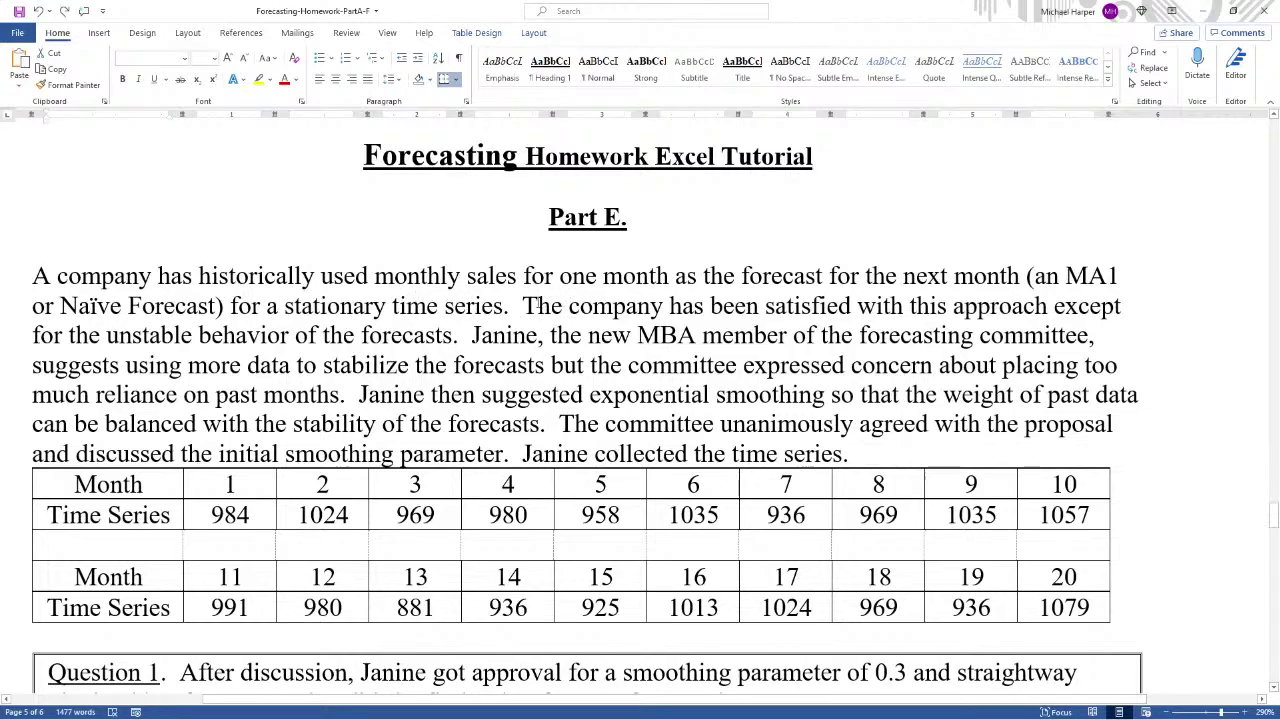
Step: Highlight the homework's sentences on satisfaction, using more data, exponential smoothing, and the committee's agreement
left_click_drag(522, 306, 1036, 306)
left_click_drag(33, 365, 541, 428)
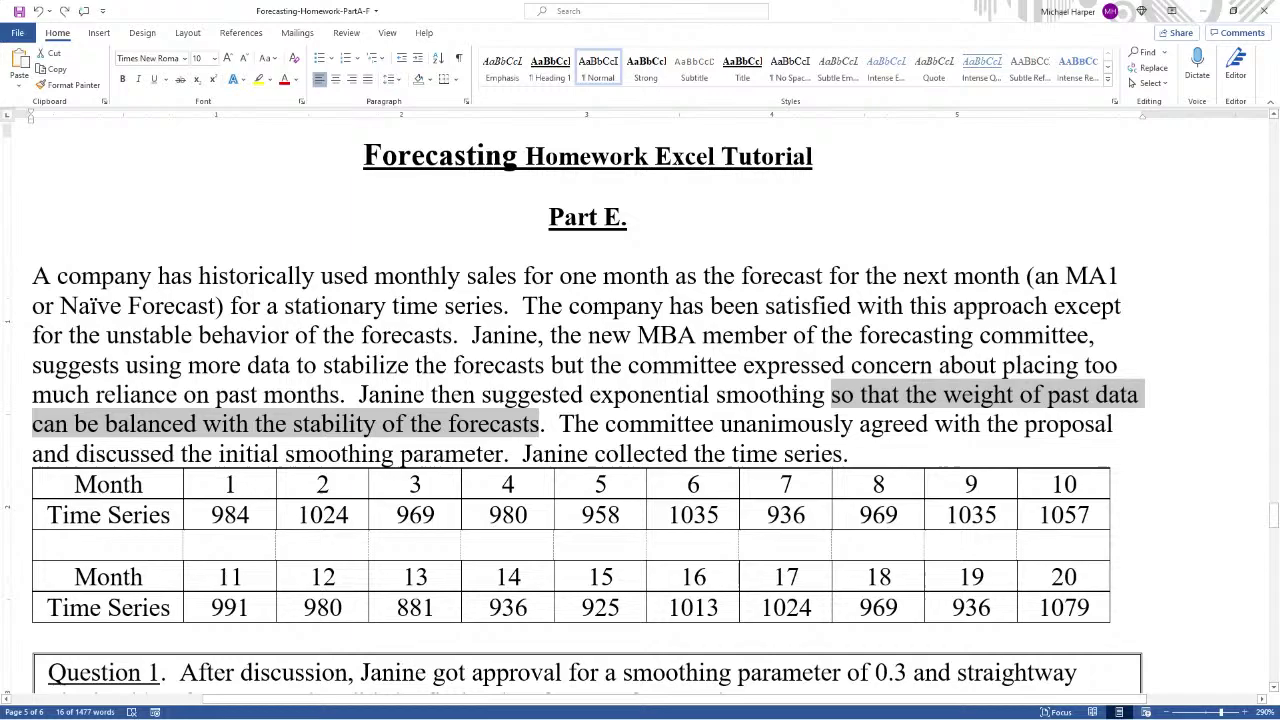
left_click_drag(589, 395, 1095, 395)
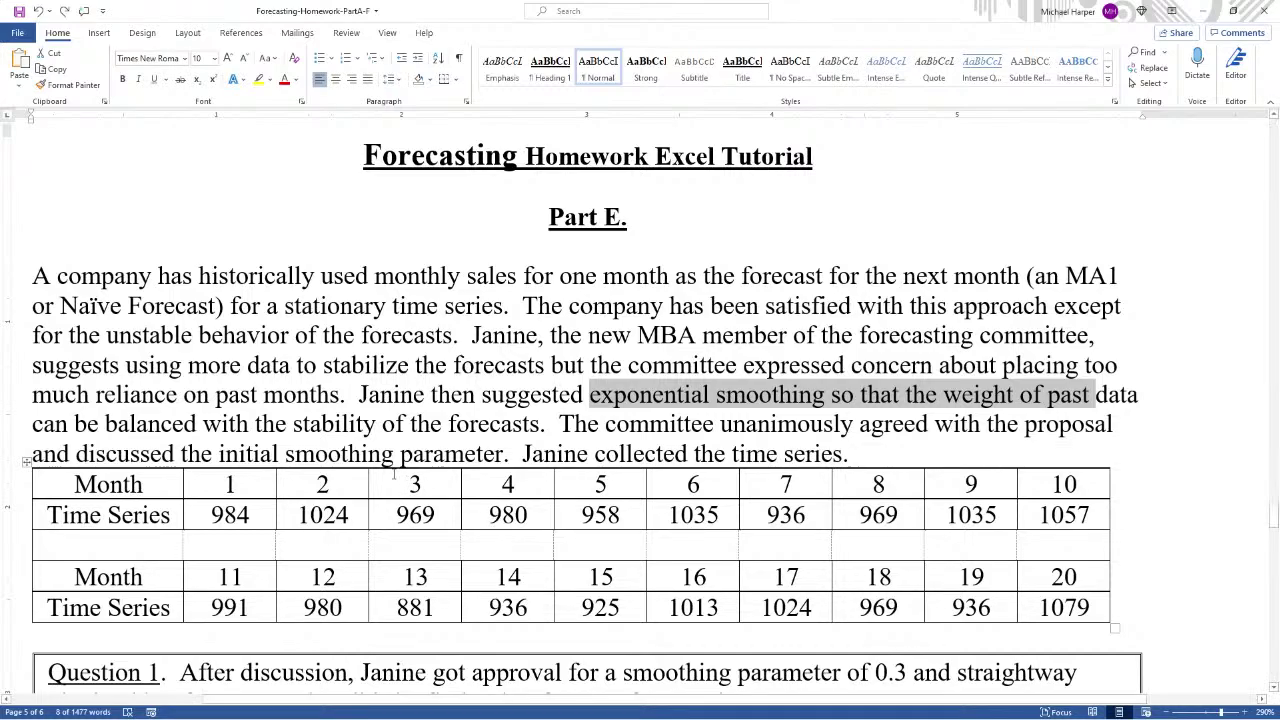
left_click_drag(577, 428, 846, 456)
Step: Highlight the 0.3 smoothing parameter and month 21 question, then copy the time series table
scroll(875, 370, "down", 1)
scroll(875, 370, "down", 2)
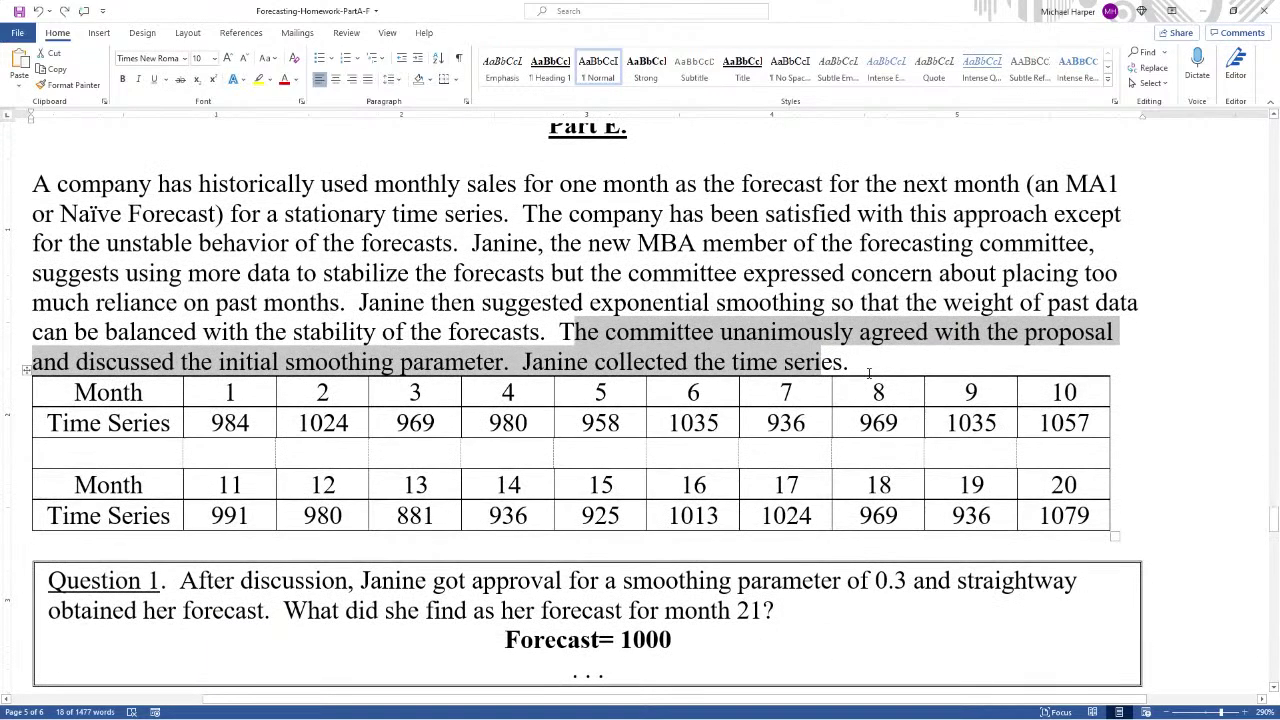
left_click_drag(218, 487, 929, 489)
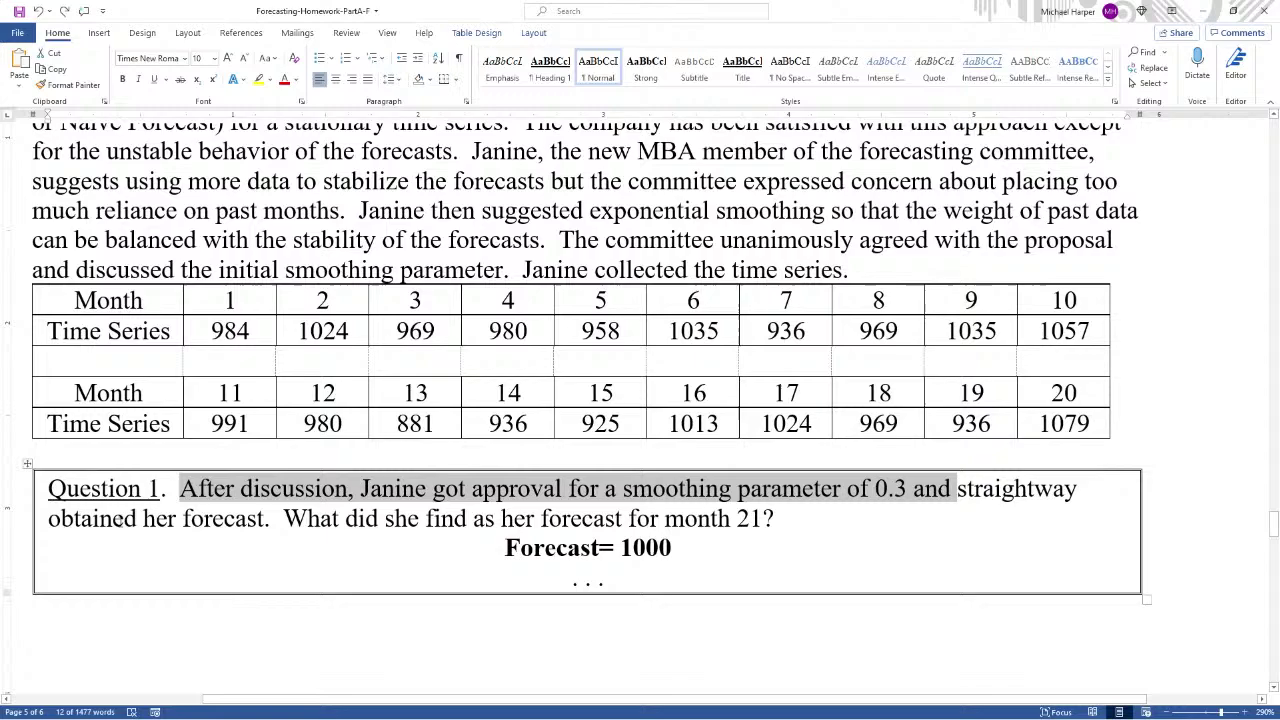
left_click_drag(127, 519, 913, 512)
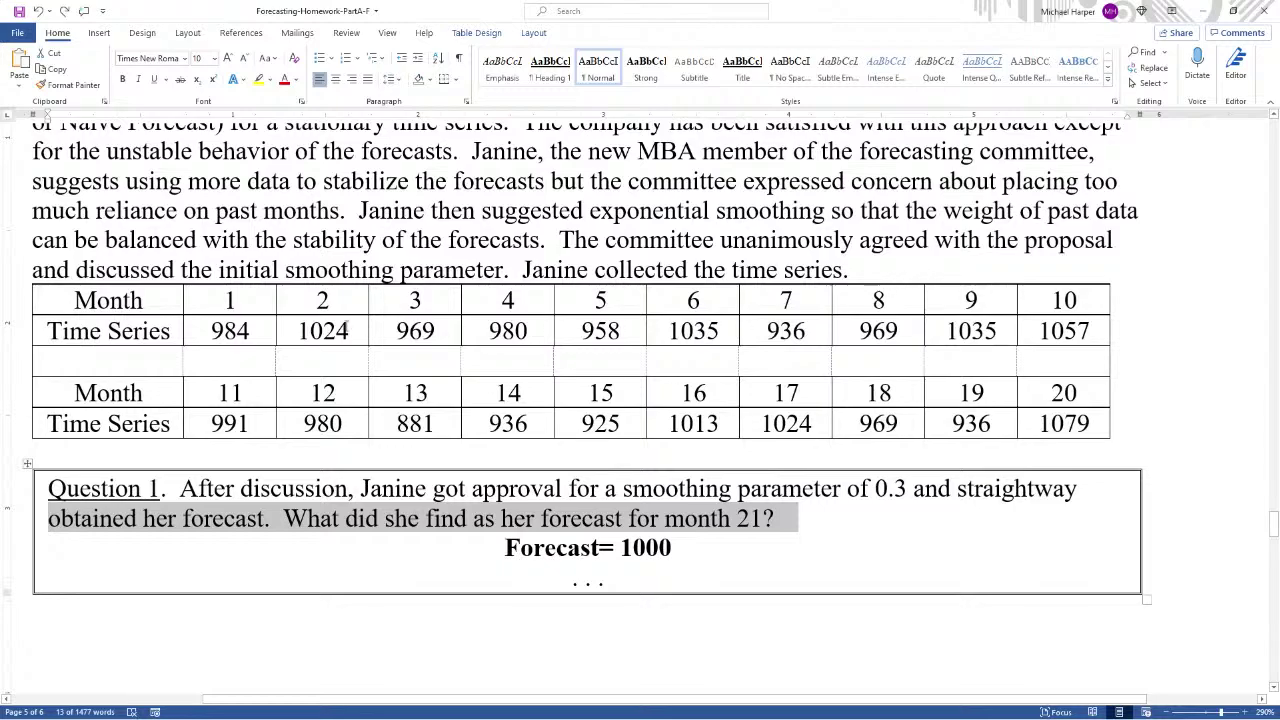
left_click_drag(178, 301, 1054, 425)
key("ctrl+c")
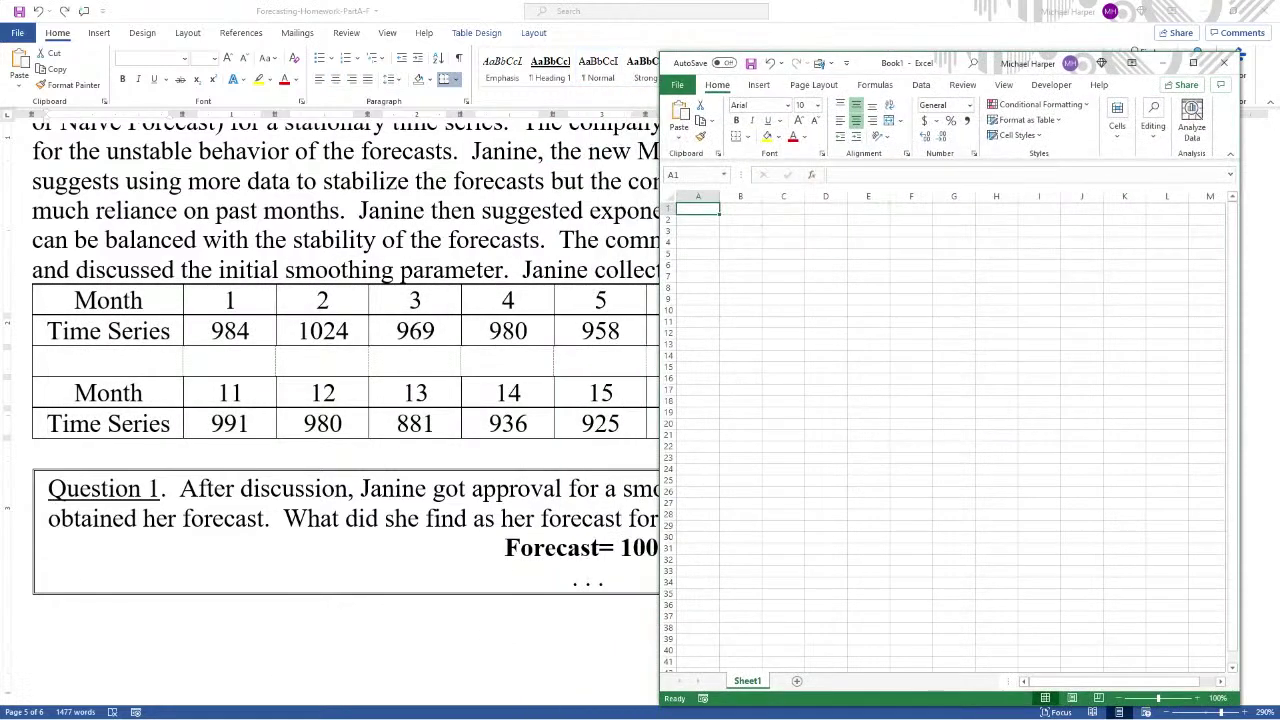
Step: Maximize the workbook and paste the Word time series table at C3
left_click(1194, 64)
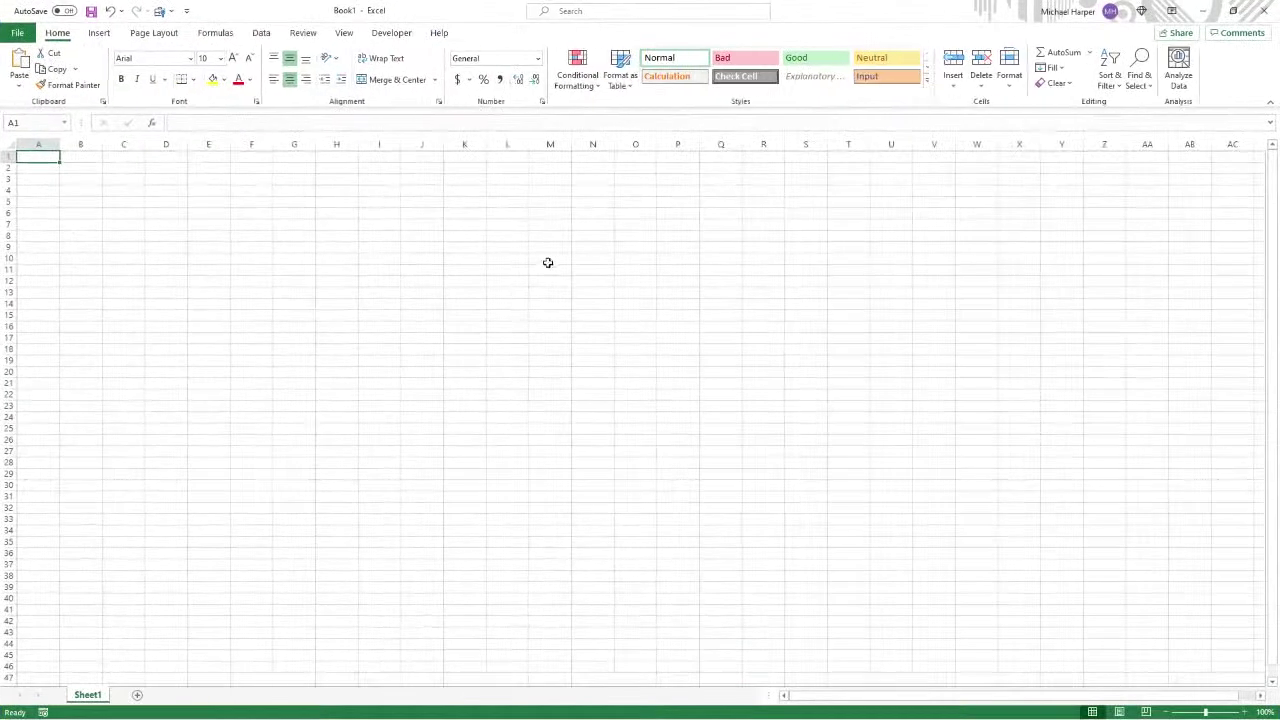
left_click(119, 181)
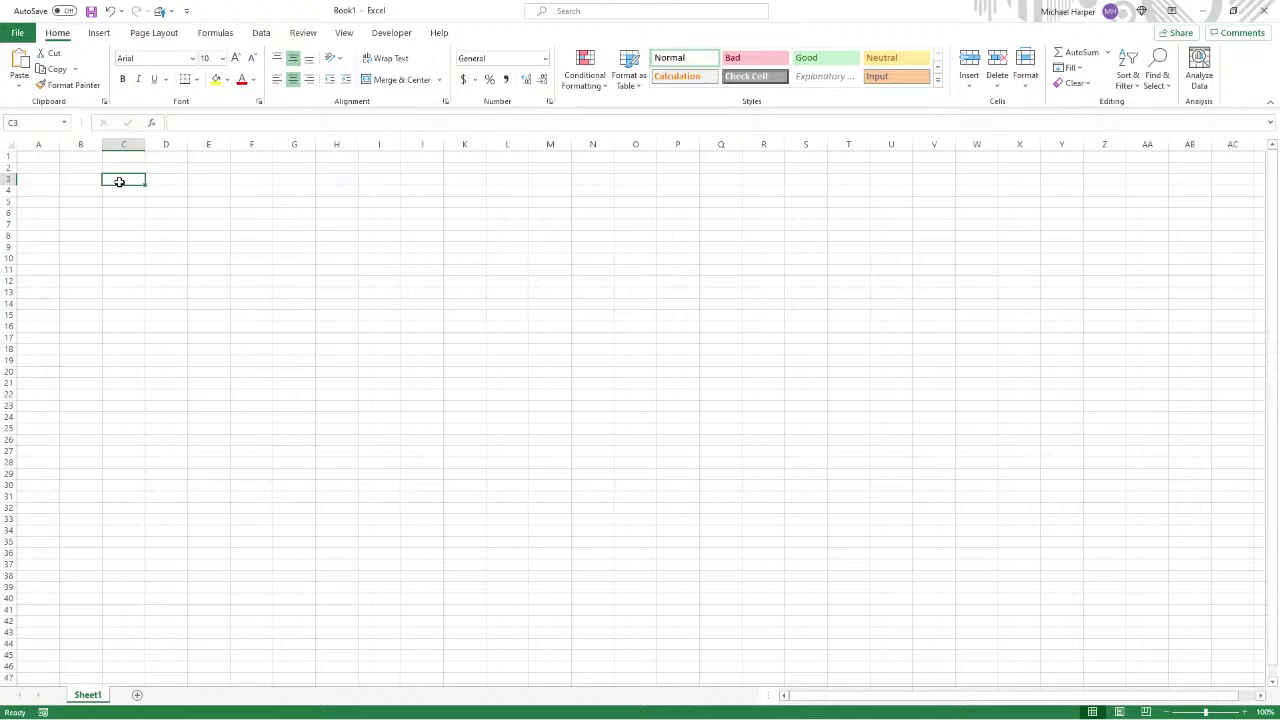
key("ctrl+v")
key("ctrl+c")
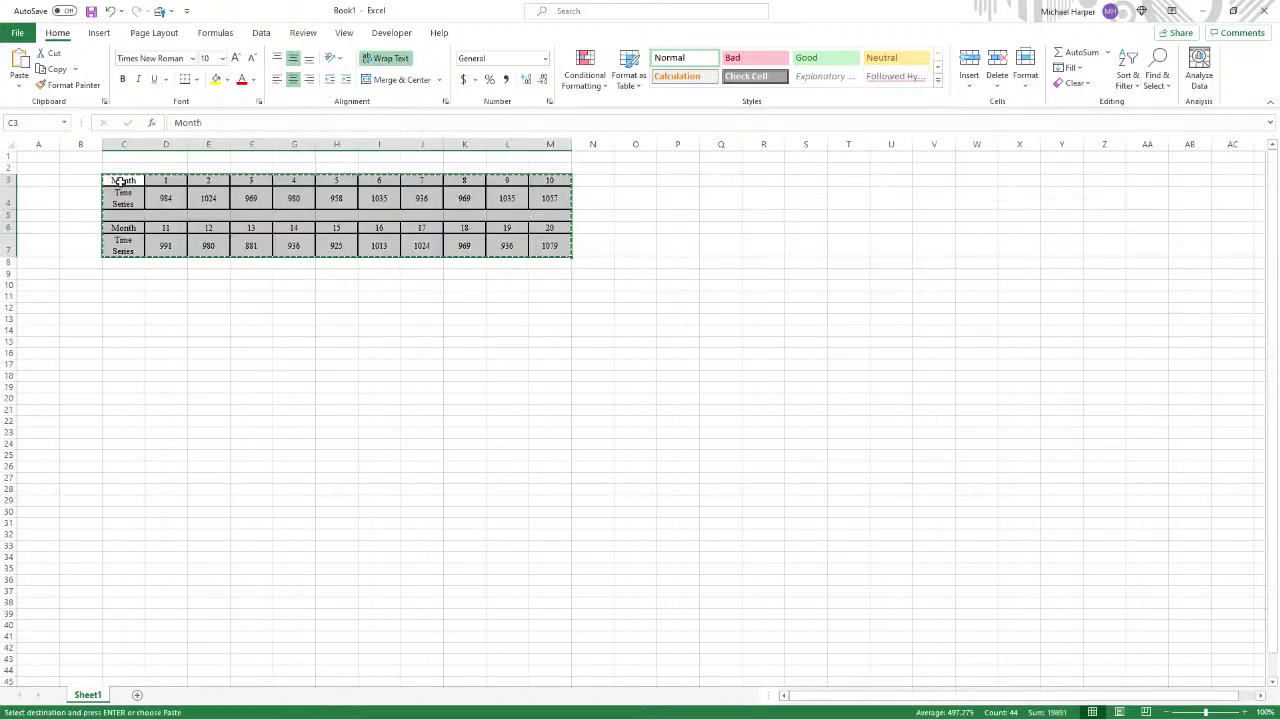
right_click(119, 181)
left_click(175, 252)
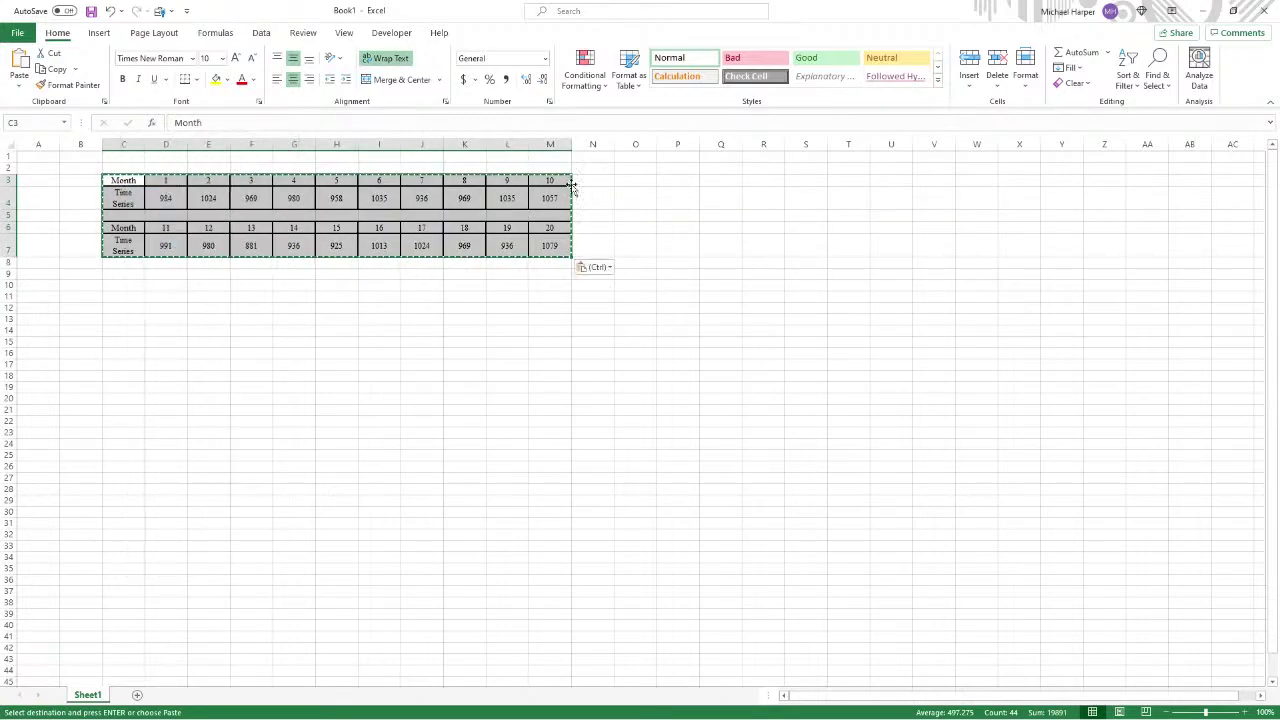
Step: Paste a values-only copy of the C3:M7 table at C10
scroll(719, 437, "up", 4, "ctrl")
scroll(719, 437, "up", 3, "ctrl")
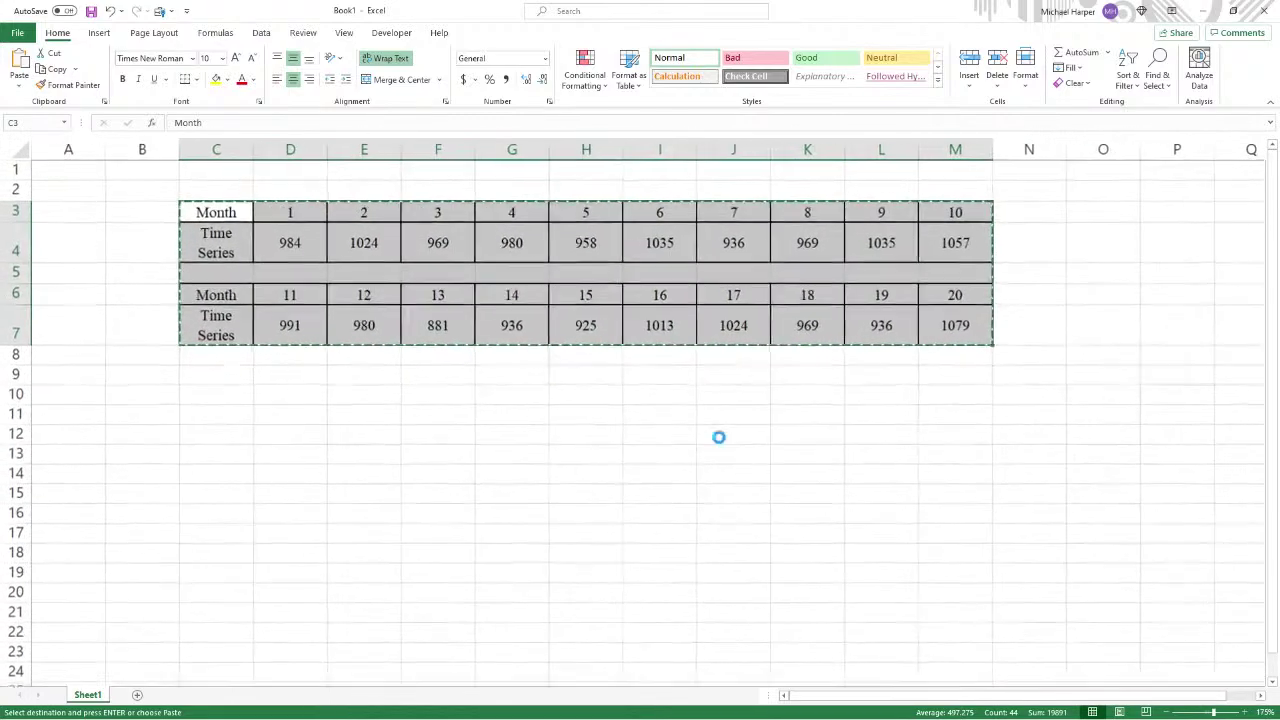
left_click(488, 438)
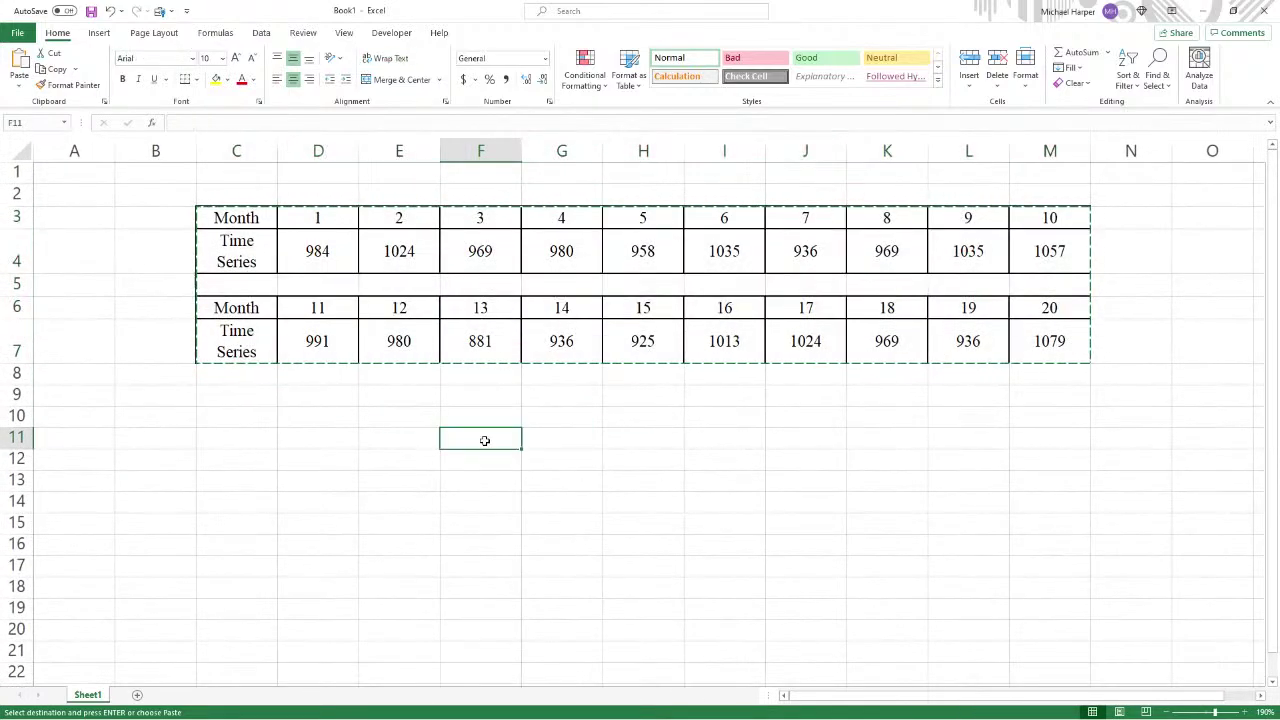
left_click(1260, 695)
left_click_drag(163, 218, 968, 341)
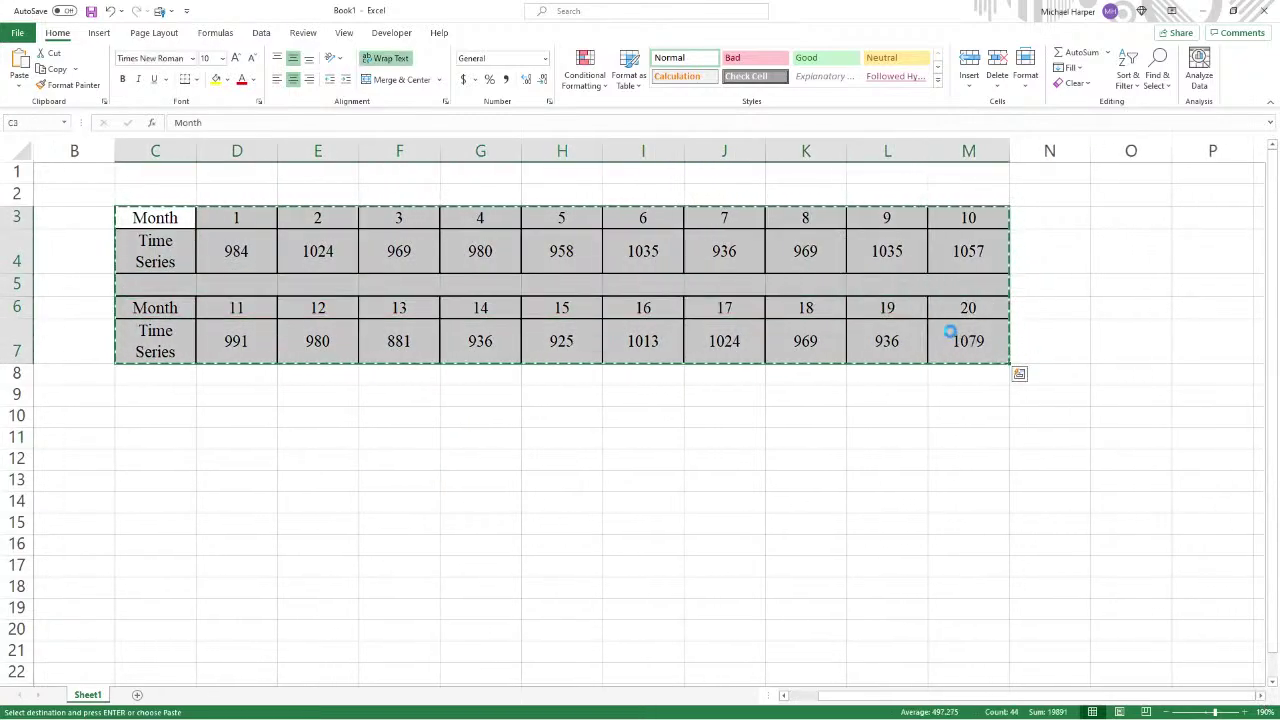
left_click(152, 418)
right_click(150, 423)
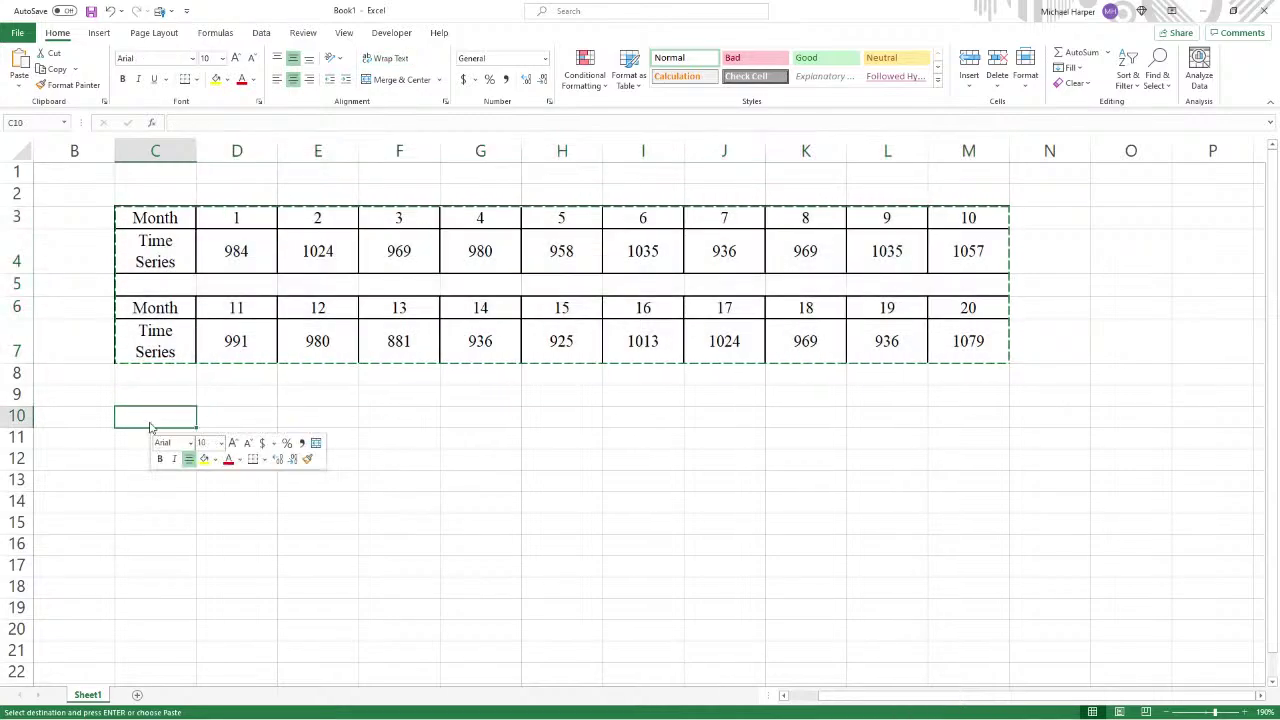
left_click(203, 118)
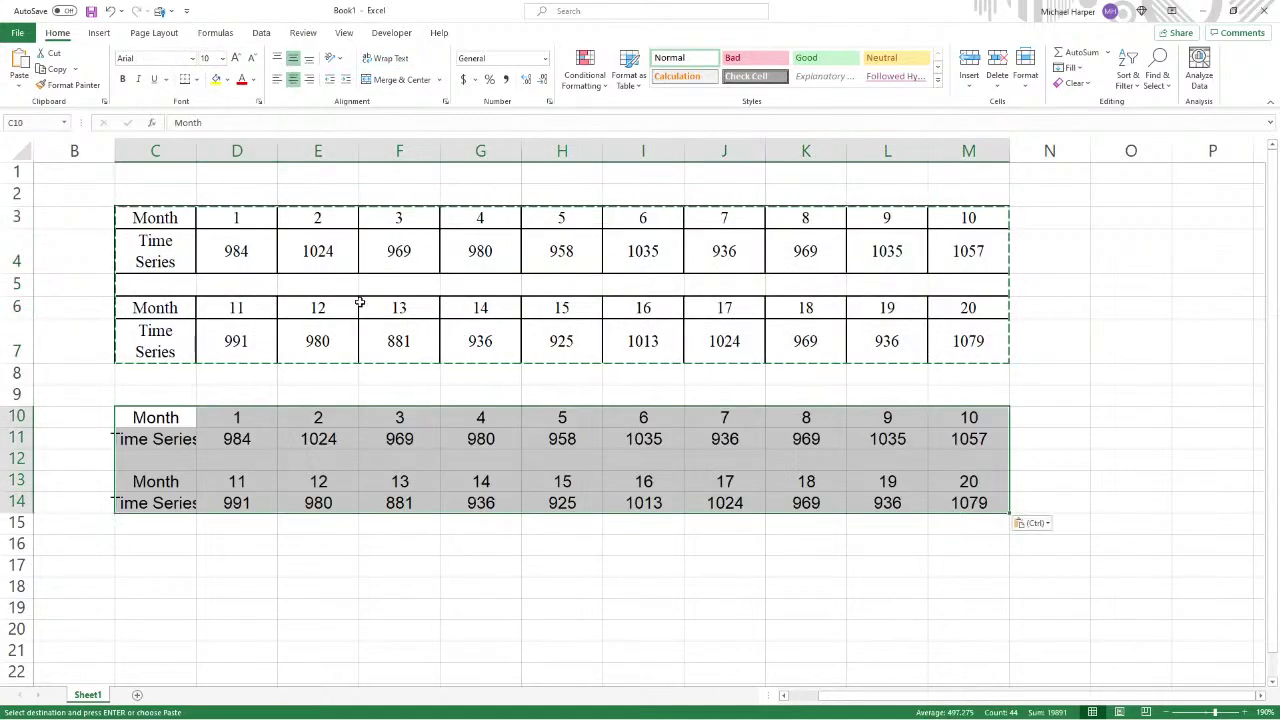
Step: Delete the duplicate labels in C13:C14 and move months 11–20 to continue row 10 at N10
left_click(327, 615)
left_click_drag(152, 482, 158, 503)
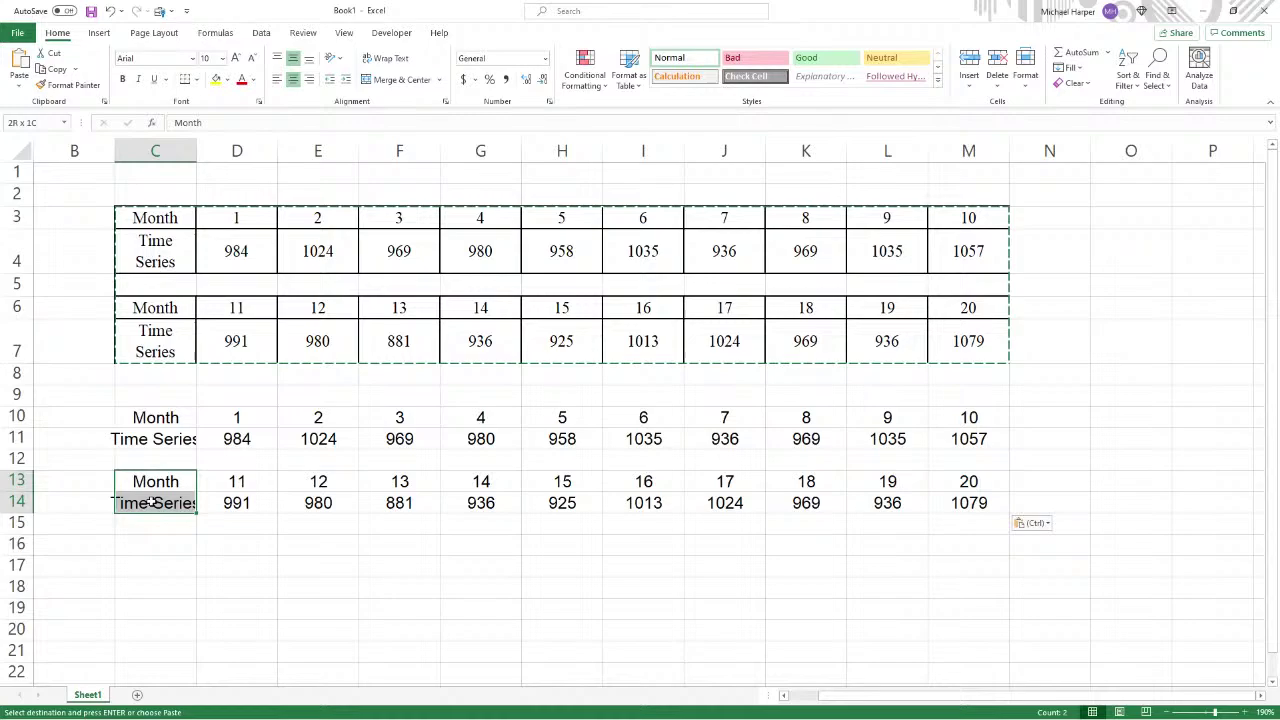
key("Delete")
left_click_drag(243, 487, 968, 500)
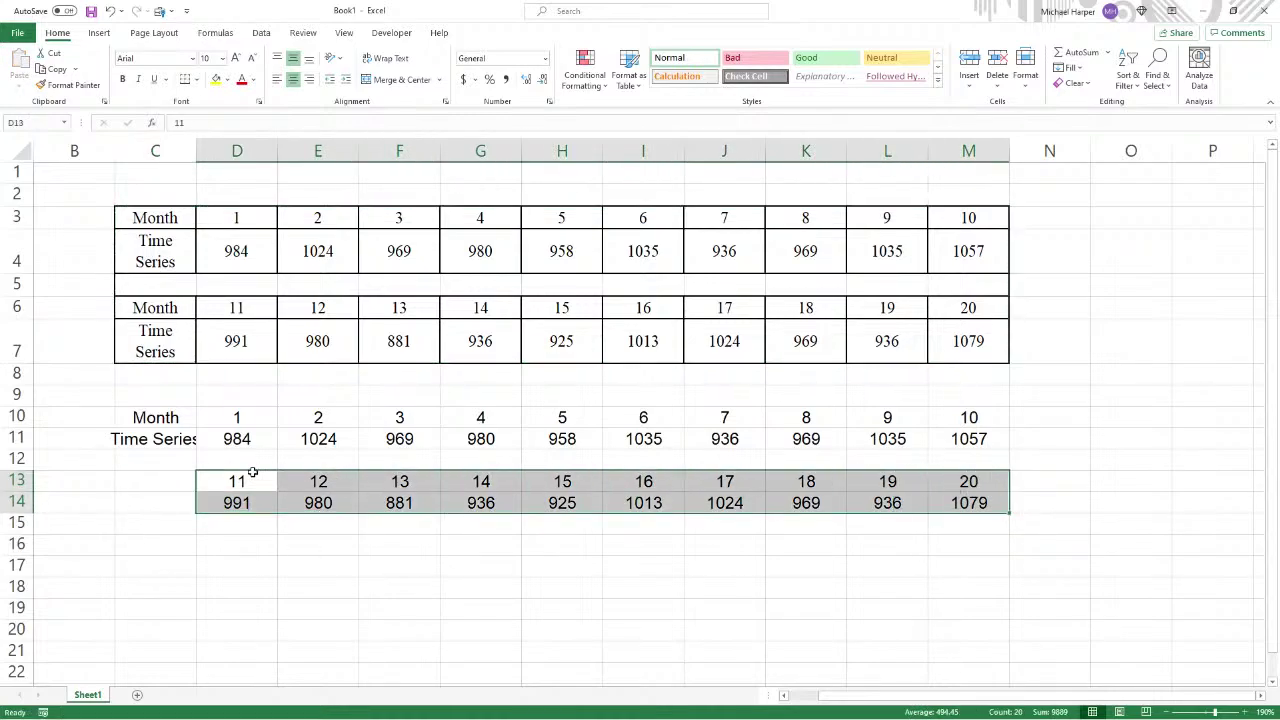
left_click_drag(253, 475, 1062, 425)
left_click_drag(236, 418, 1113, 440)
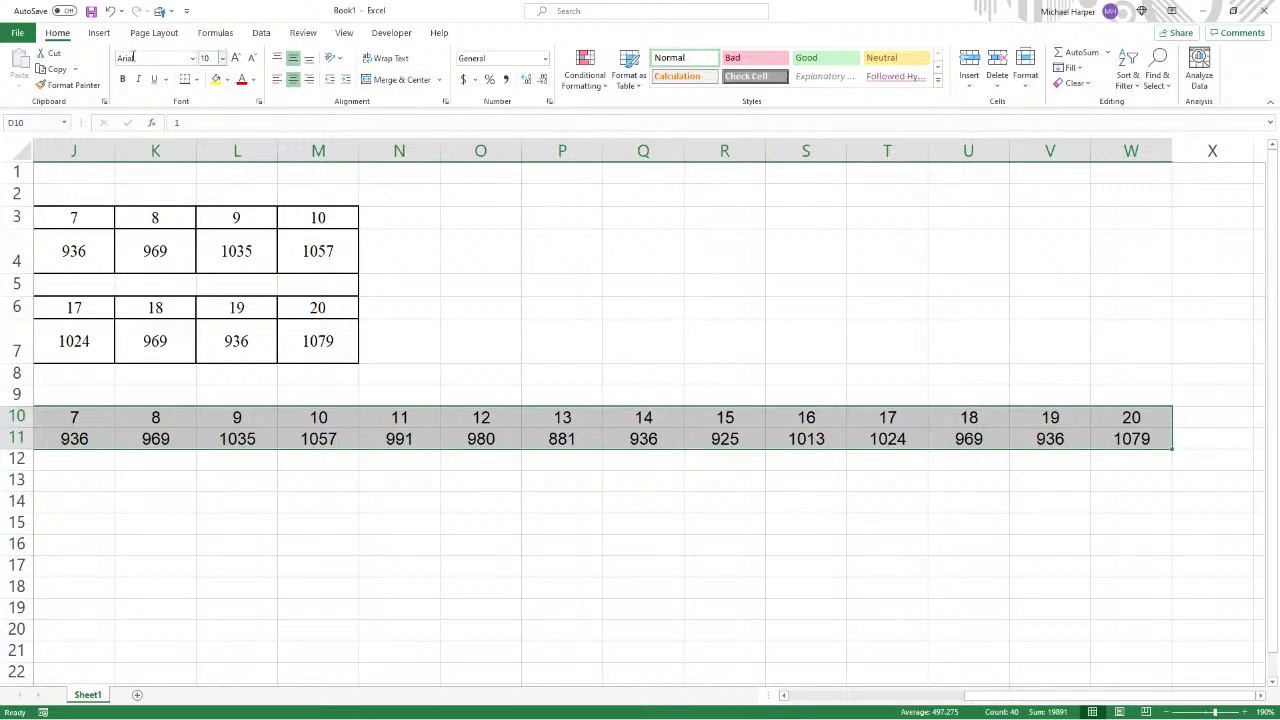
Step: Chart D10:W11 as a scatter with straight lines and markers, placed right of the data
left_click(100, 36)
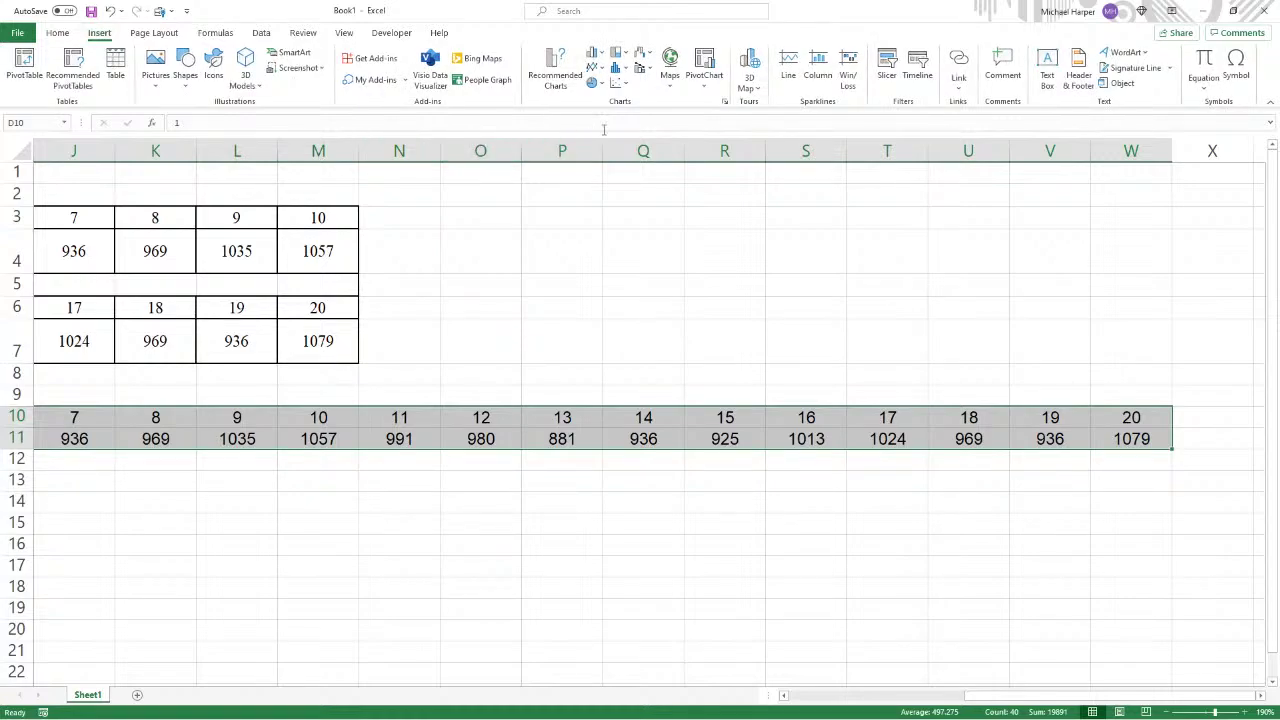
left_click(619, 84)
left_click(628, 166)
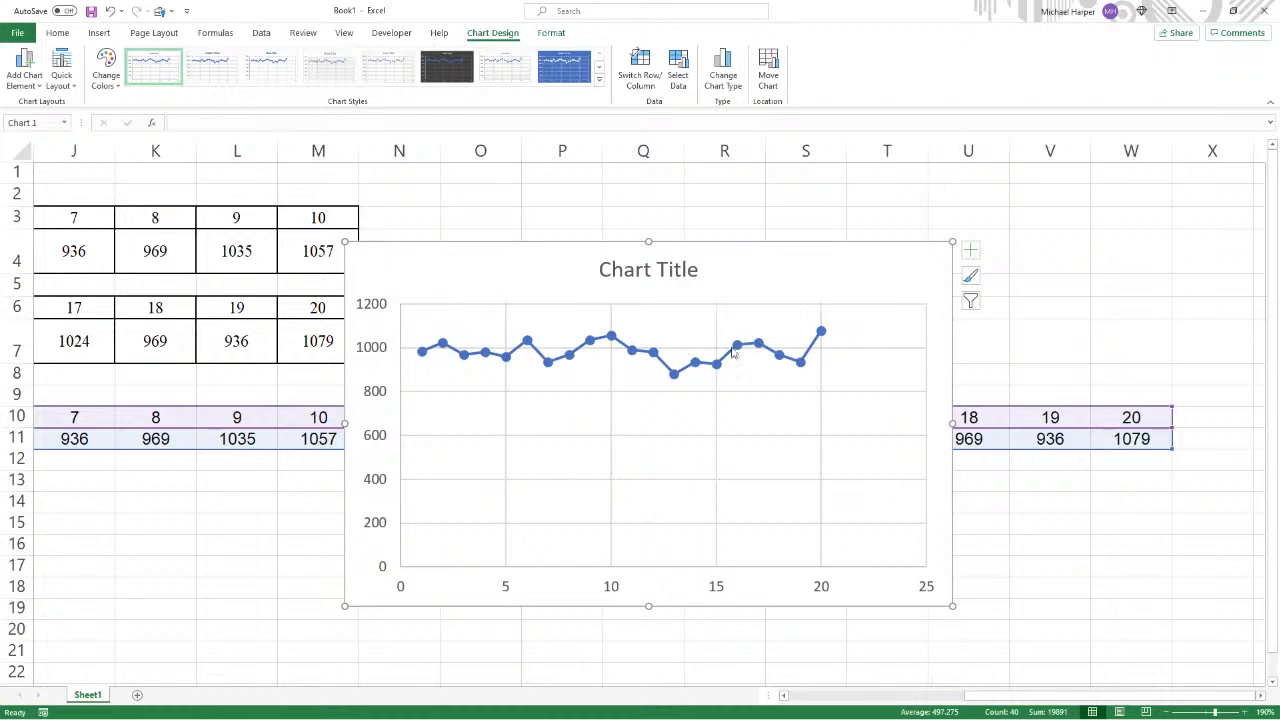
left_click_drag(726, 271, 1135, 245)
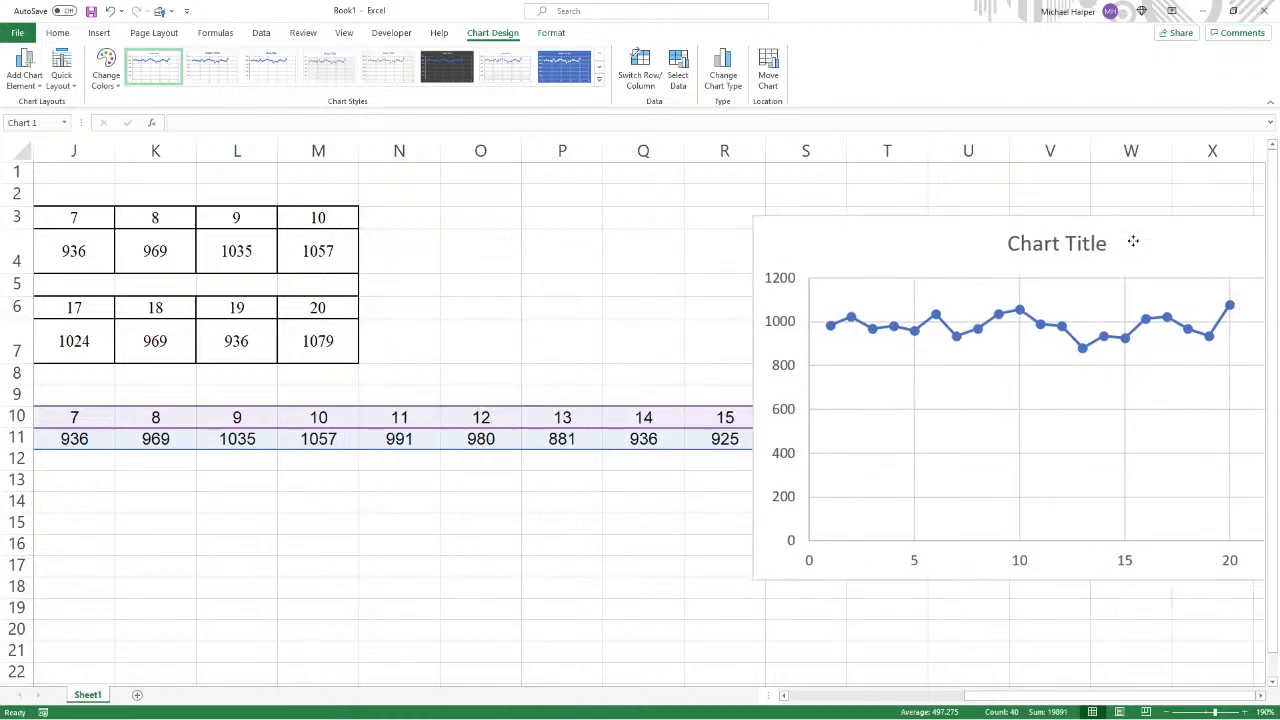
scroll(995, 697, "left", 4)
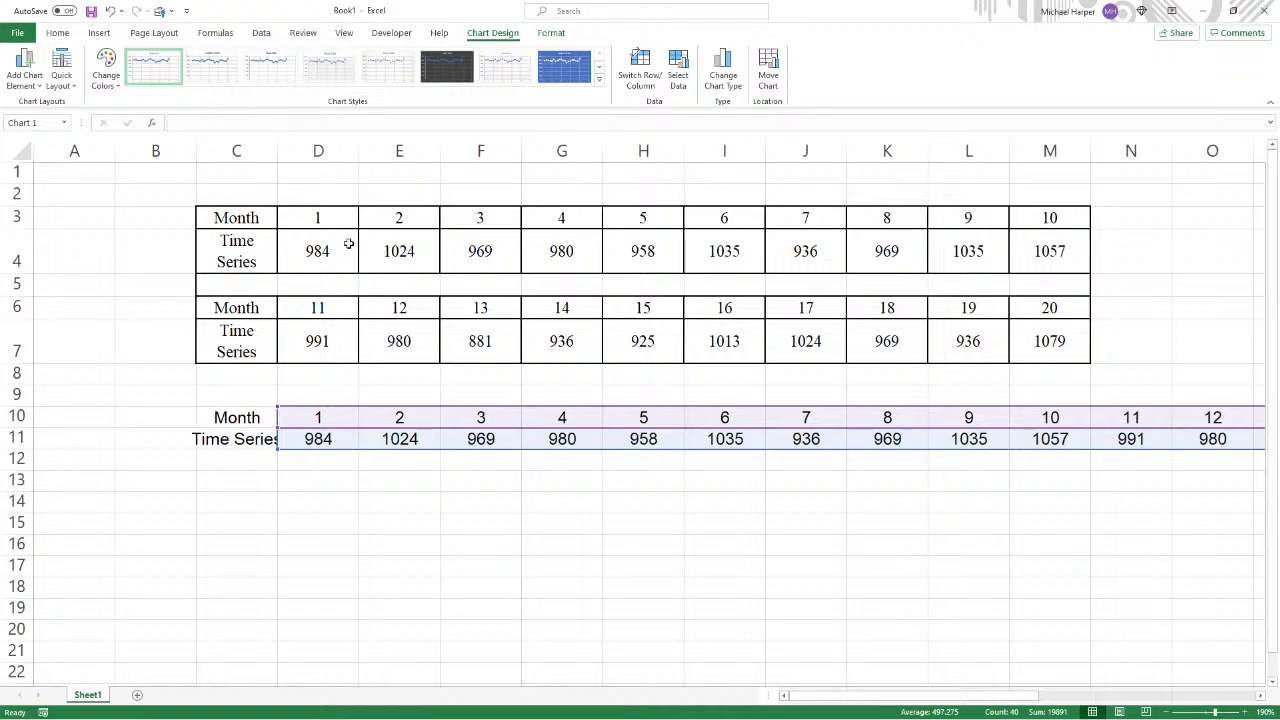
Step: Paste the C3:M7 table transposed into columns starting at C14
left_click_drag(248, 220, 1041, 345)
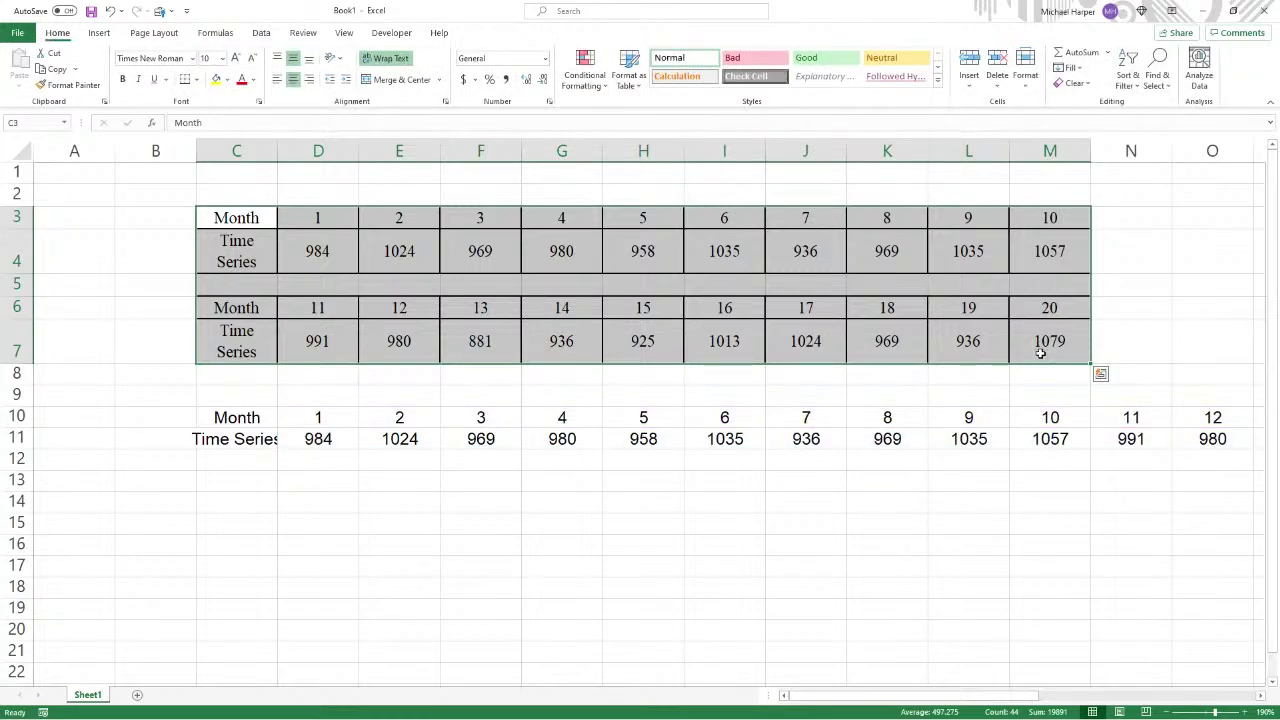
key("ctrl+c")
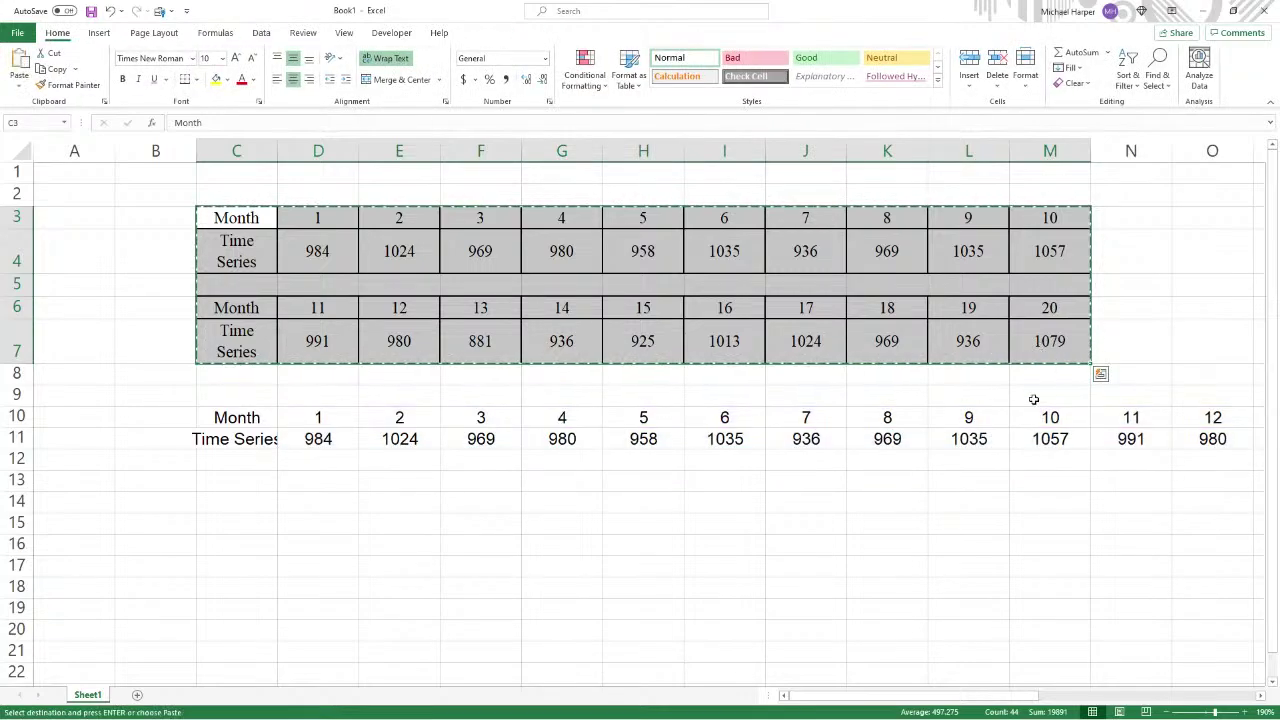
left_click(268, 503)
right_click(258, 505)
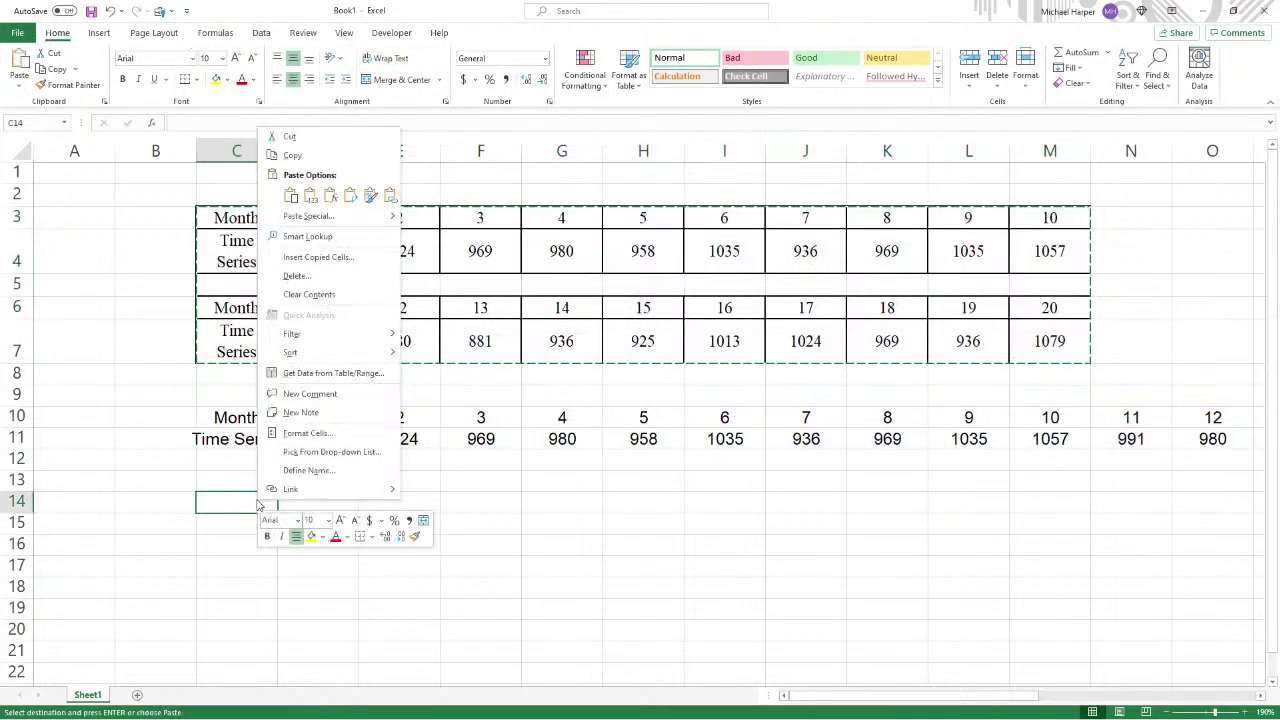
left_click(350, 195)
Step: Move months 11–20 below month 10 in columns C–D and clear the leftover headers
scroll(529, 524, "down", 3)
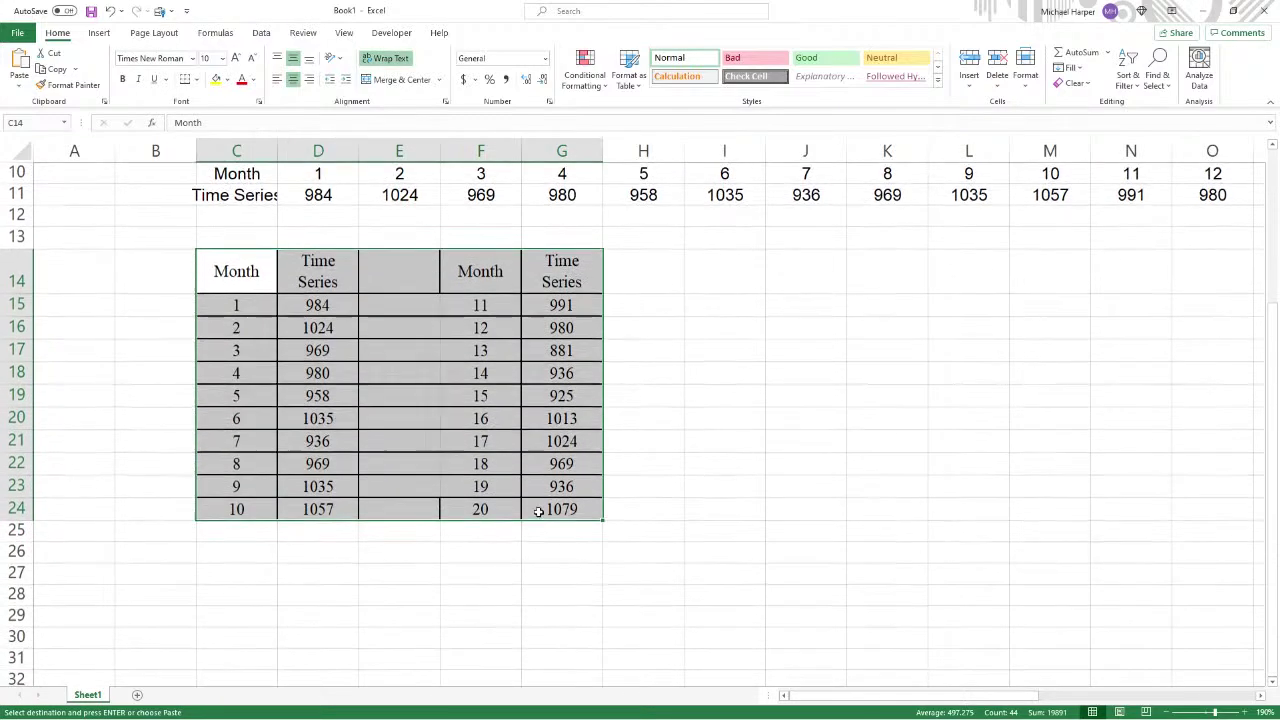
left_click_drag(476, 301, 594, 517)
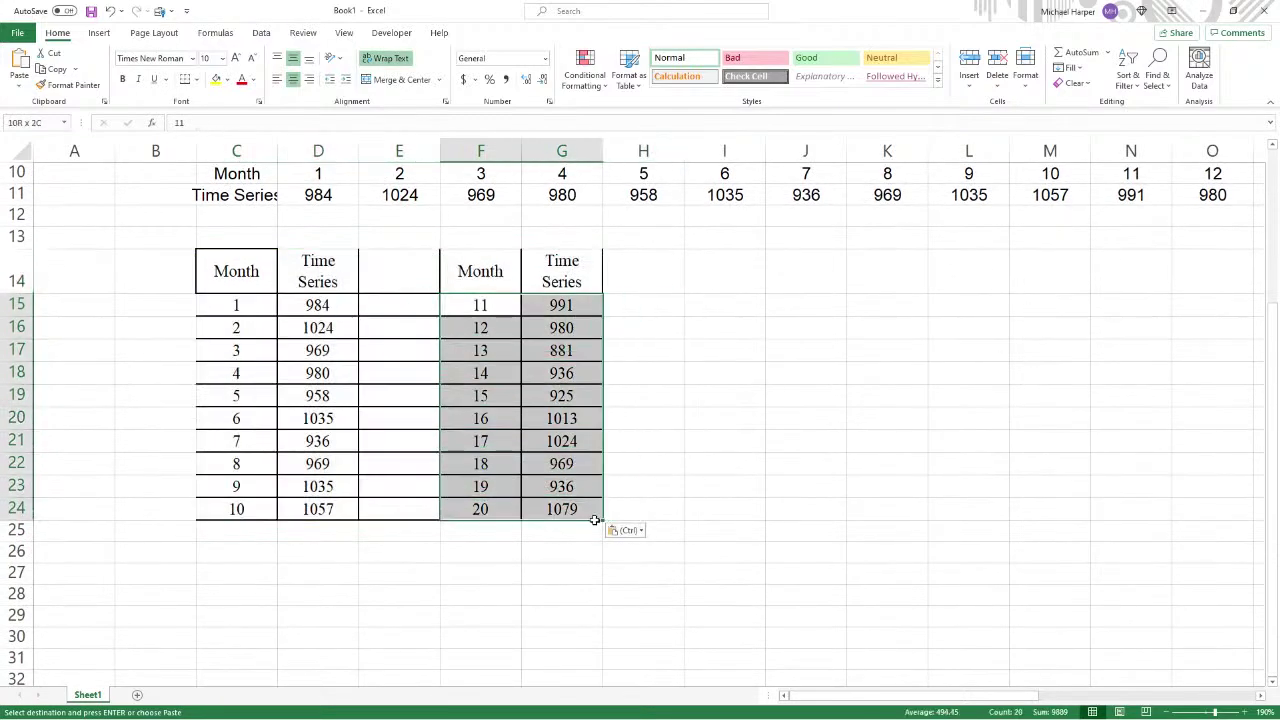
left_click_drag(440, 307, 197, 533)
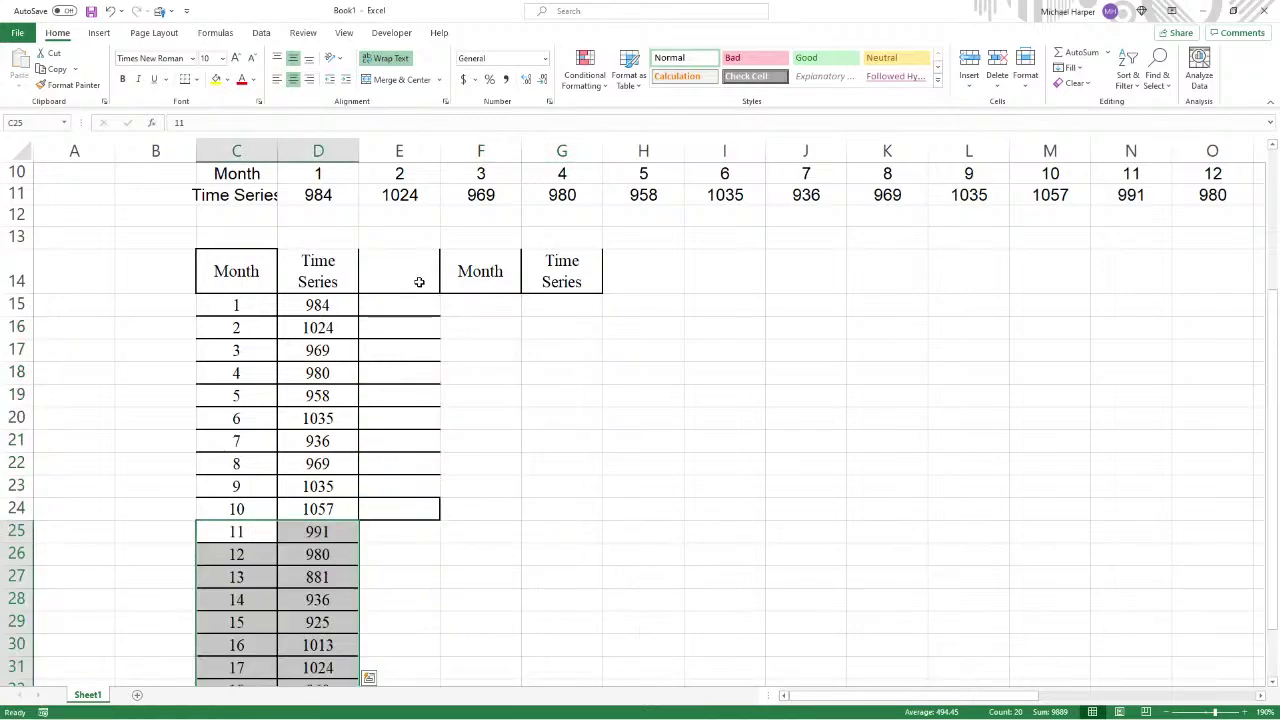
left_click_drag(420, 280, 715, 526)
key("Delete")
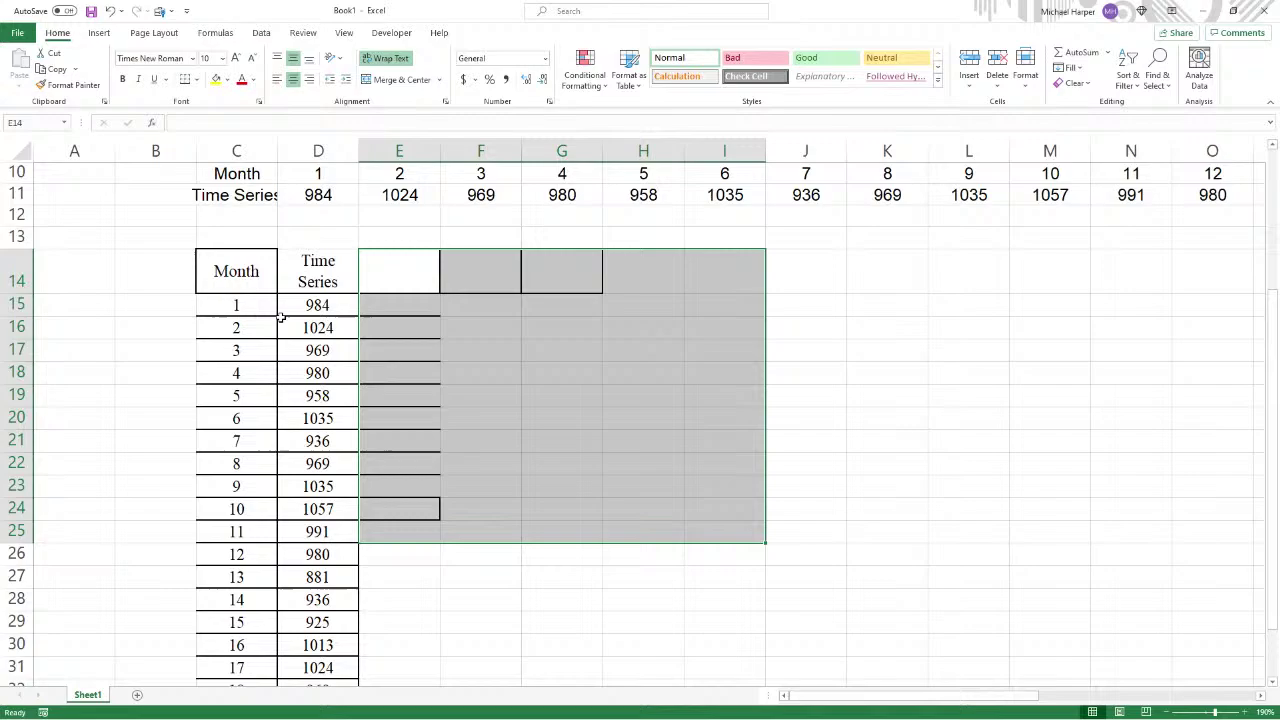
scroll(271, 300, "down", 2)
scroll(325, 190, "up", 1)
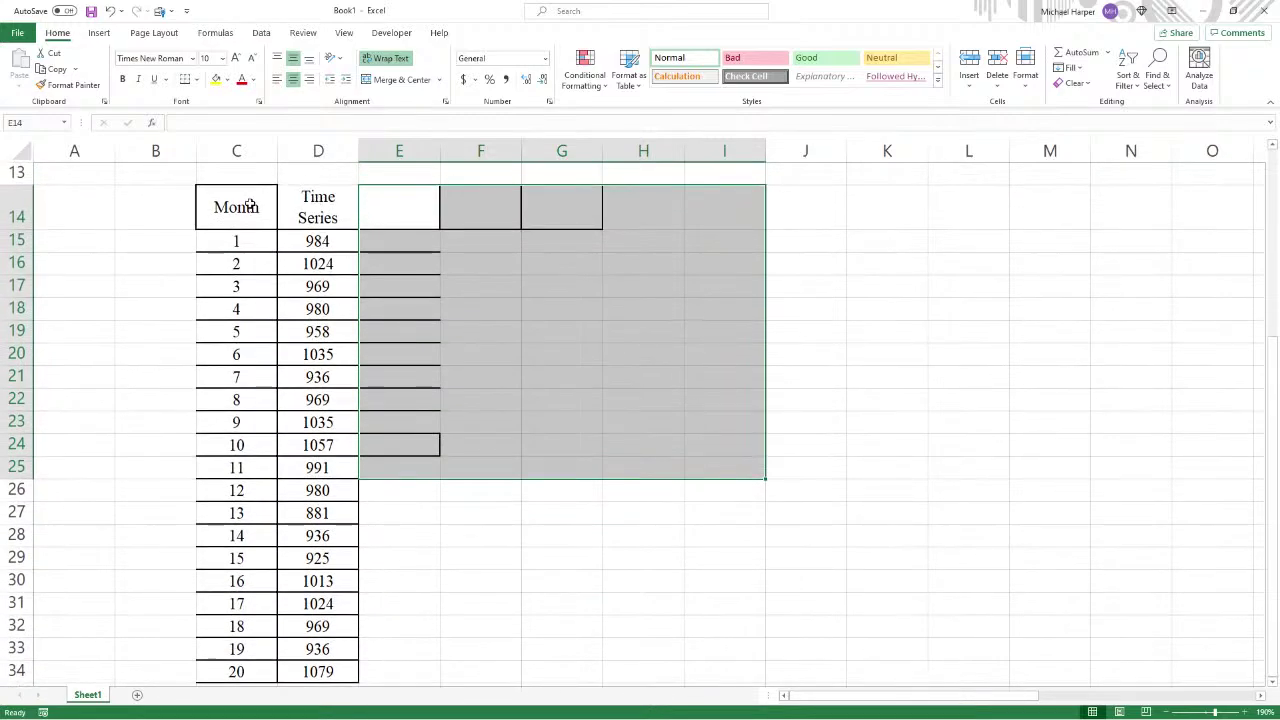
Step: Remove all borders from the vertical Month/Time Series list in C14:I34
left_click_drag(246, 206, 700, 674)
left_click(198, 79)
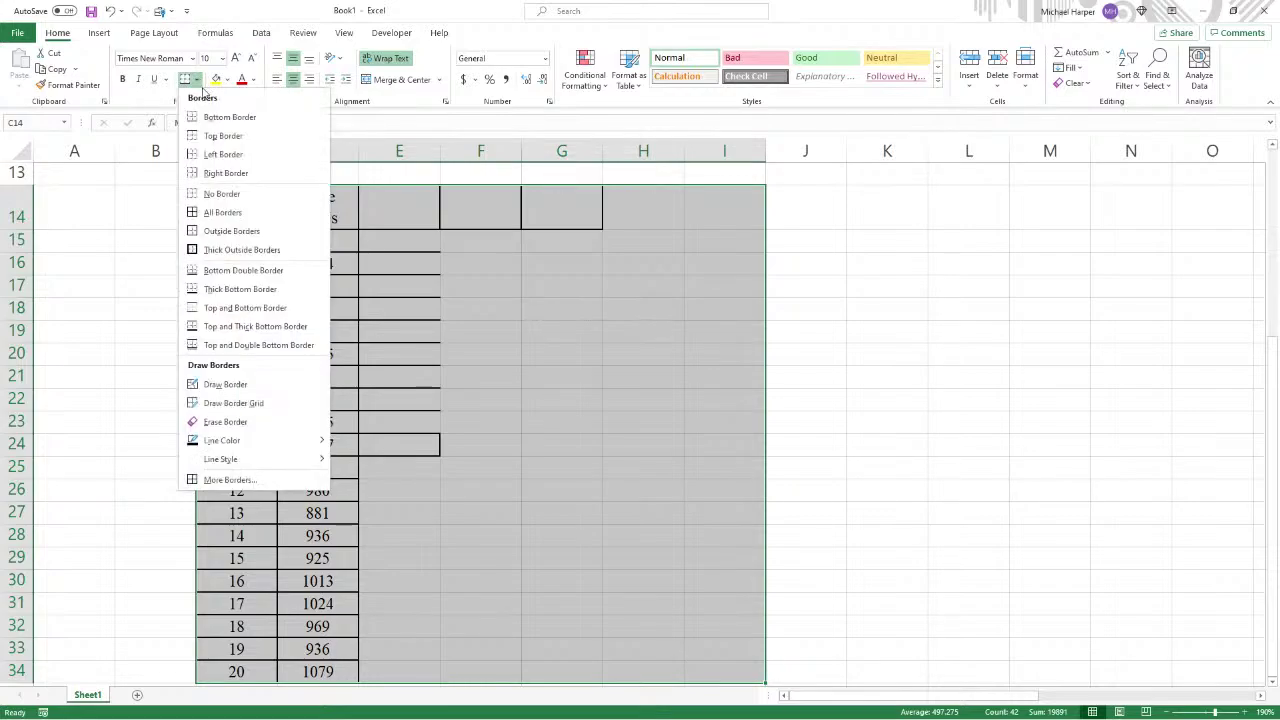
left_click(215, 186)
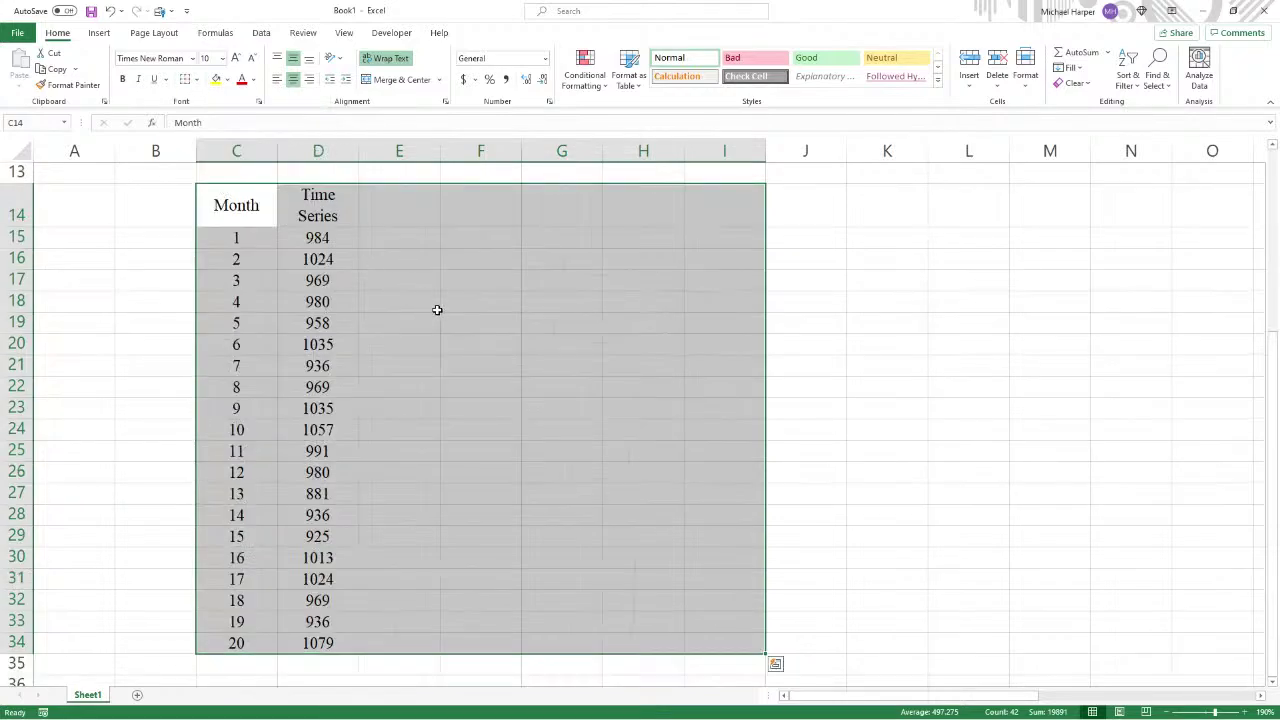
left_click(439, 303)
Step: Enter the heading 'Alpha' in E14 and 0.3 in E15
scroll(415, 320, "up", 2)
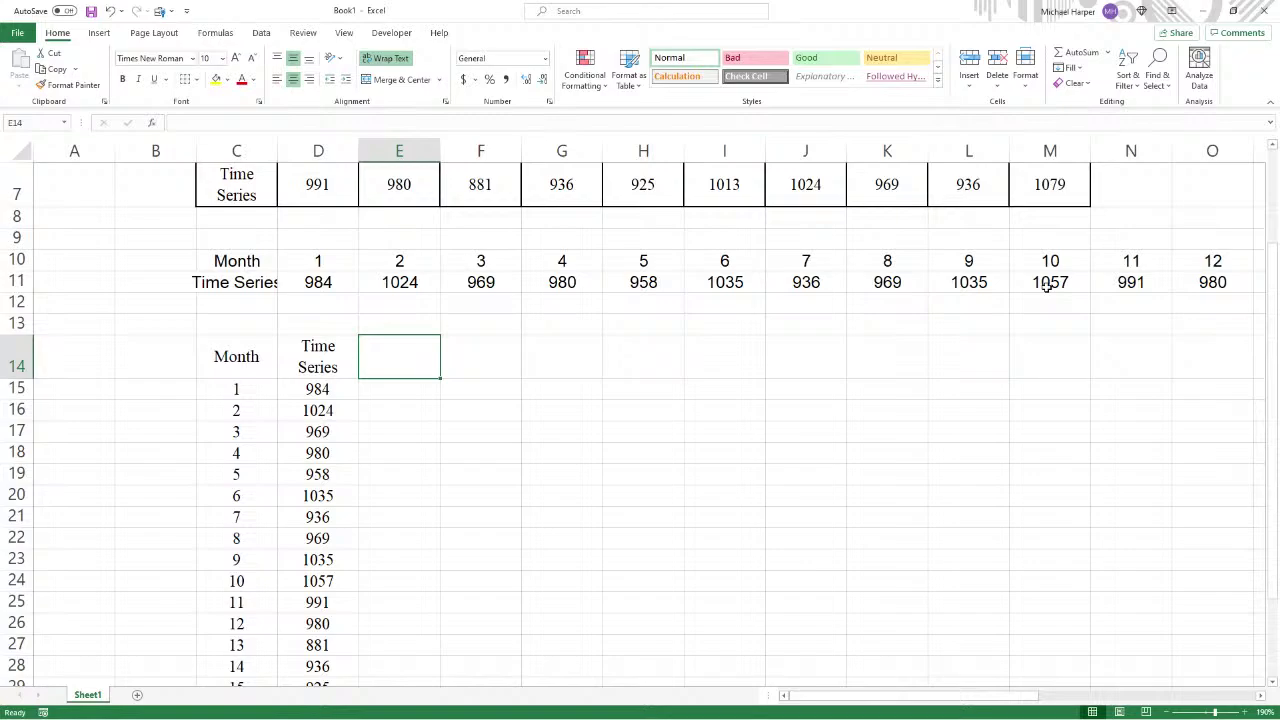
type("Alsph")
key("BackSpace")
key("BackSpace")
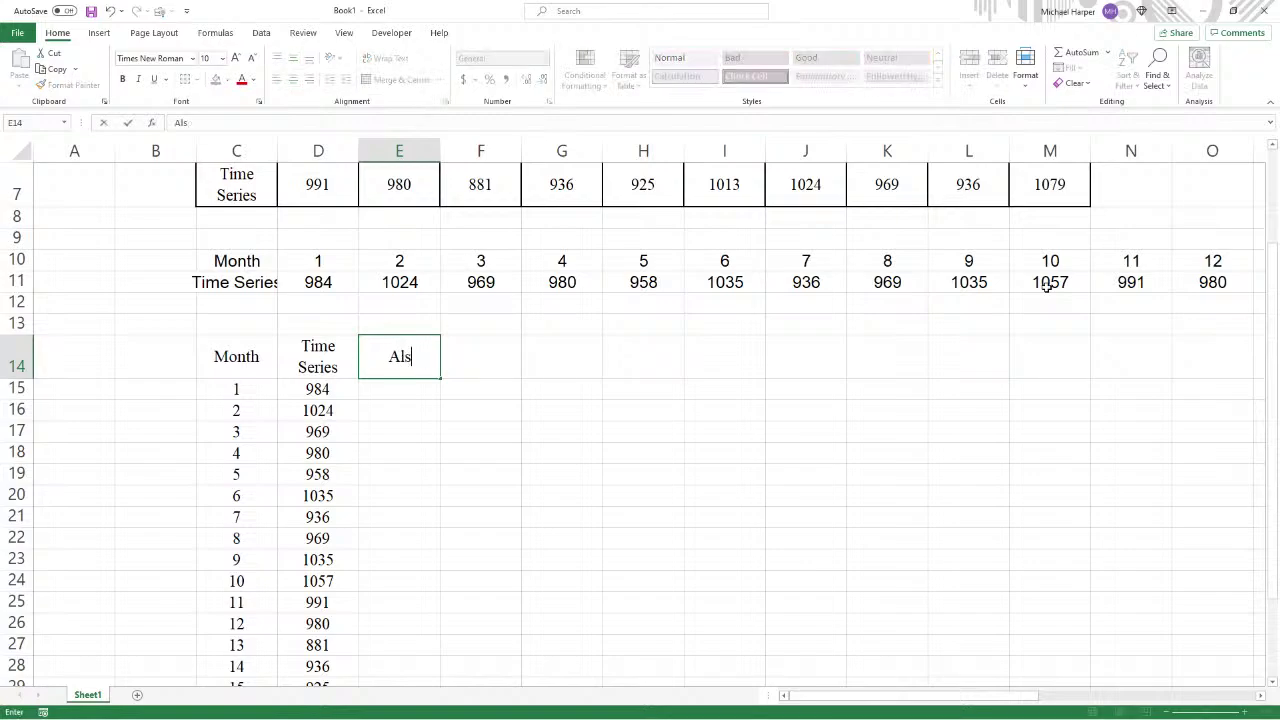
key("BackSpace")
type("pha")
key("Return")
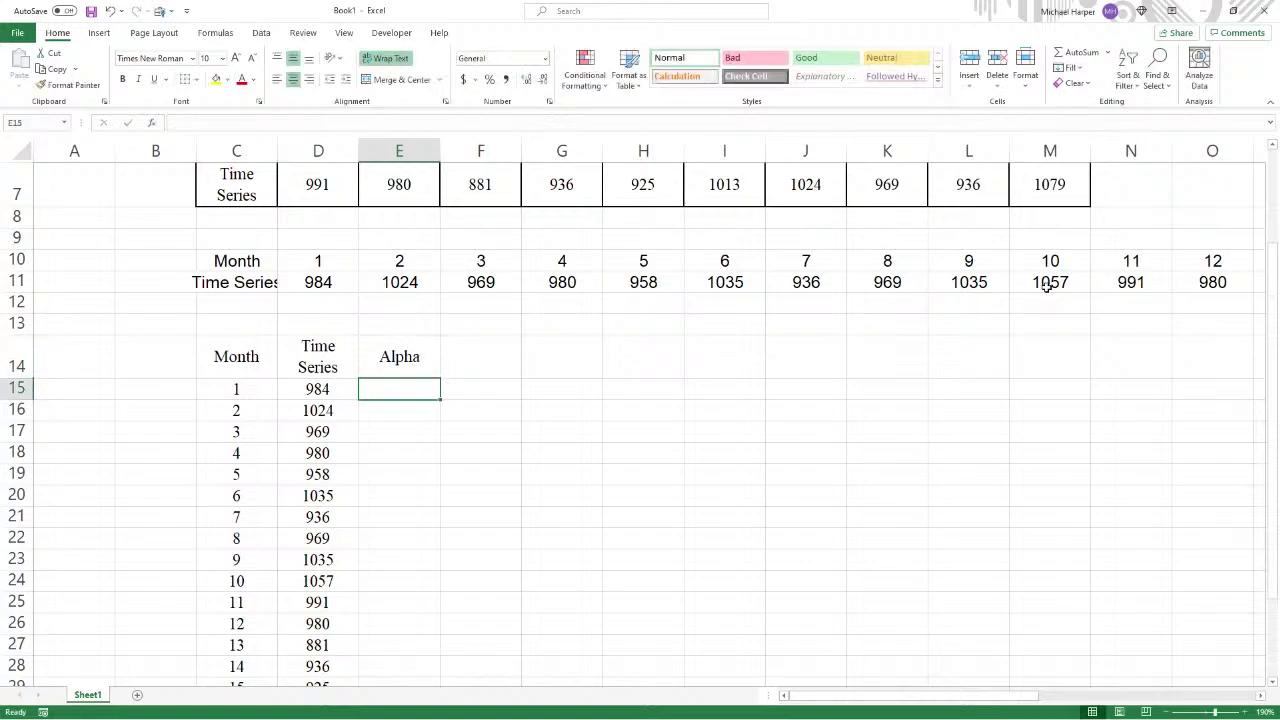
type("0.")
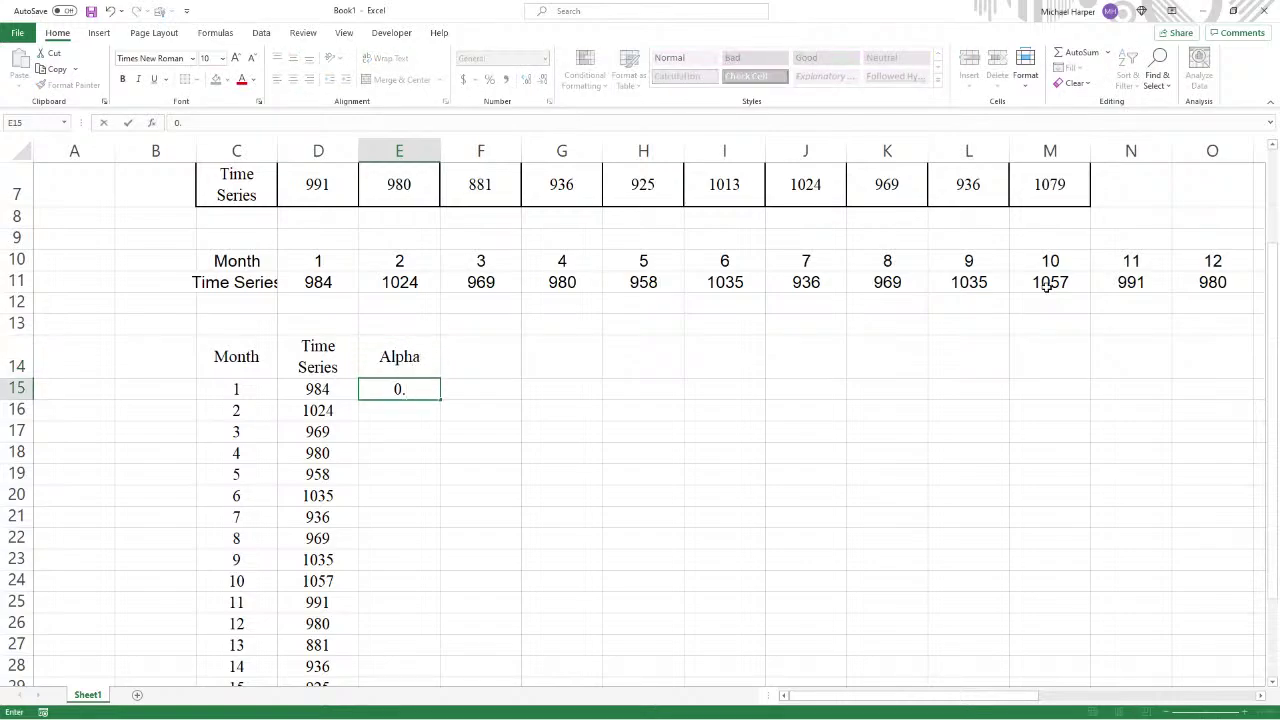
type("3")
key("Return")
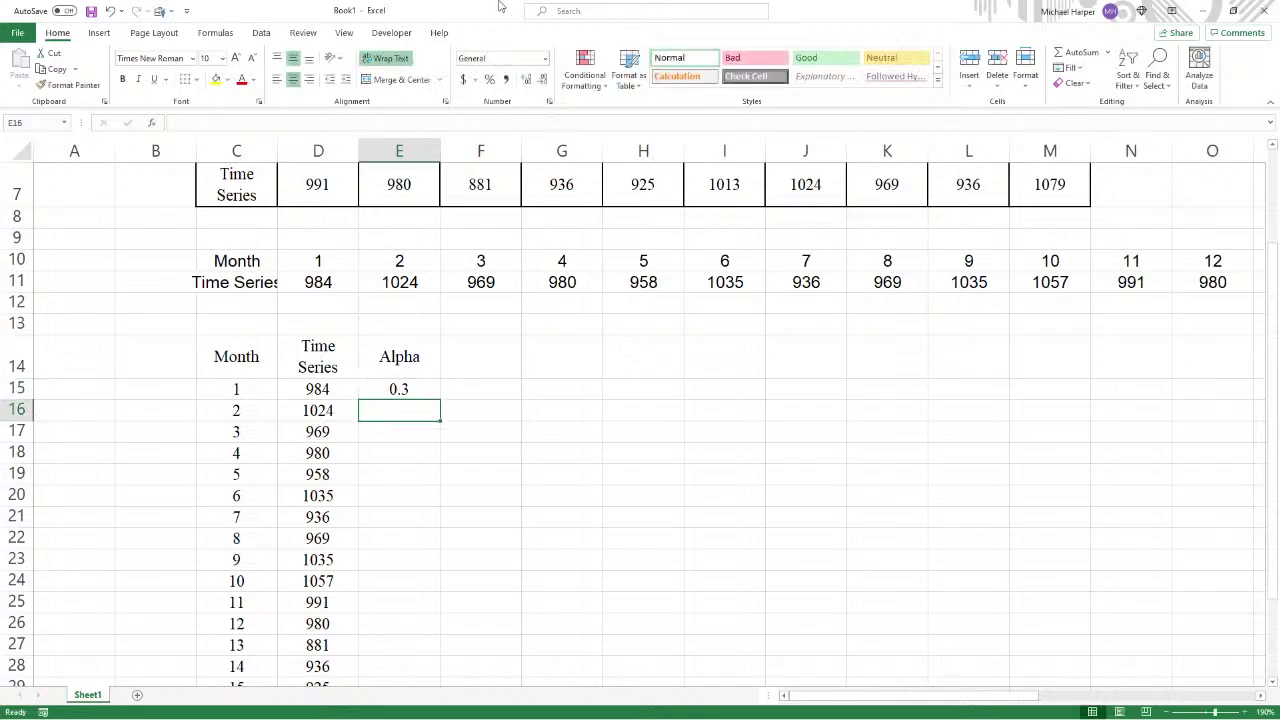
Step: Enter =E15 in E16 and fill it down to E34
type("=")
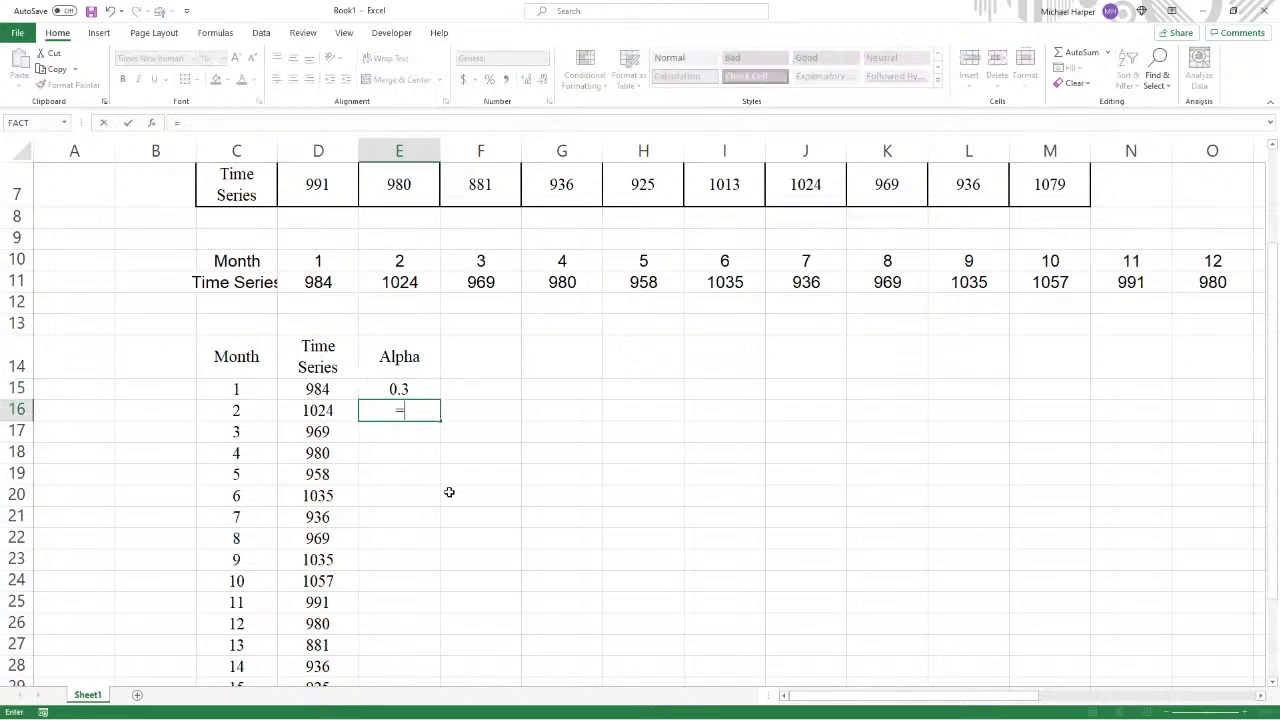
left_click(388, 386)
key("Return")
scroll(466, 391, "down", 1)
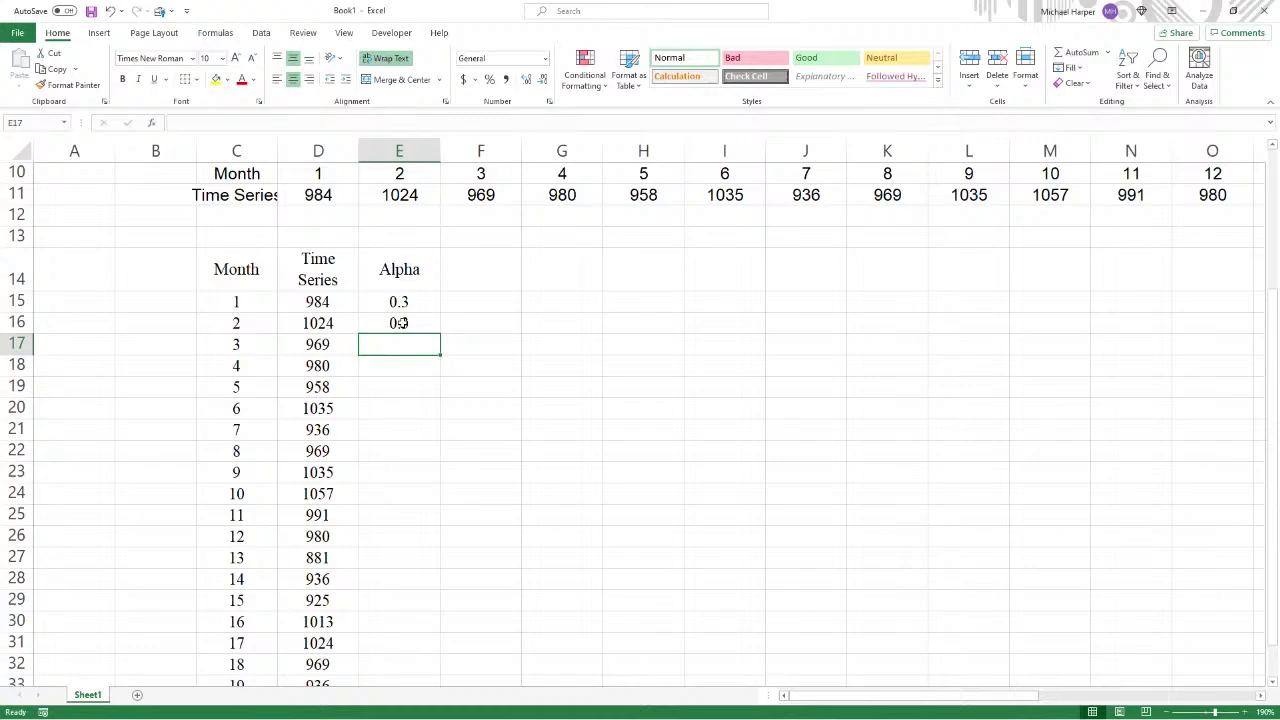
left_click(400, 322)
left_click_drag(441, 334, 441, 651)
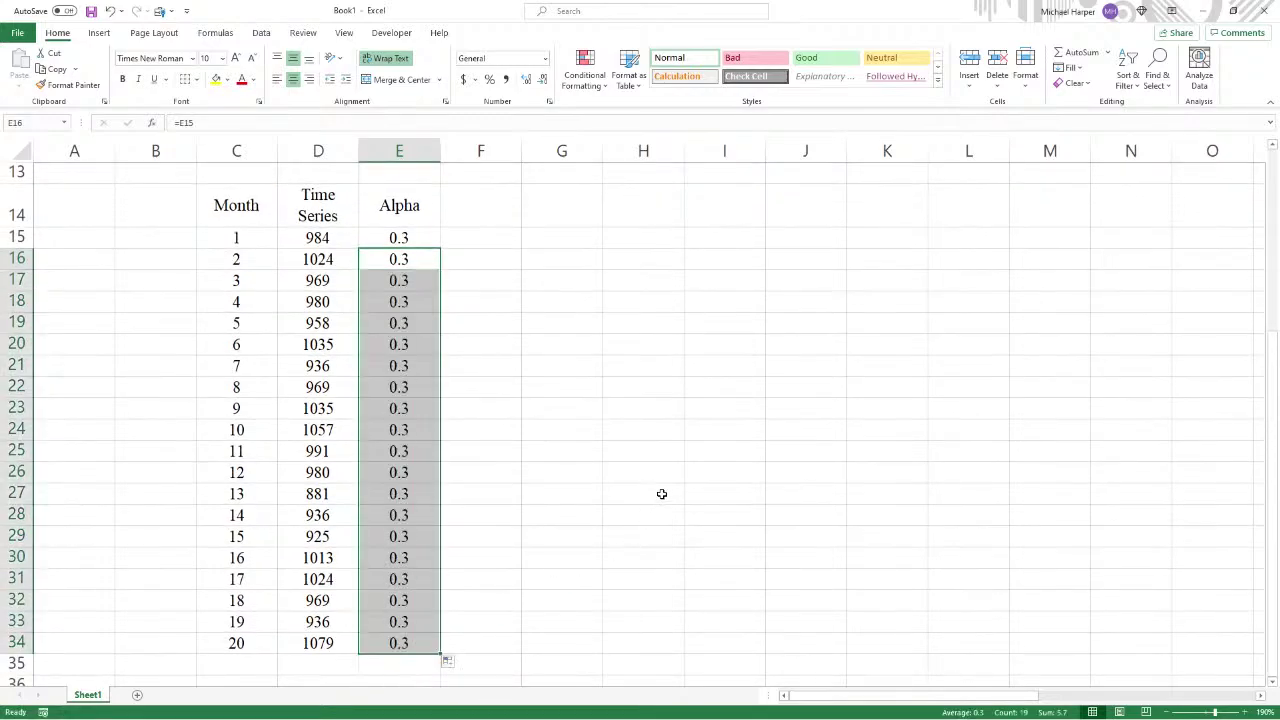
left_click(481, 211)
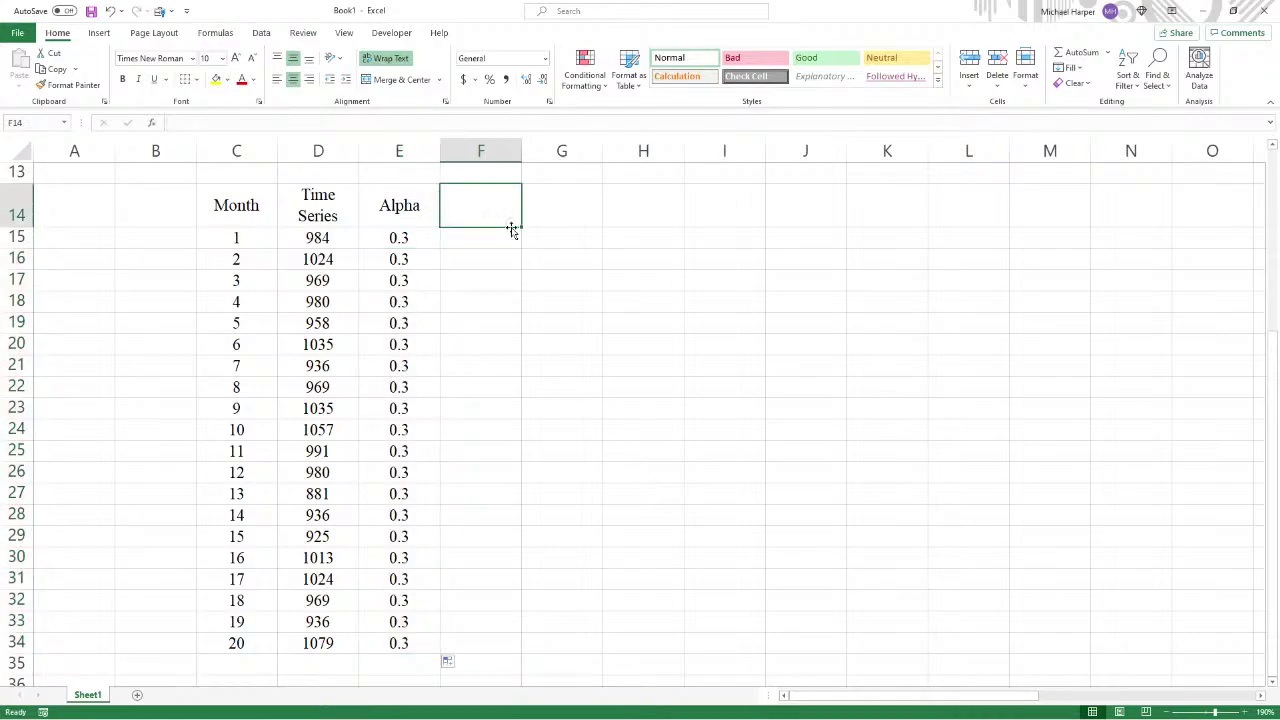
Step: Head F14 '1-Alpha' and fill =1-E15 (0.7) down through F34
type("1-Al")
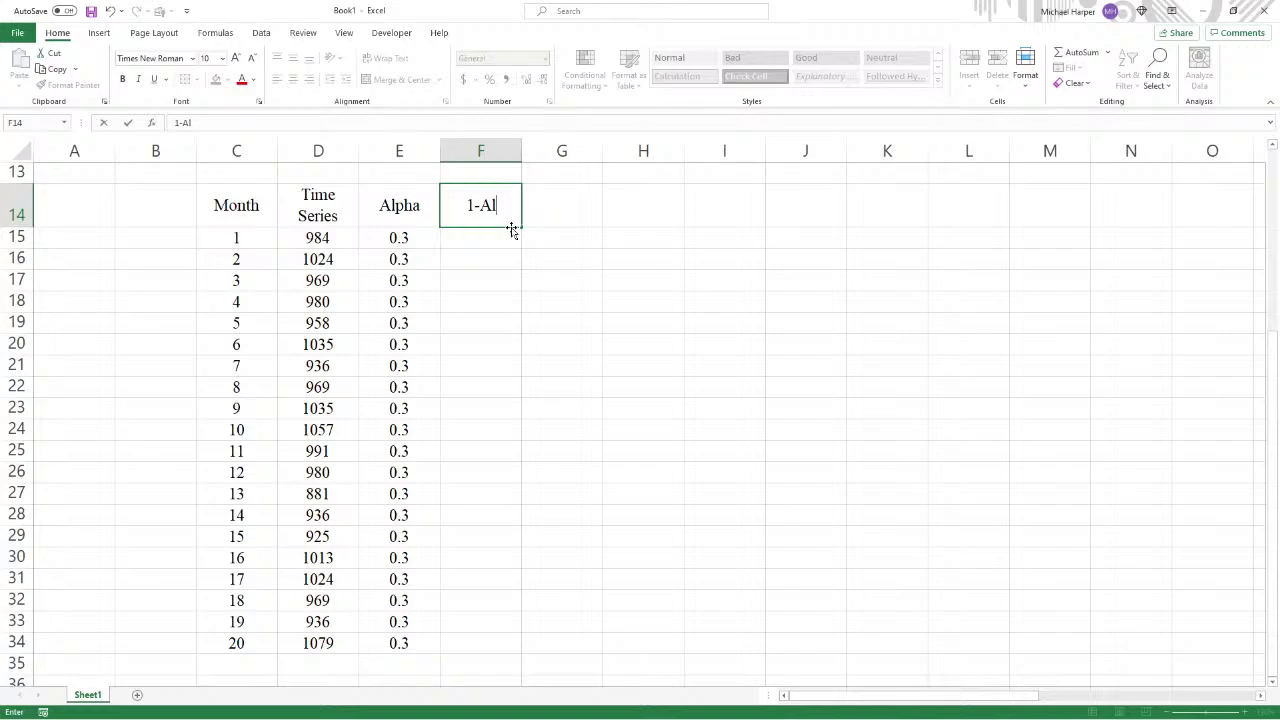
type("pha")
key("Return")
type("=")
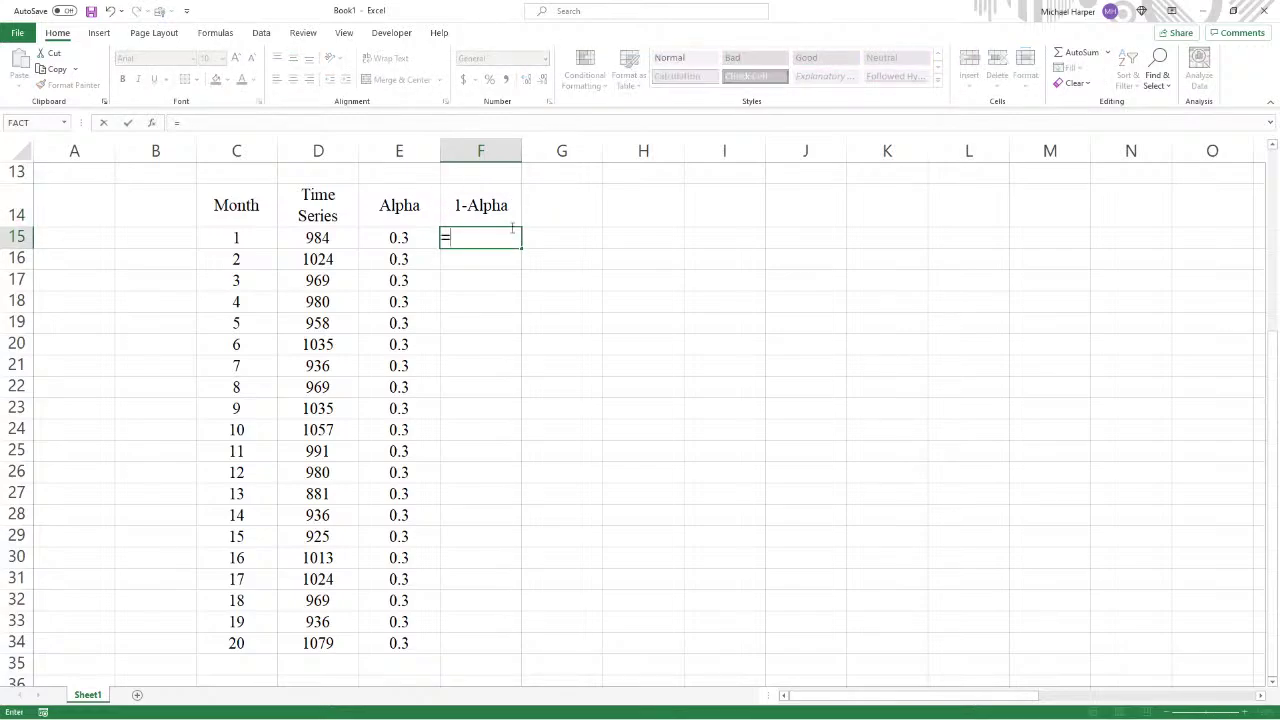
type("1-")
left_click(399, 237)
key("Return")
left_click(490, 241)
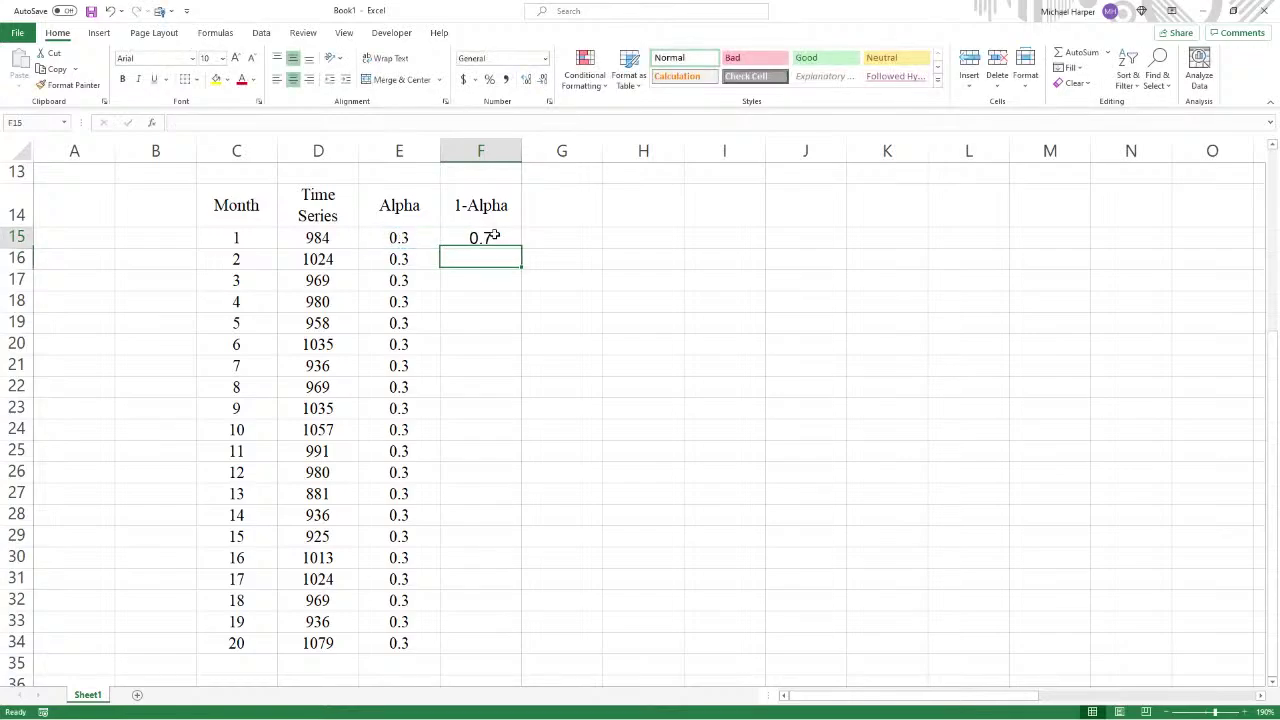
left_click_drag(520, 249, 540, 650)
Step: Head G14 'Forecast', correcting the stray backslash typo
left_click(574, 214)
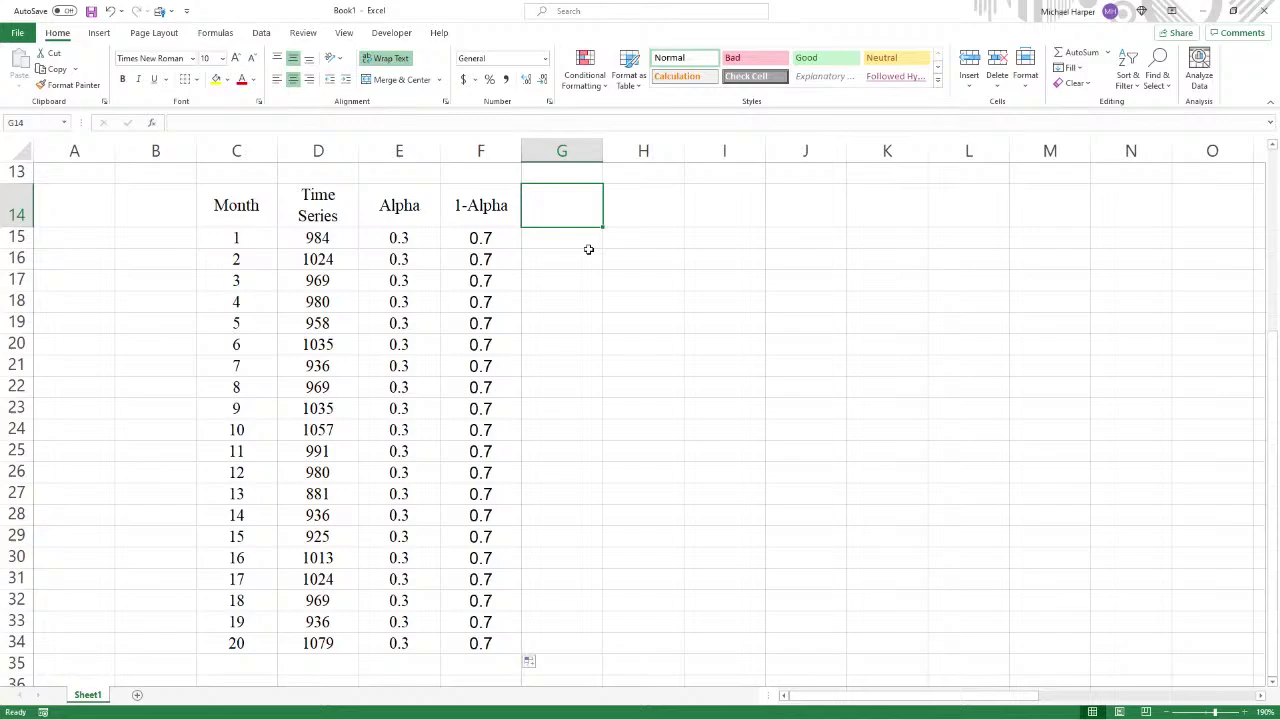
type("Fore")
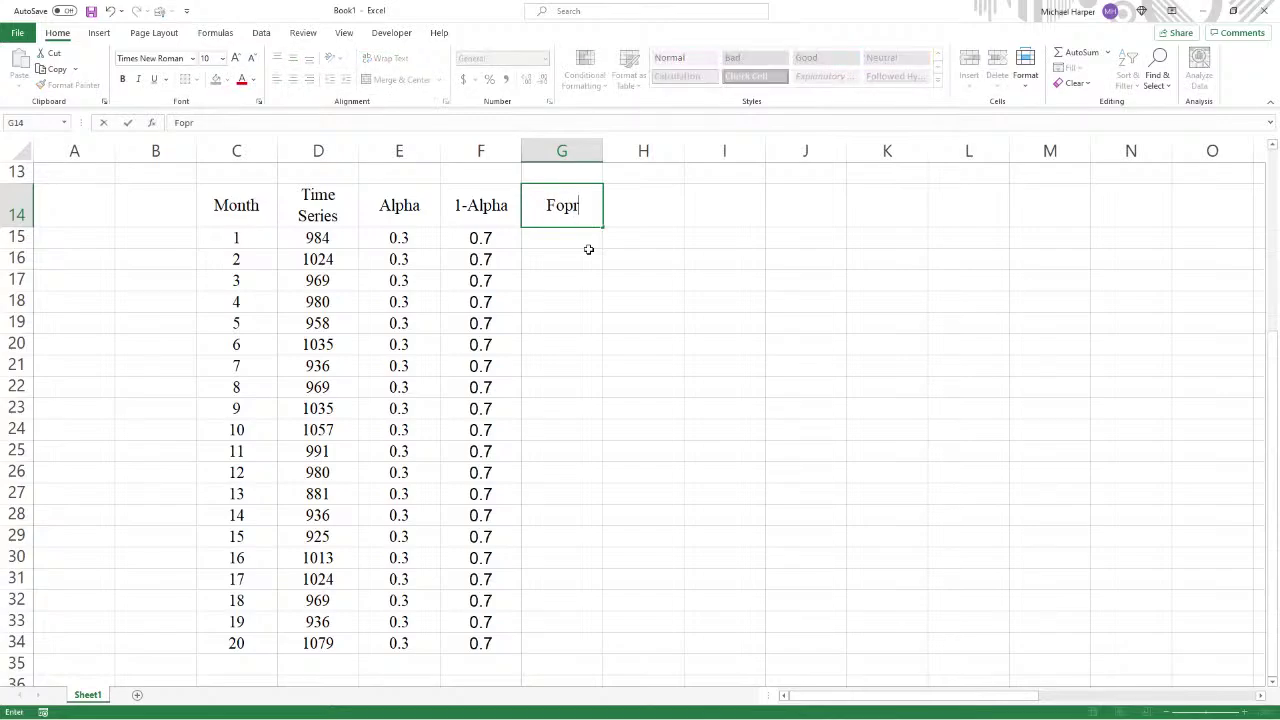
key("BackSpace")
key("BackSpace")
type("recast\\")
key("Return")
key("Up")
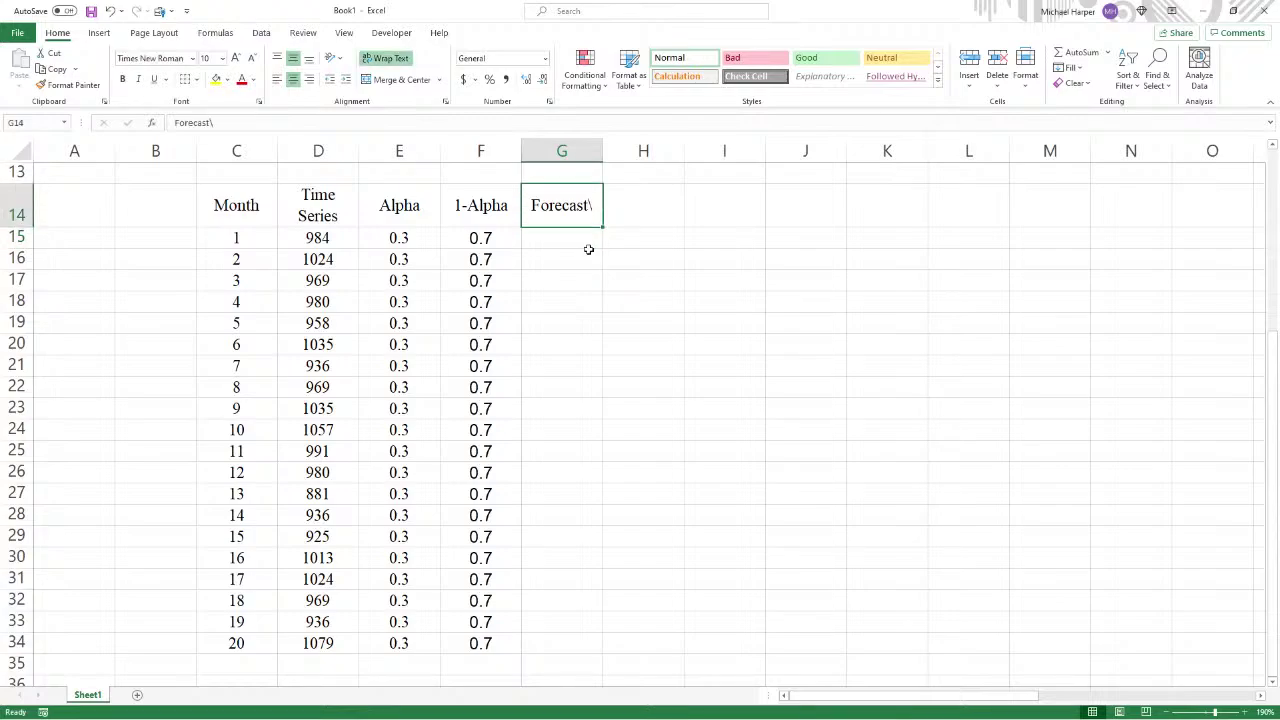
type("Forecas")
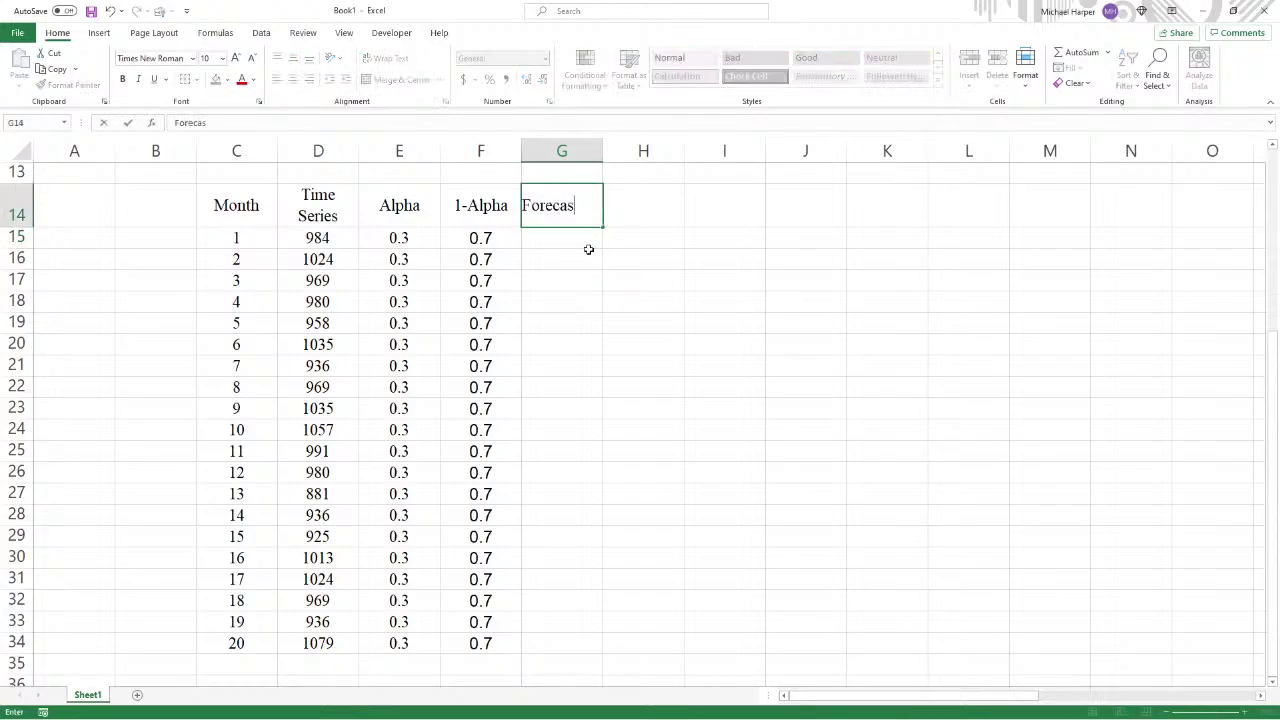
type("t")
key("Return")
Step: Set the month 2 forecast in G16 to =D15, giving 984
left_click(588, 252)
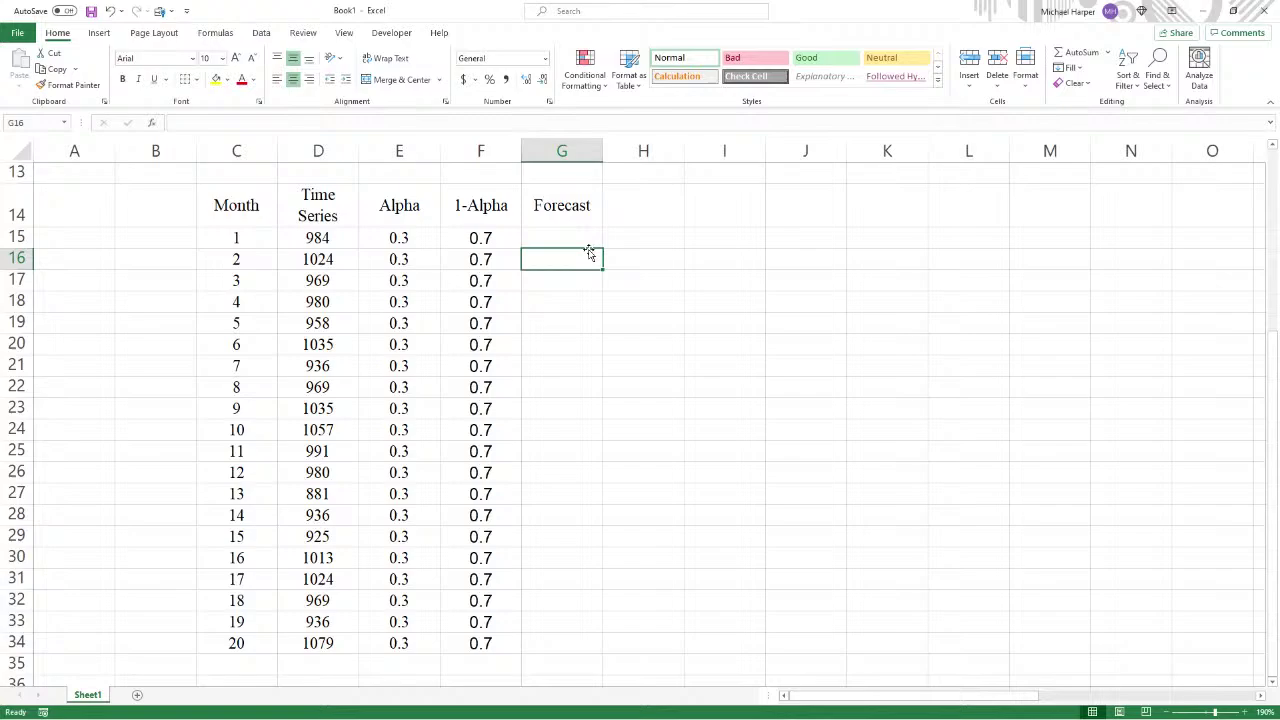
type("=")
left_click(318, 237)
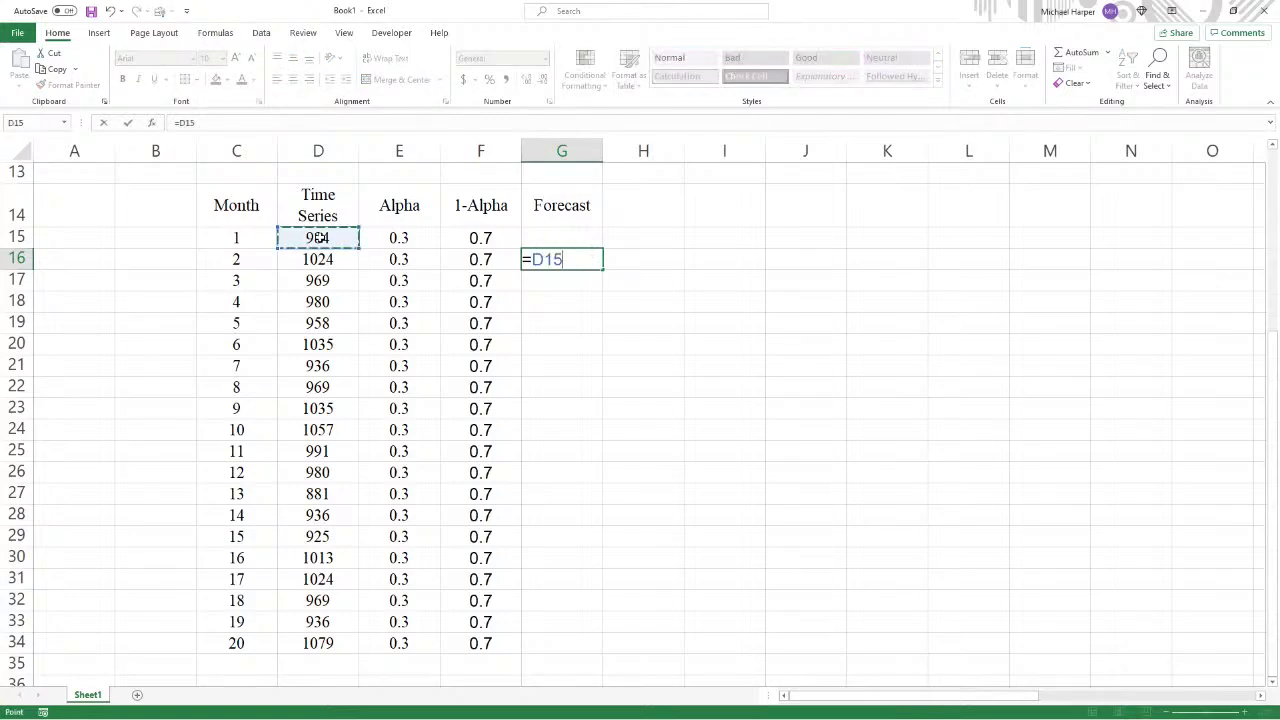
key("Return")
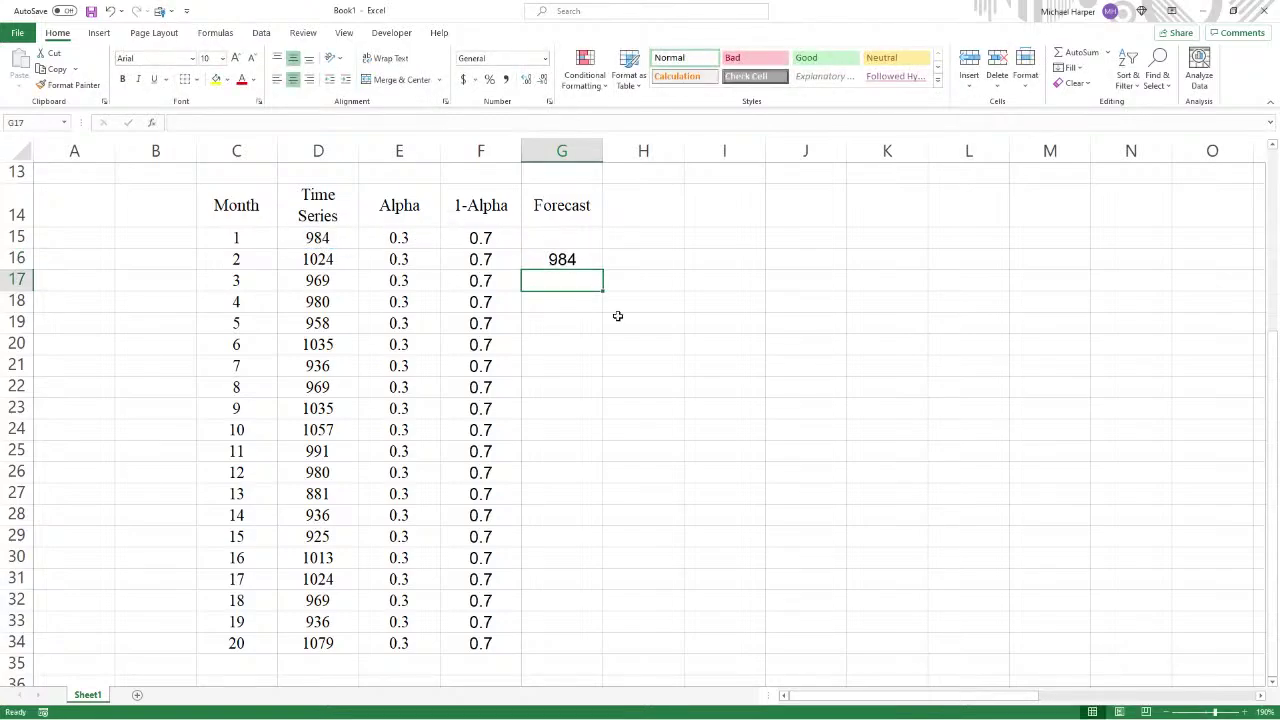
left_click(556, 261)
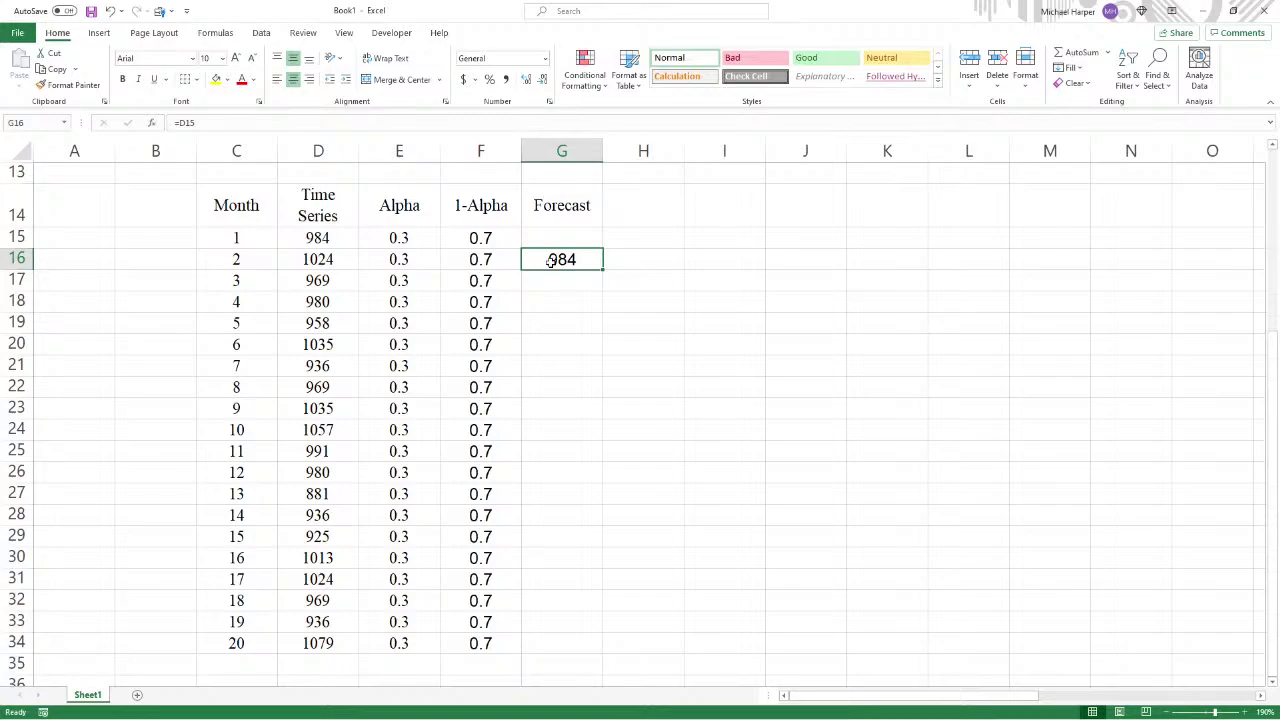
left_click_drag(263, 261, 565, 262)
Step: Enter the smoothing formula =E16*D16+F16*G16 in G17, giving 996
left_click(570, 282)
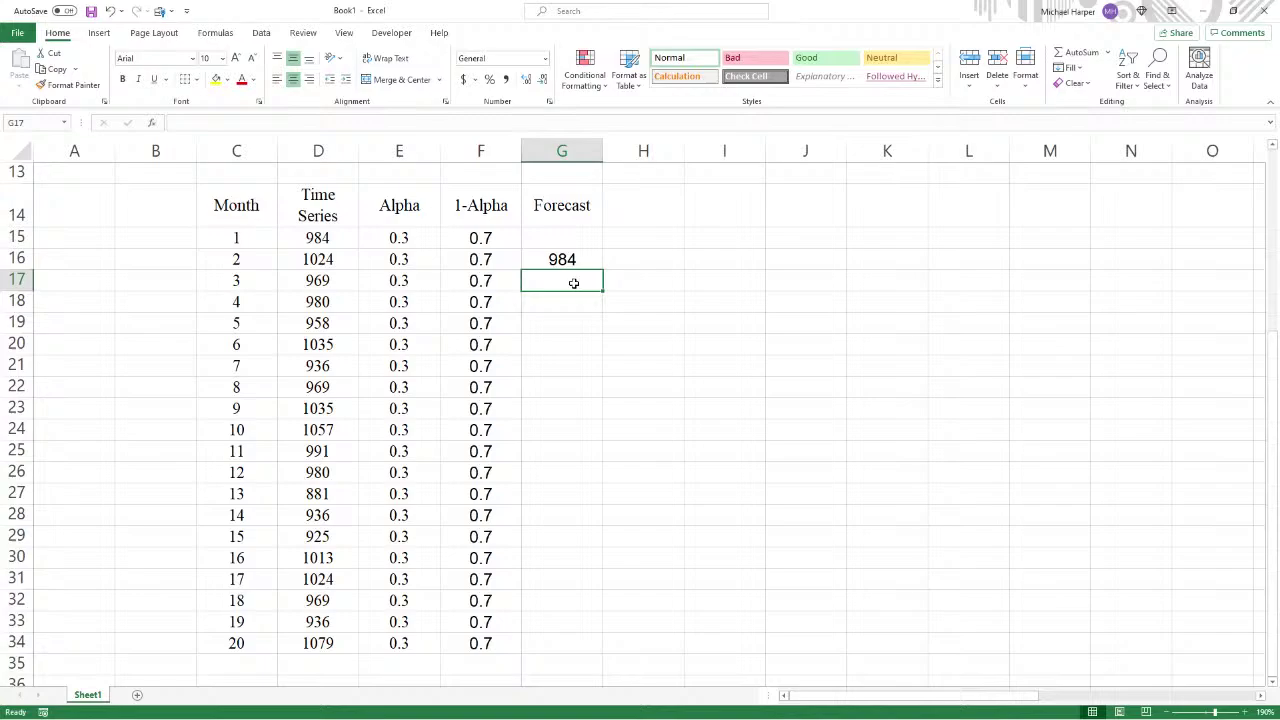
type("=")
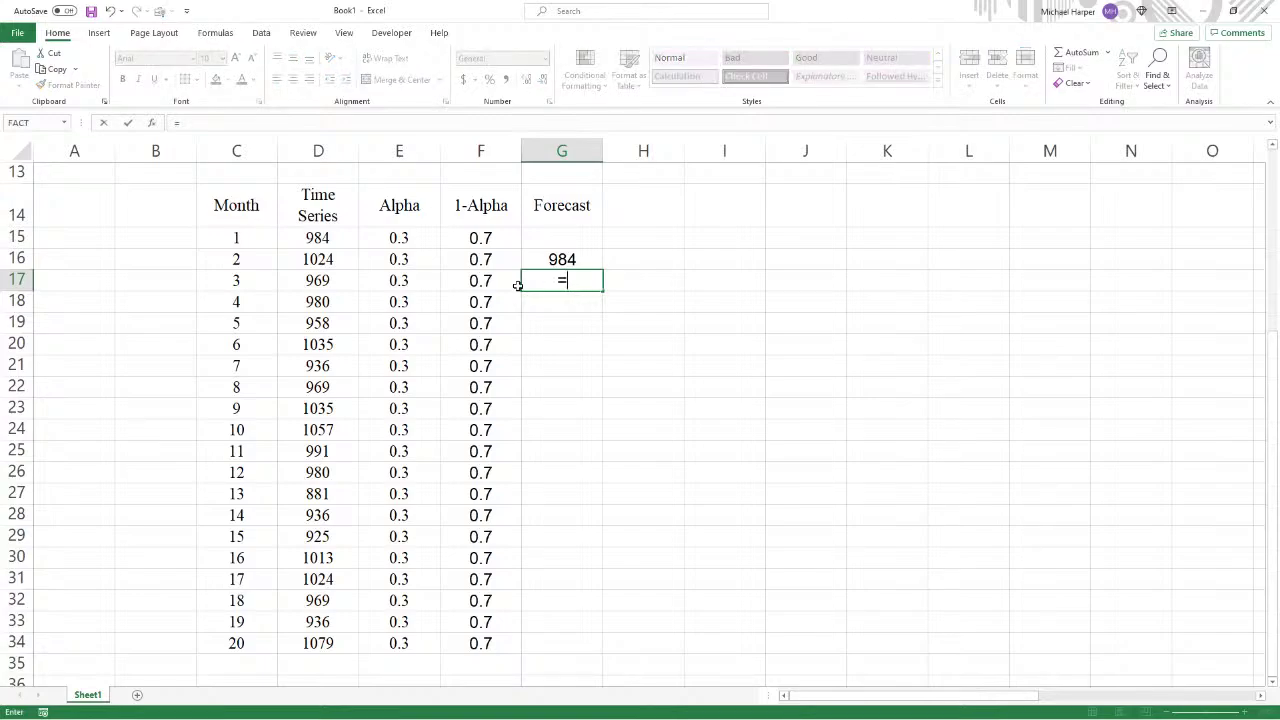
left_click(403, 261)
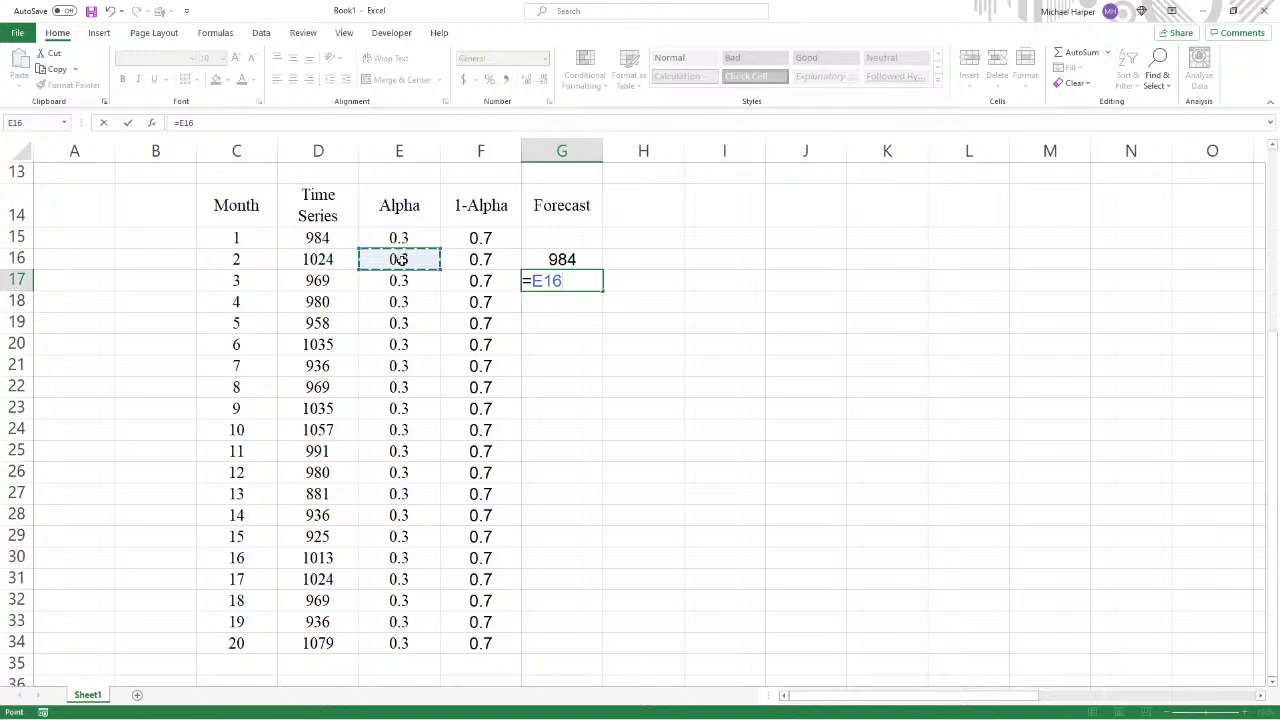
type("*")
left_click(320, 259)
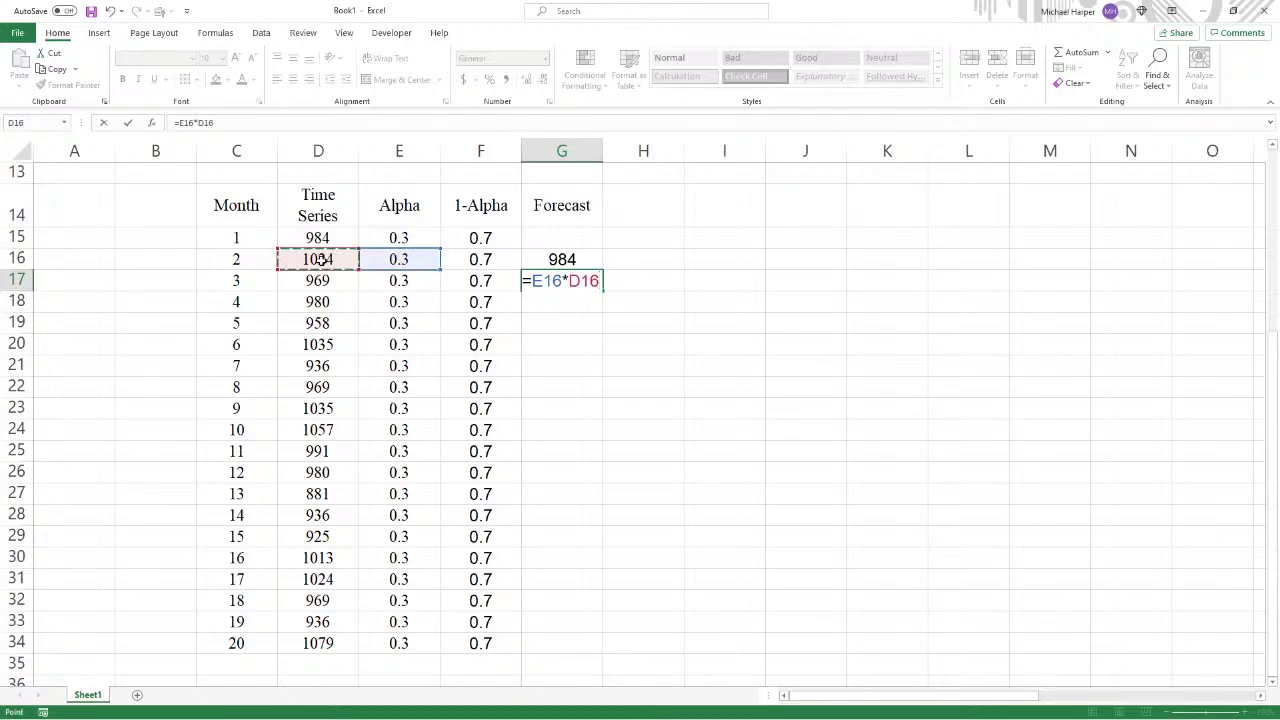
type("+")
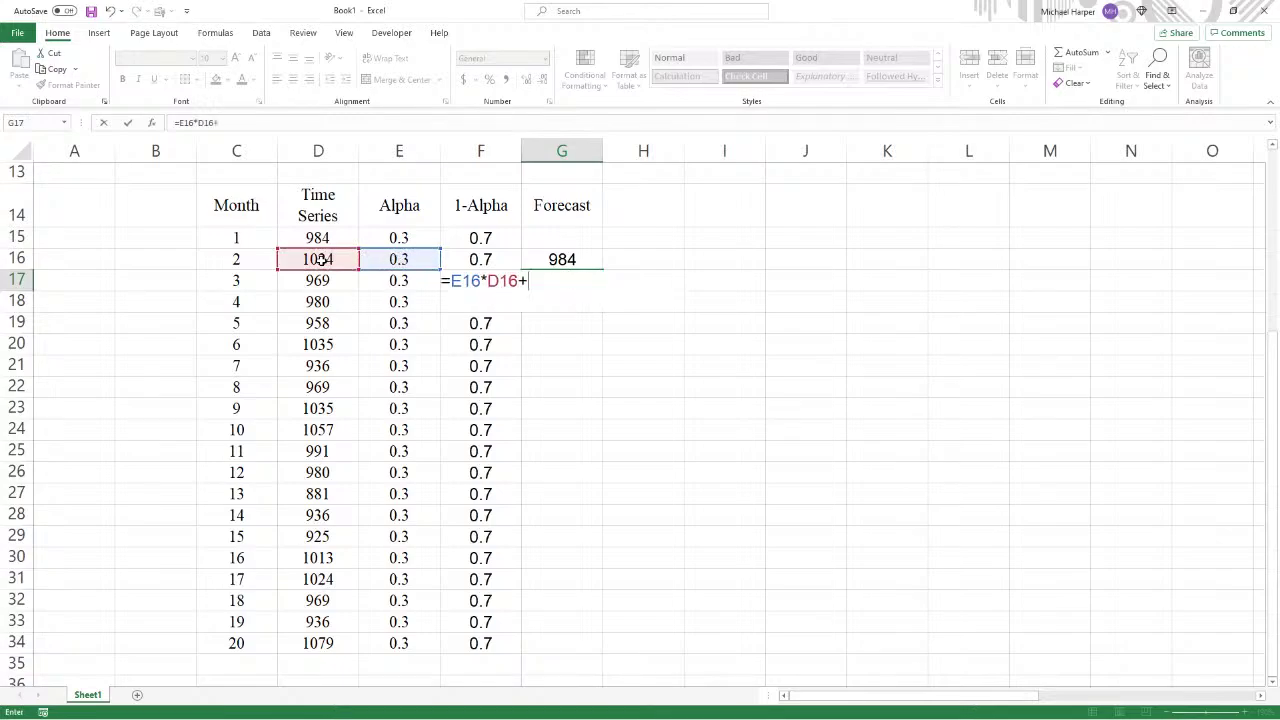
left_click(476, 260)
type("*")
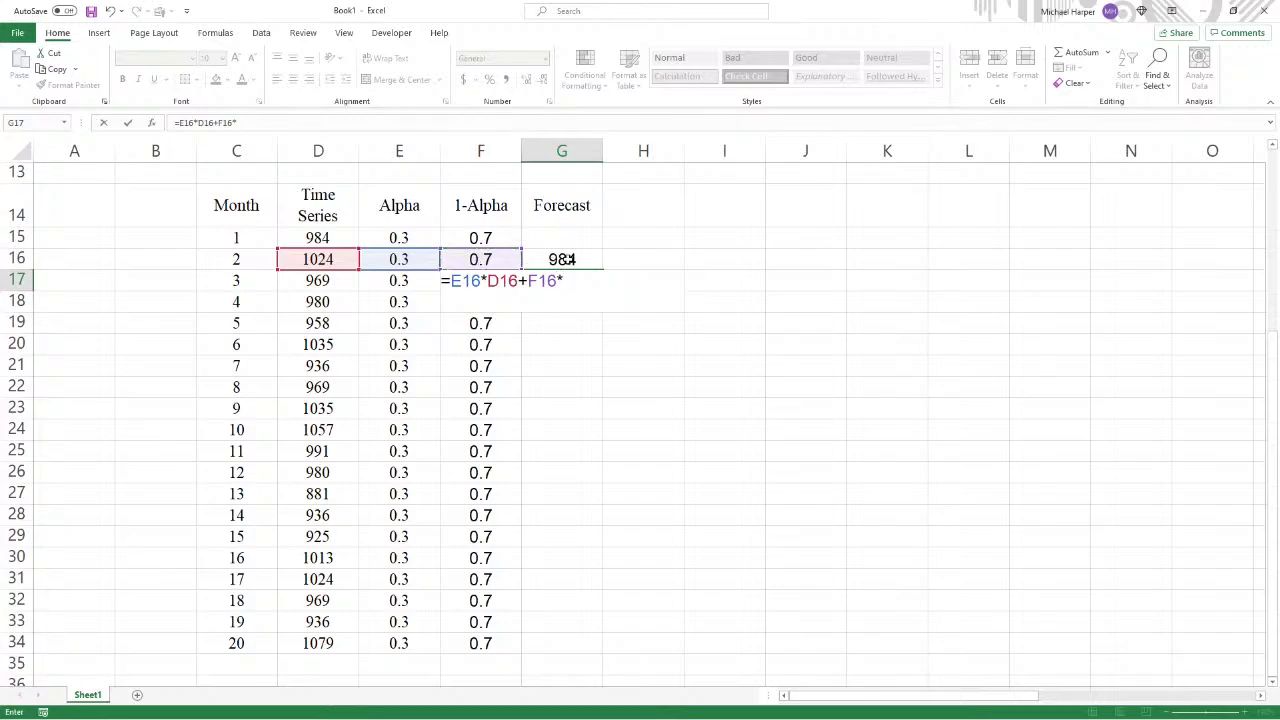
left_click(568, 260)
key("Return")
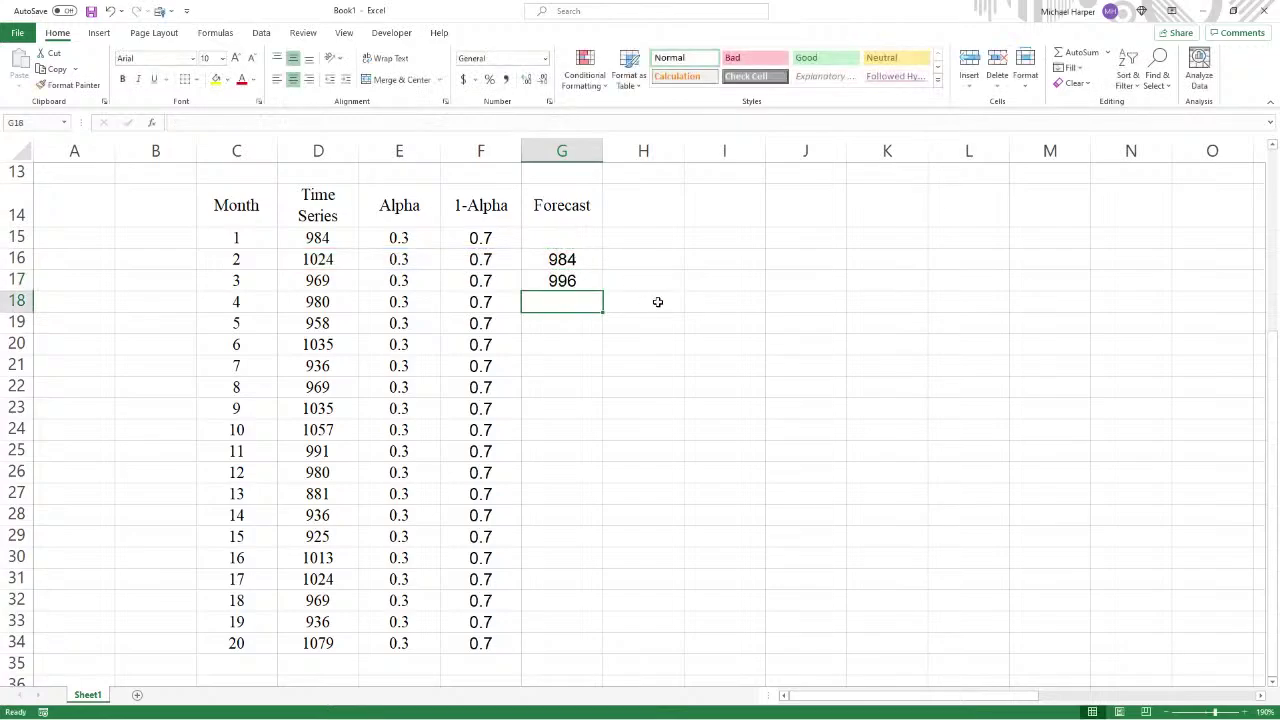
scroll(564, 231, "down", 1)
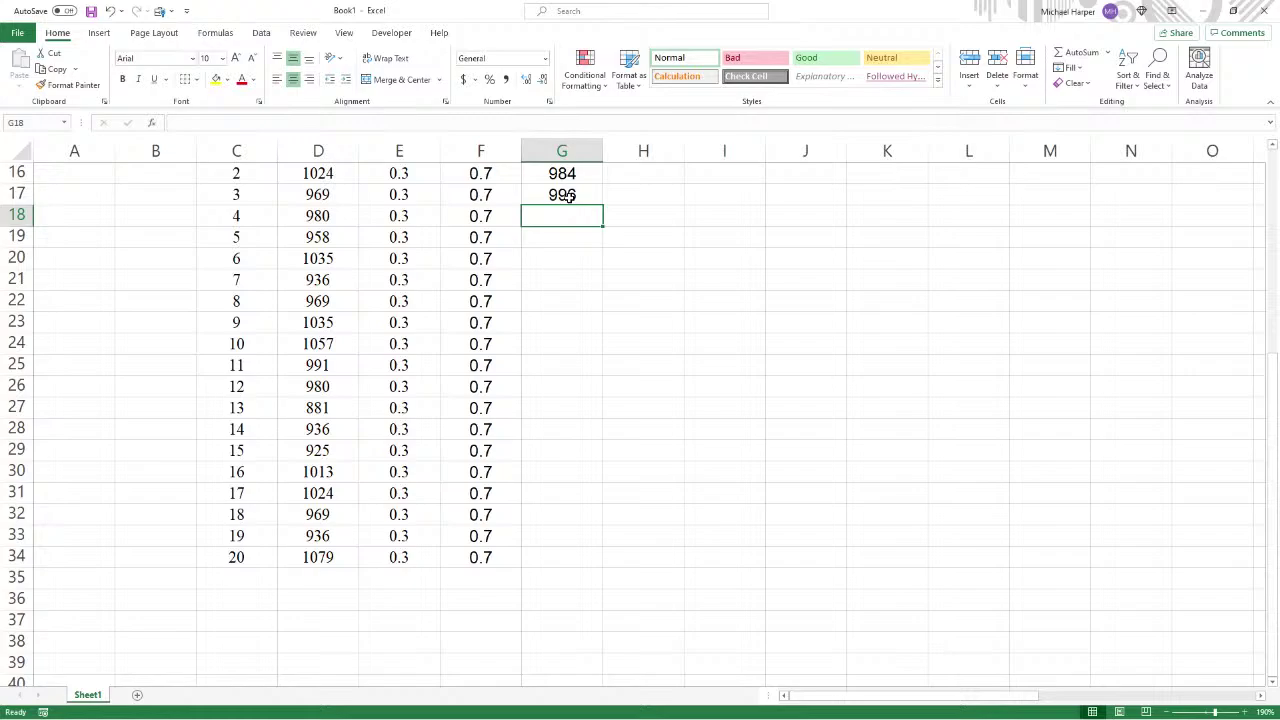
Step: Fill the smoothing formula down through row 35 and enter 21 as the month in C35
left_click(567, 196)
left_click_drag(603, 206, 604, 585)
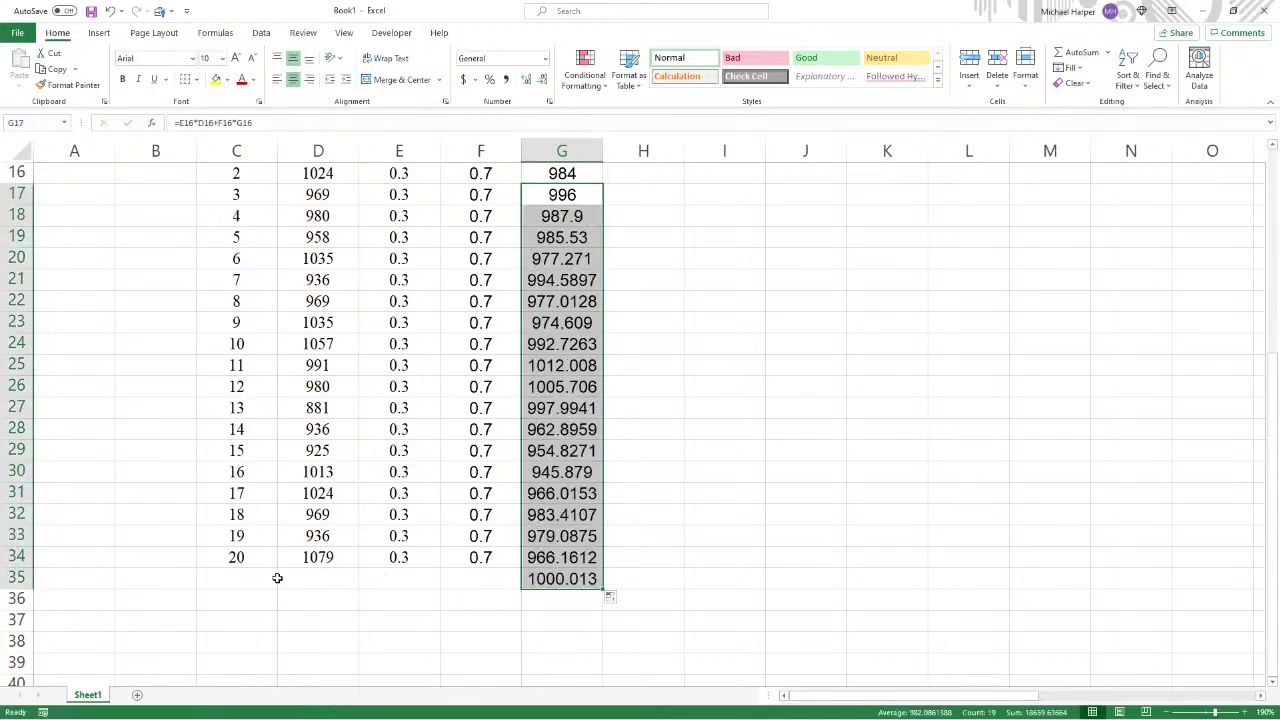
left_click(243, 575)
type("21")
key("Return")
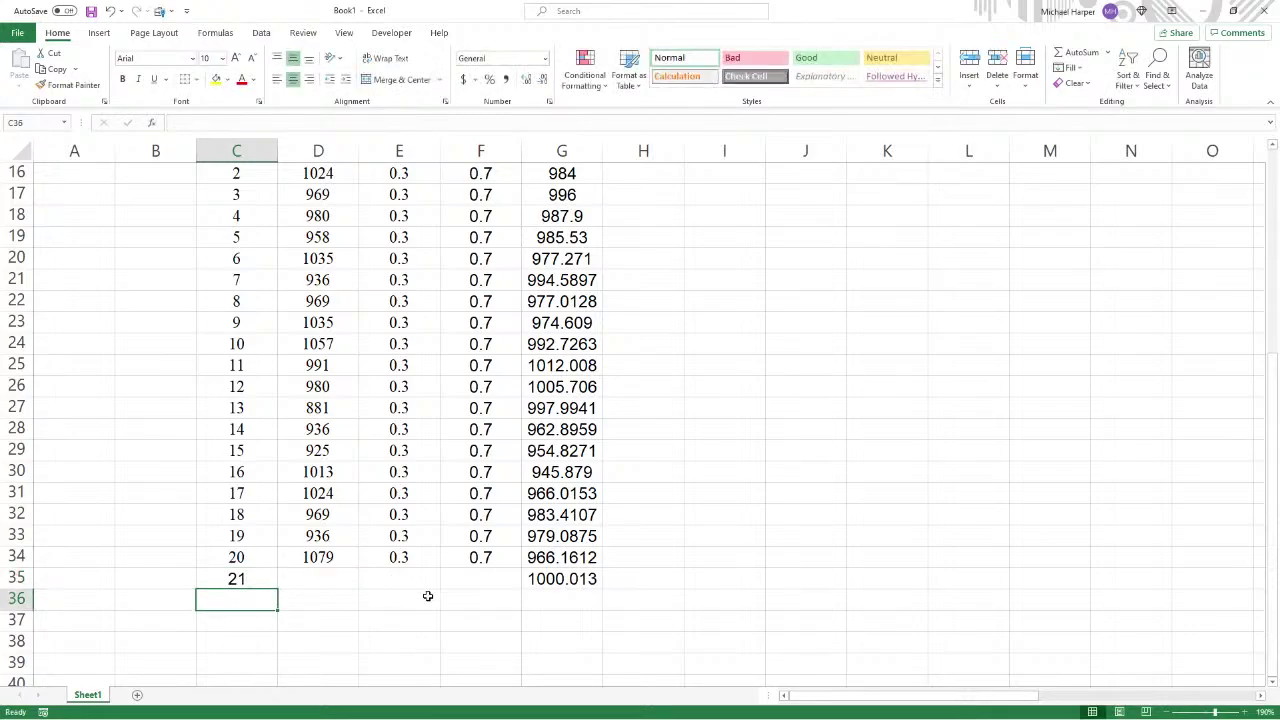
Step: Check the month 21 forecast formula in G35, which gives 1000.013
scroll(546, 591, "down", 1)
scroll(550, 587, "up", 1)
left_click(551, 580)
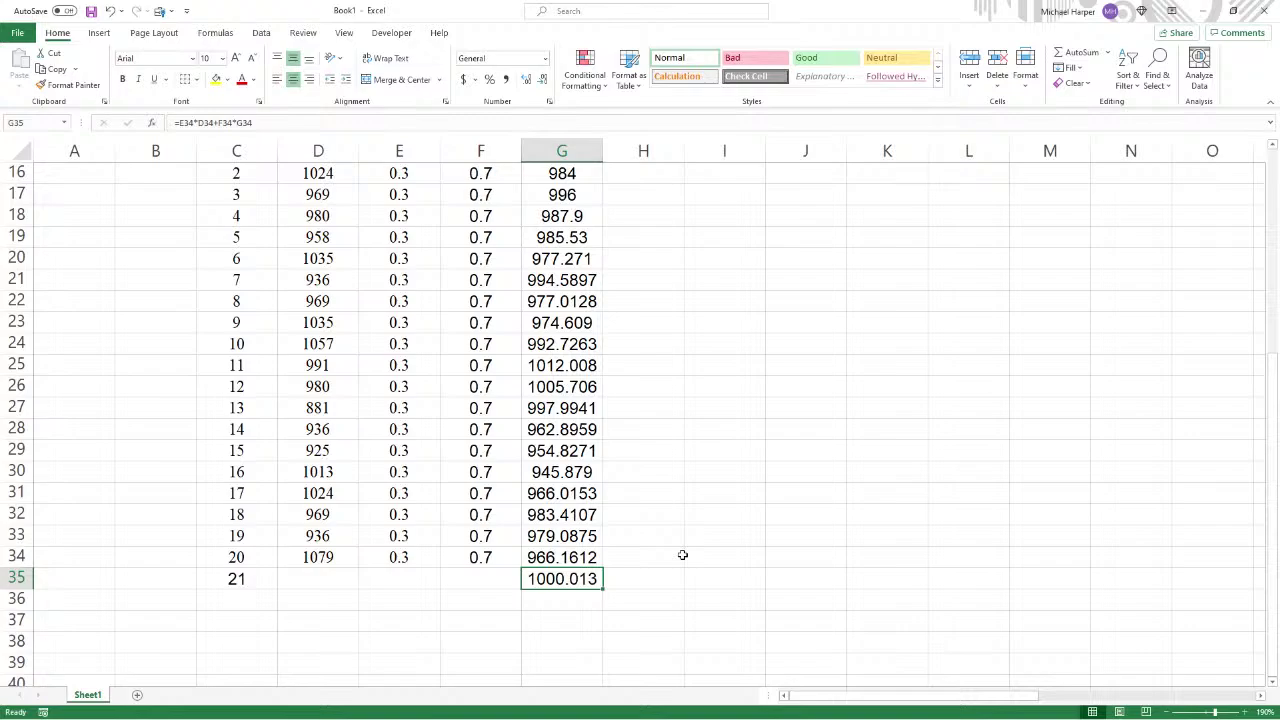
scroll(683, 537, "up", 1)
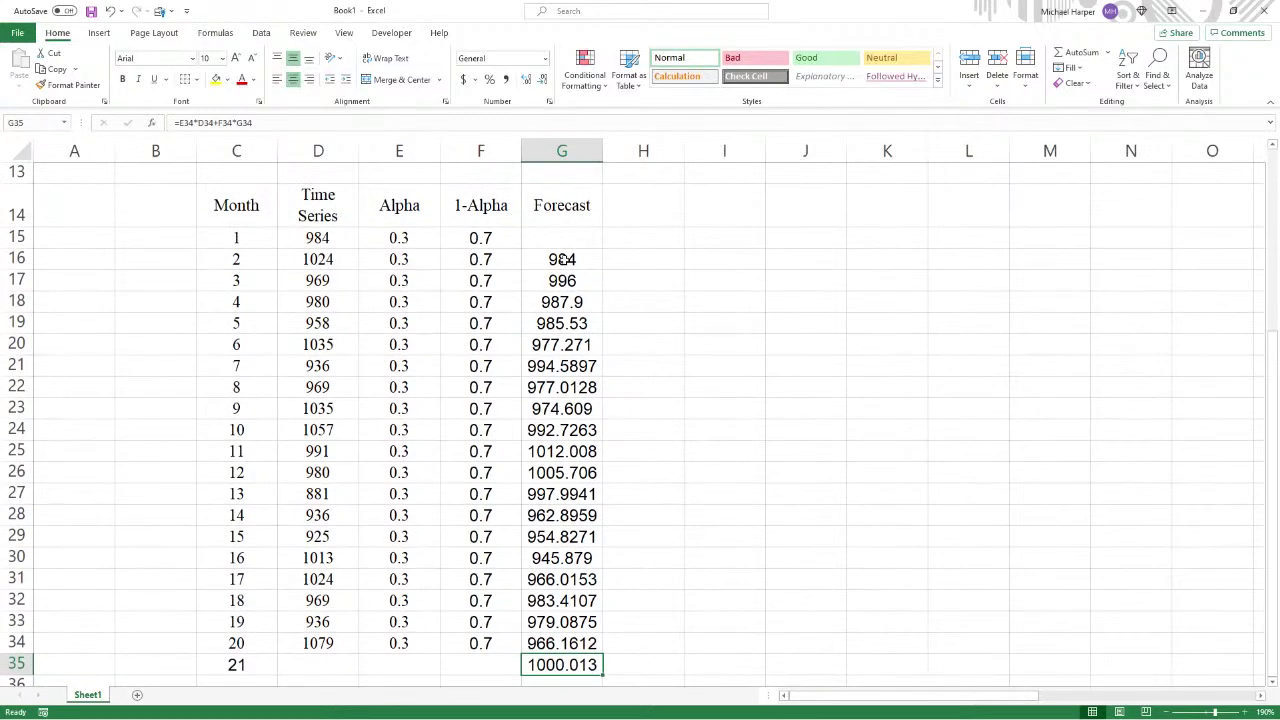
scroll(563, 259, "down", 1)
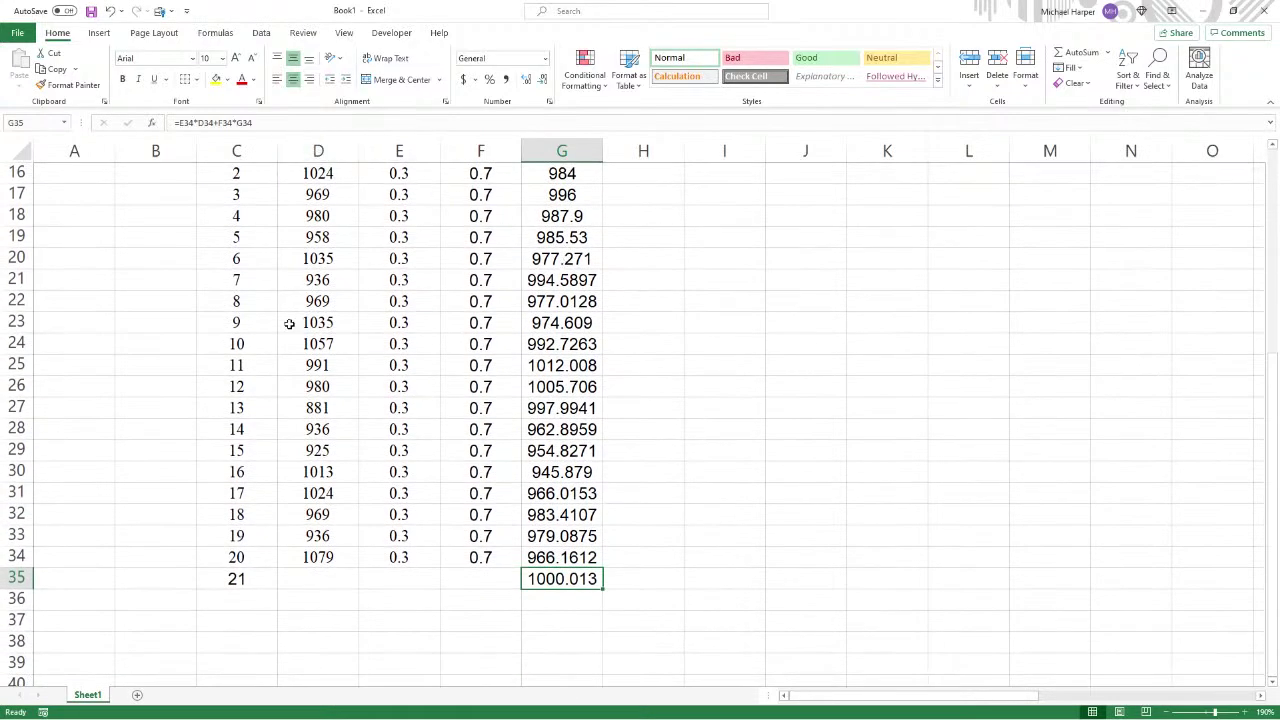
scroll(572, 343, "up", 2)
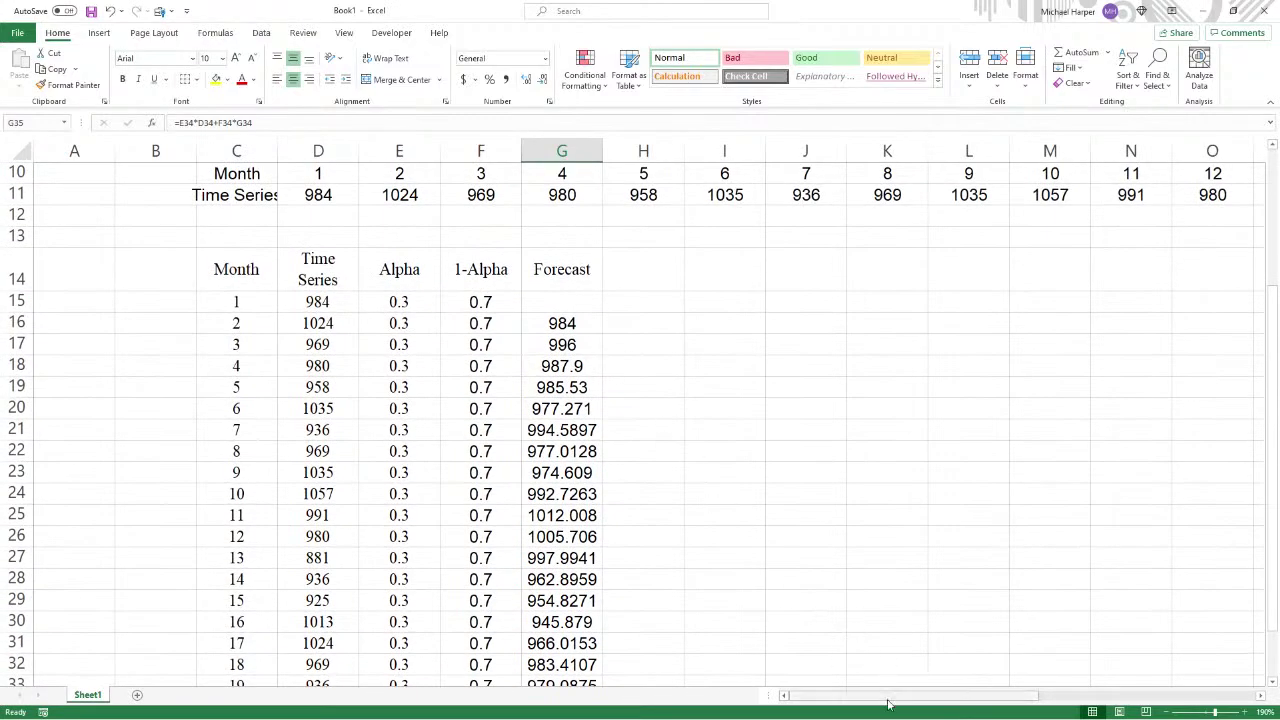
Step: Reposition the time-series chart at the right edge beside the forecast tables and deselect it
left_click_drag(886, 697, 1068, 697)
left_click(817, 277)
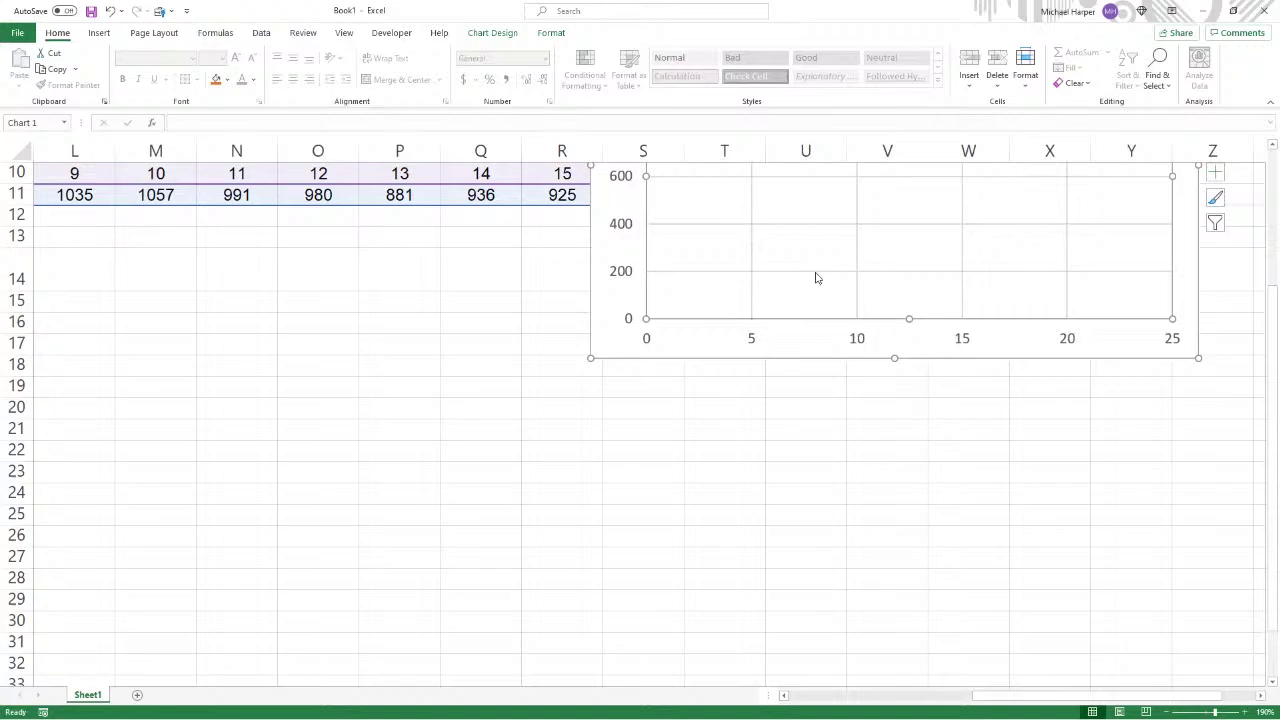
scroll(831, 306, "up", 2)
left_click_drag(720, 226, 231, 466)
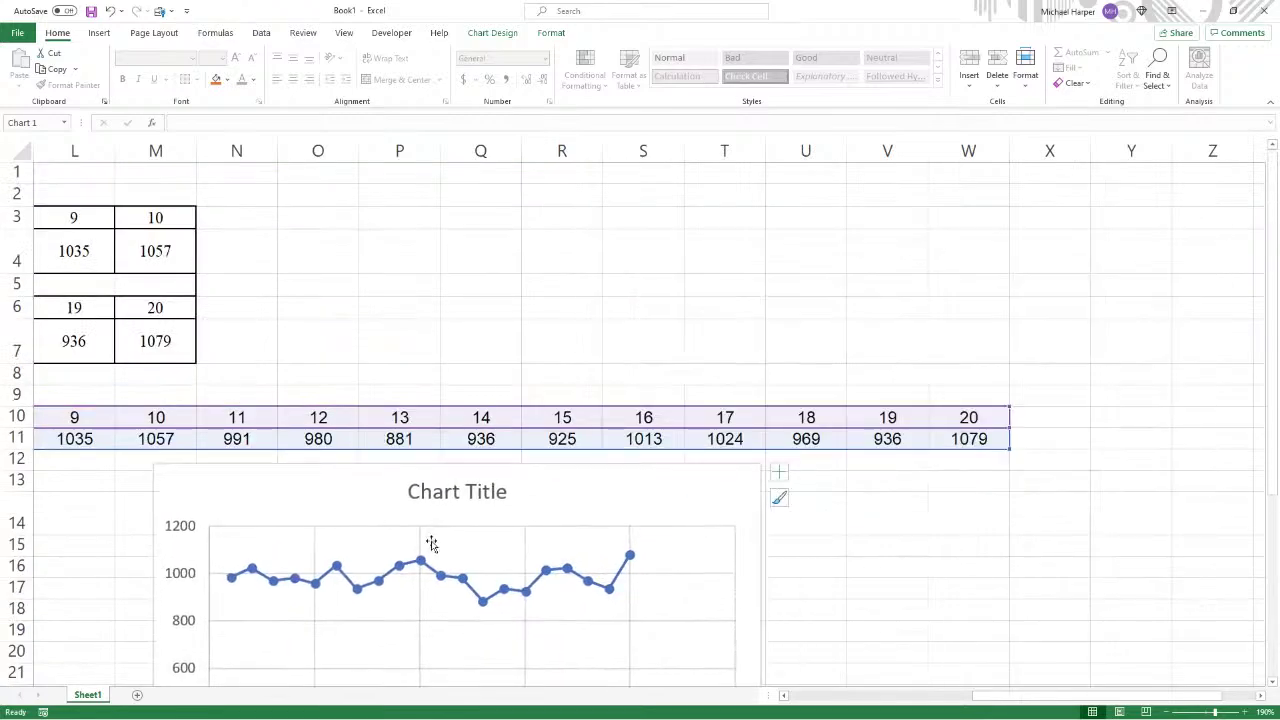
left_click_drag(1015, 697, 832, 707)
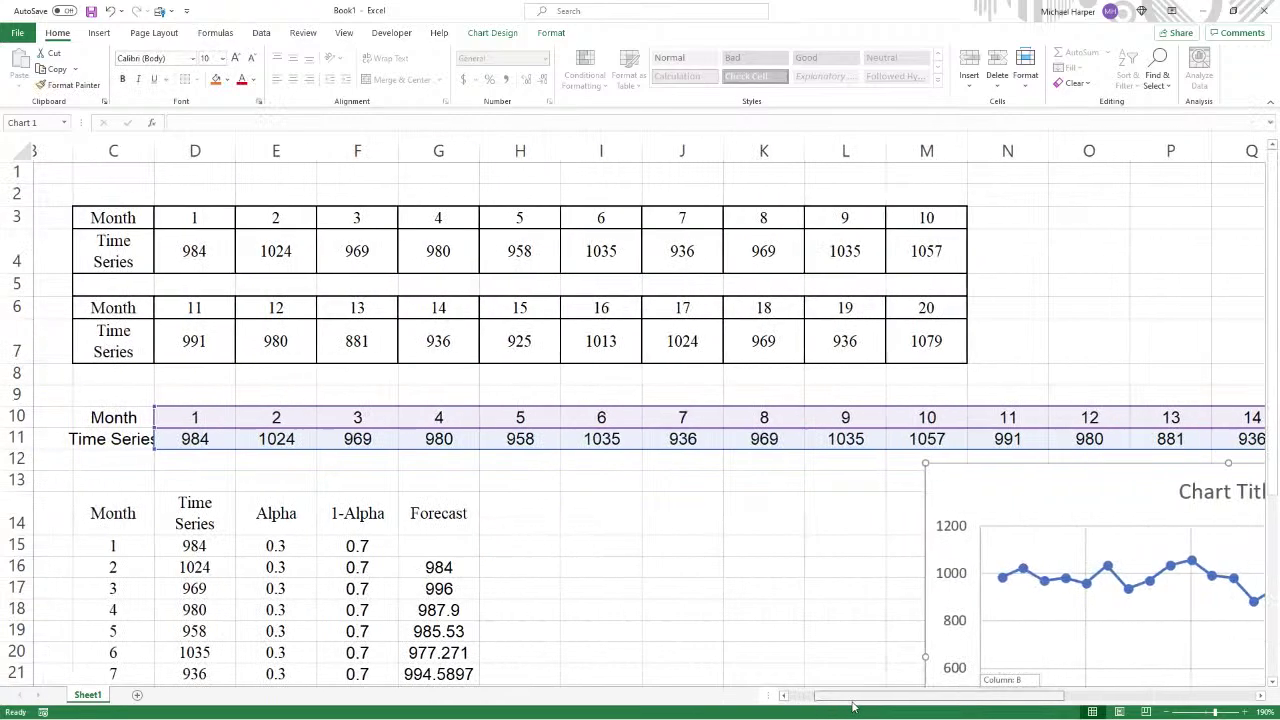
left_click_drag(854, 470, 1023, 174)
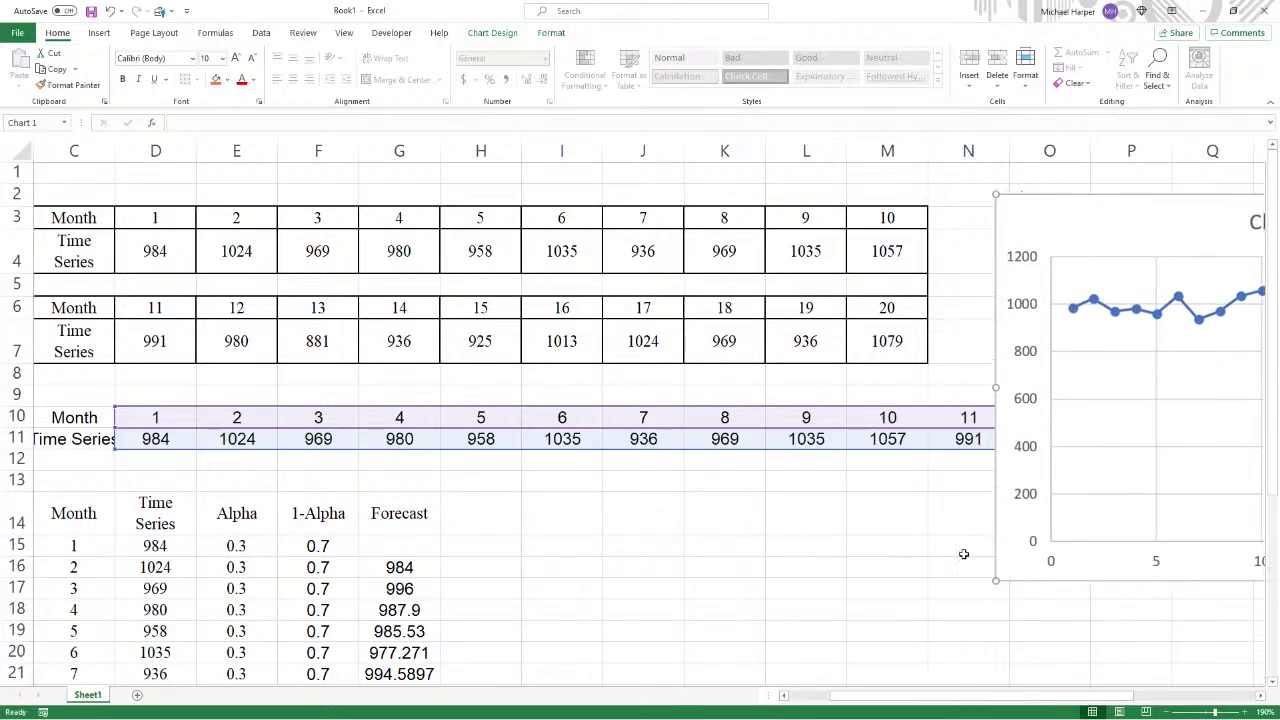
left_click_drag(950, 697, 871, 673)
scroll(875, 665, "down", 4)
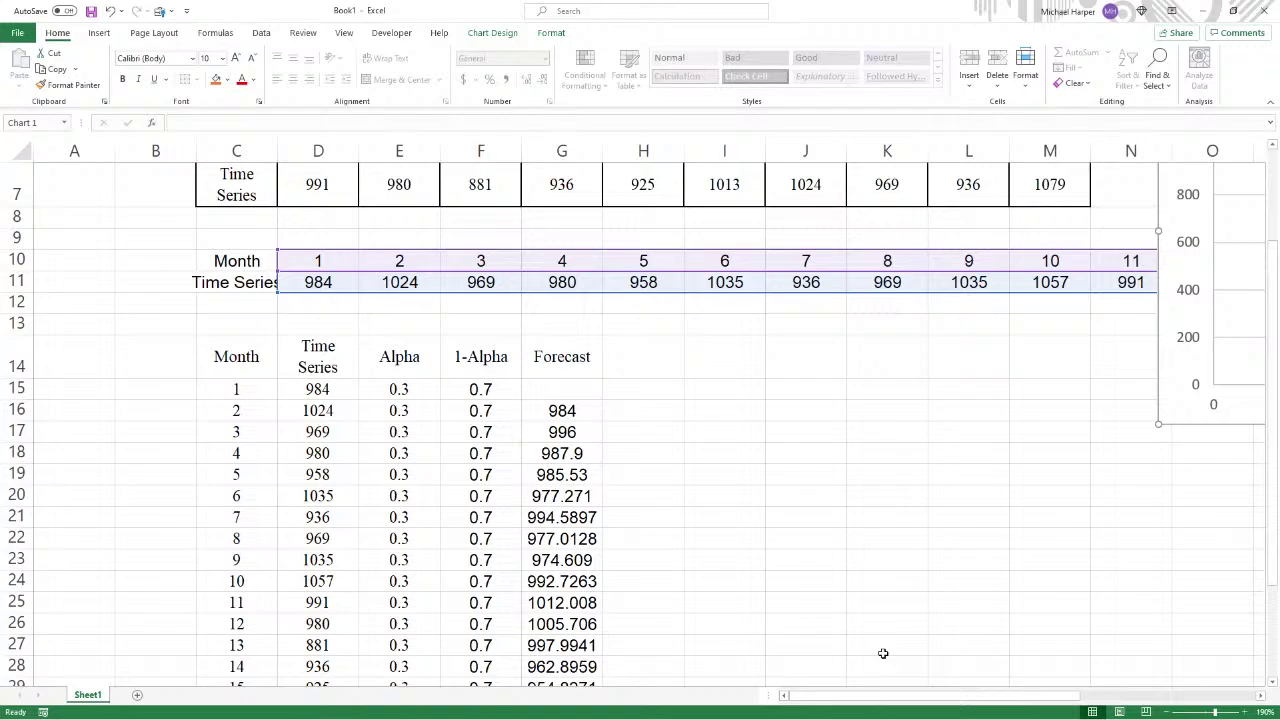
scroll(750, 290, "down", 1)
scroll(734, 311, "down", 1)
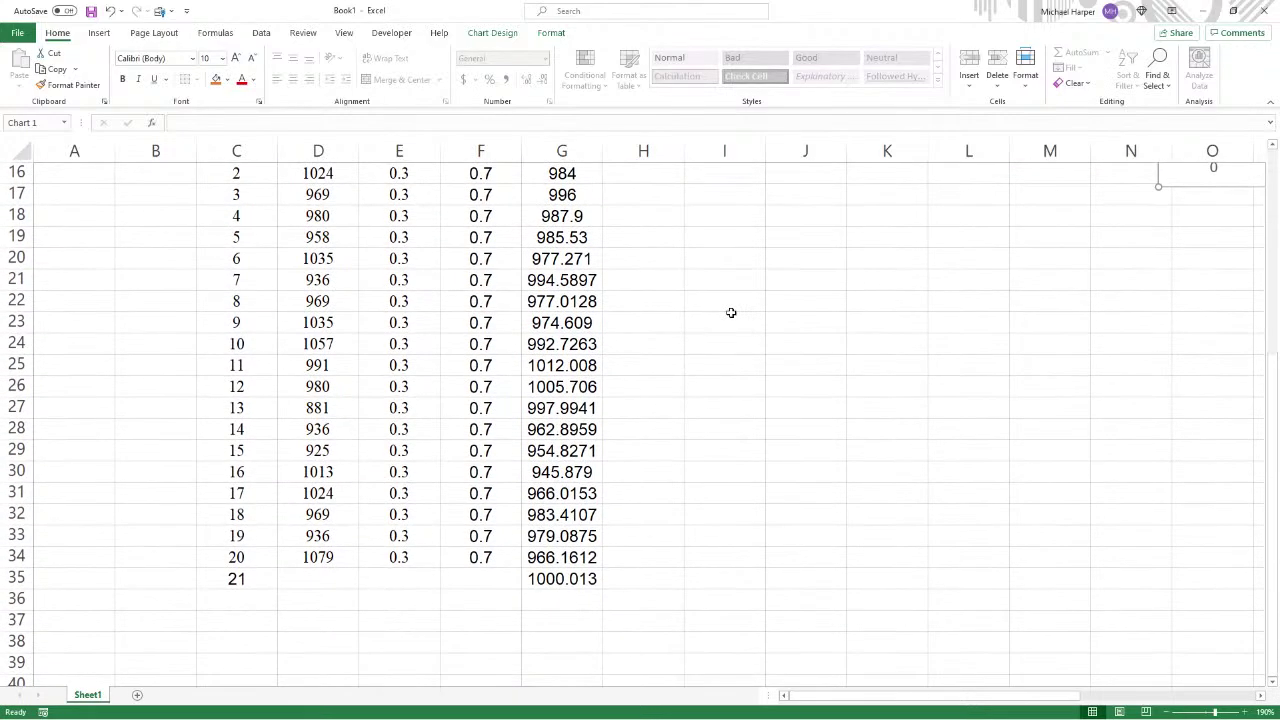
left_click(731, 318)
scroll(735, 305, "up", 2)
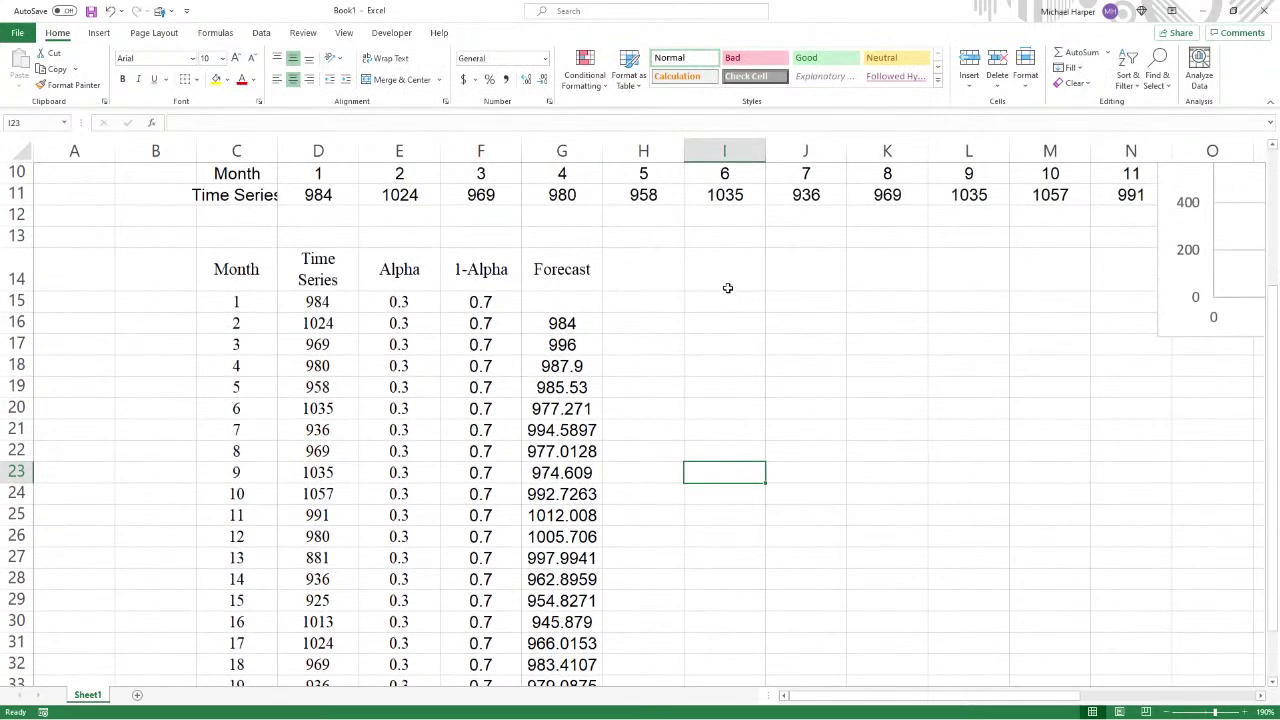
Step: Link I14, J14 and K14 to the C14, D14 and G14 headers with =C14, =D14, =G14
left_click(728, 282)
type("=")
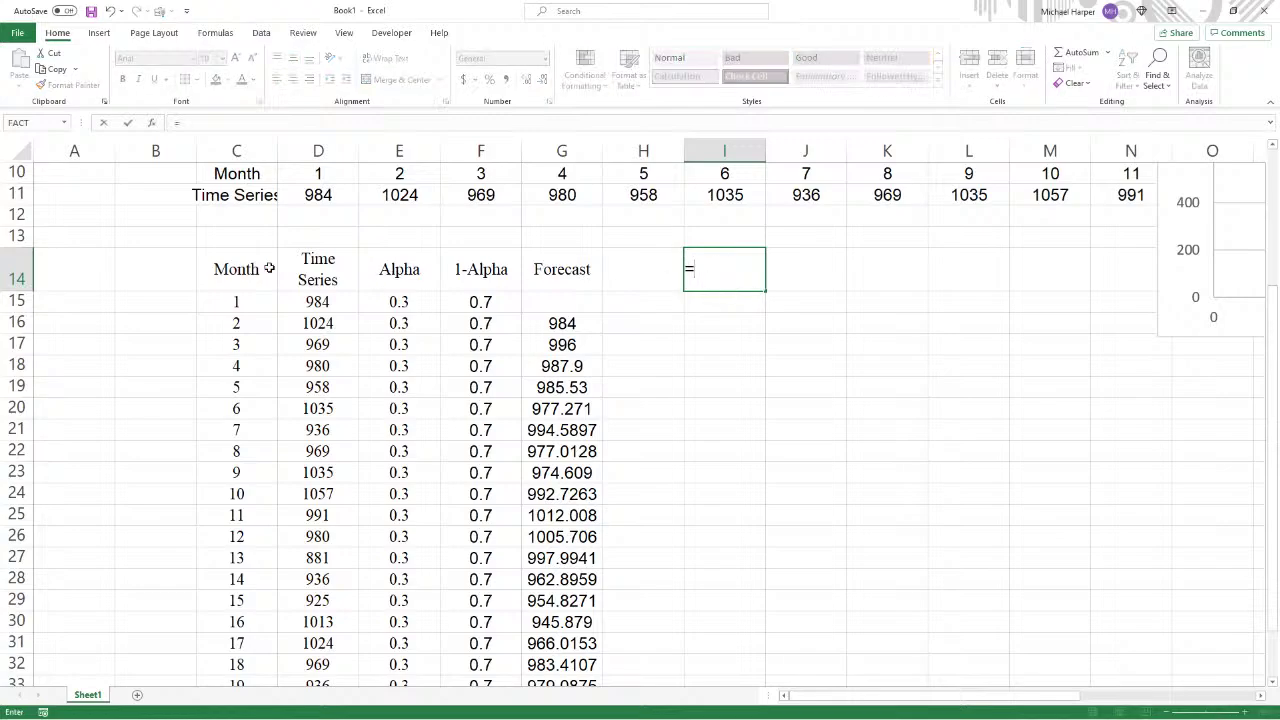
left_click(236, 269)
key("Return")
left_click(802, 279)
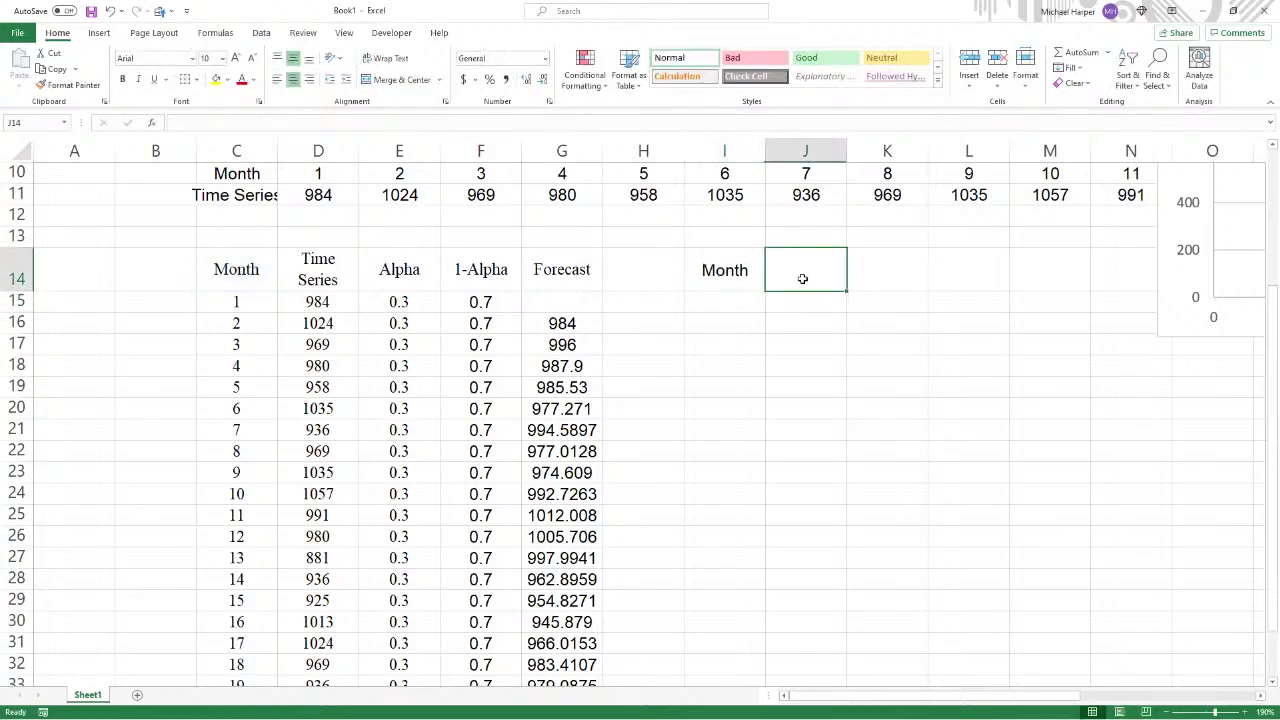
type("=")
left_click(318, 270)
key("Return")
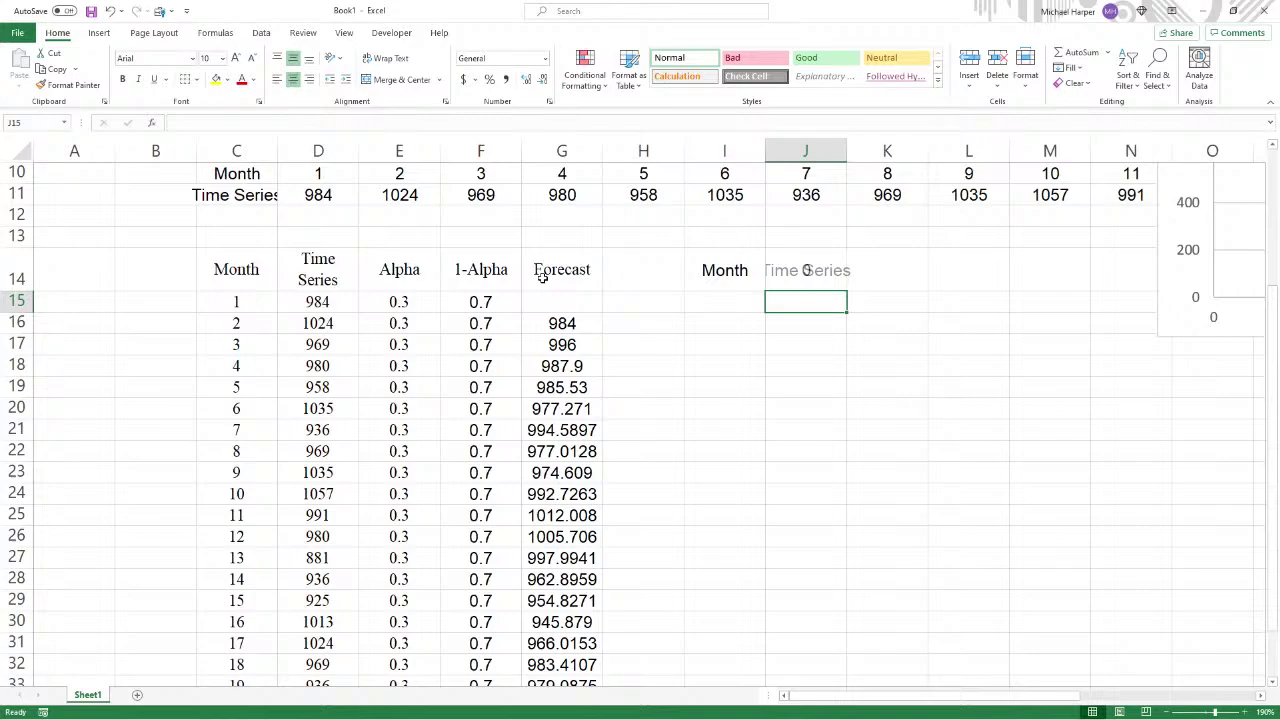
left_click(880, 272)
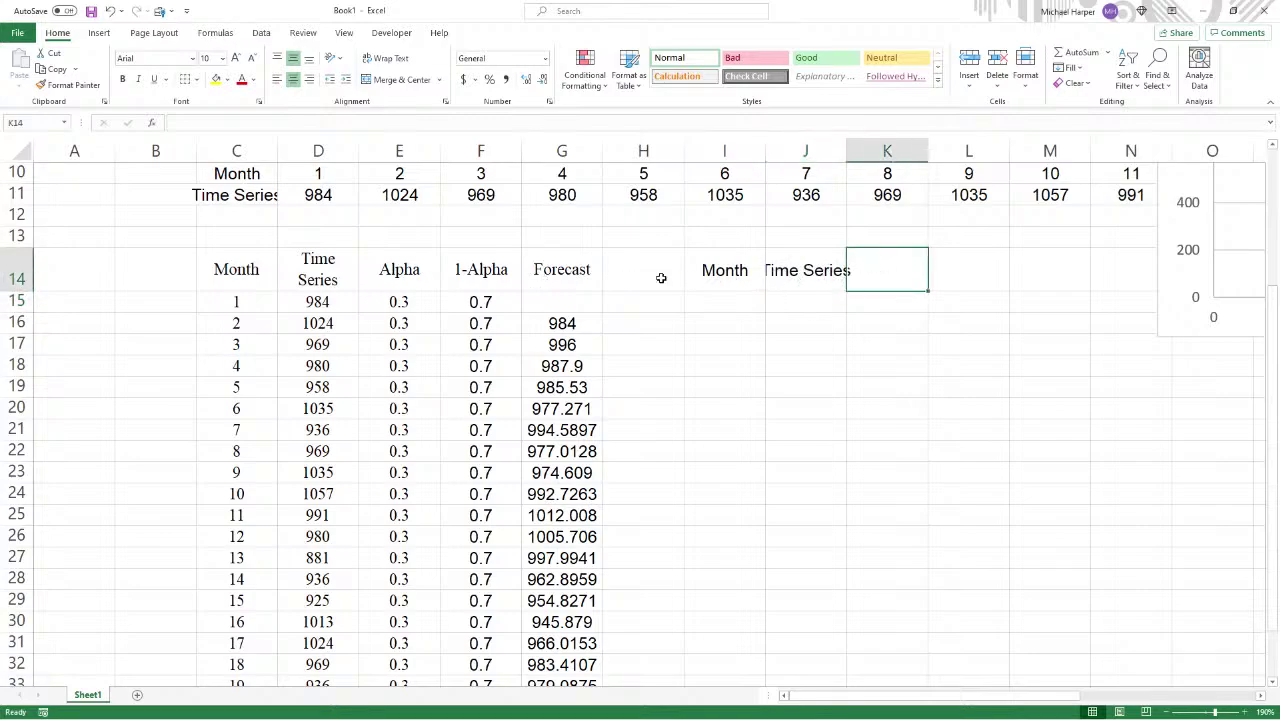
type("=")
left_click(558, 272)
key("Return")
Step: Fill the linked columns down through row 34 and select the Time Series and Forecast columns J14:K34
left_click_drag(735, 280, 951, 337)
scroll(963, 274, "down", 2)
scroll(963, 273, "up", 1)
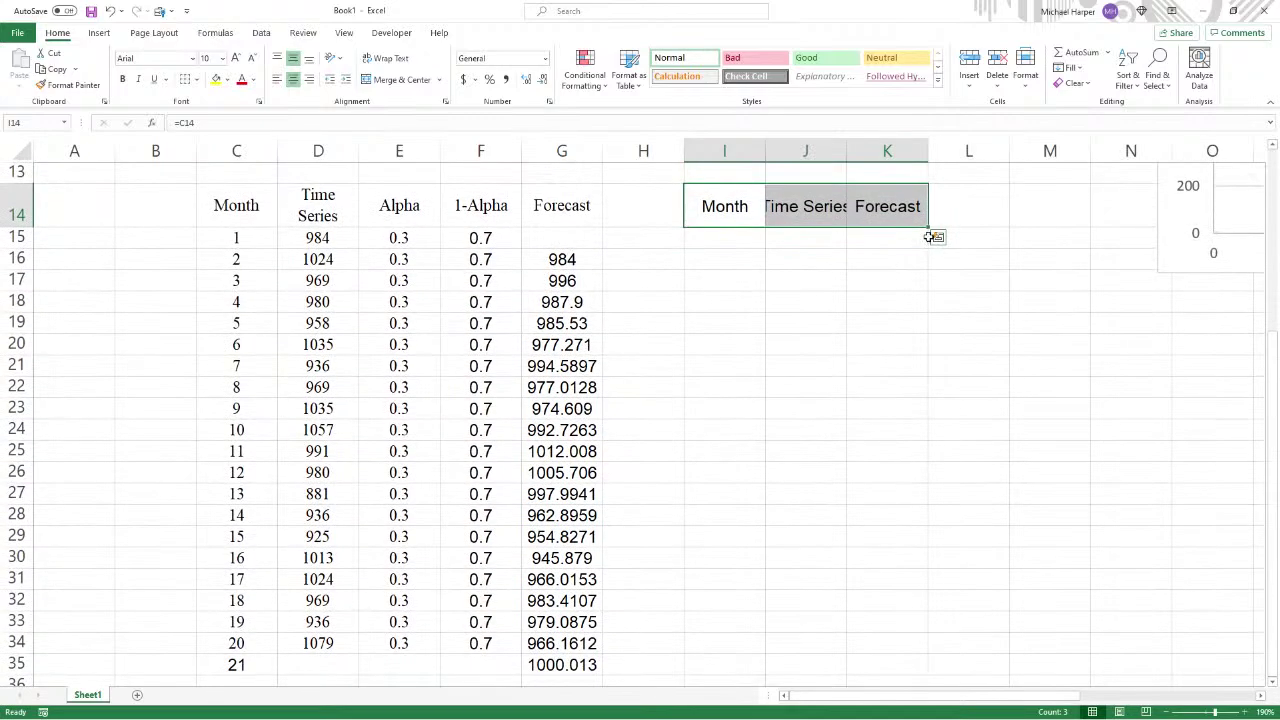
left_click_drag(928, 230, 926, 664)
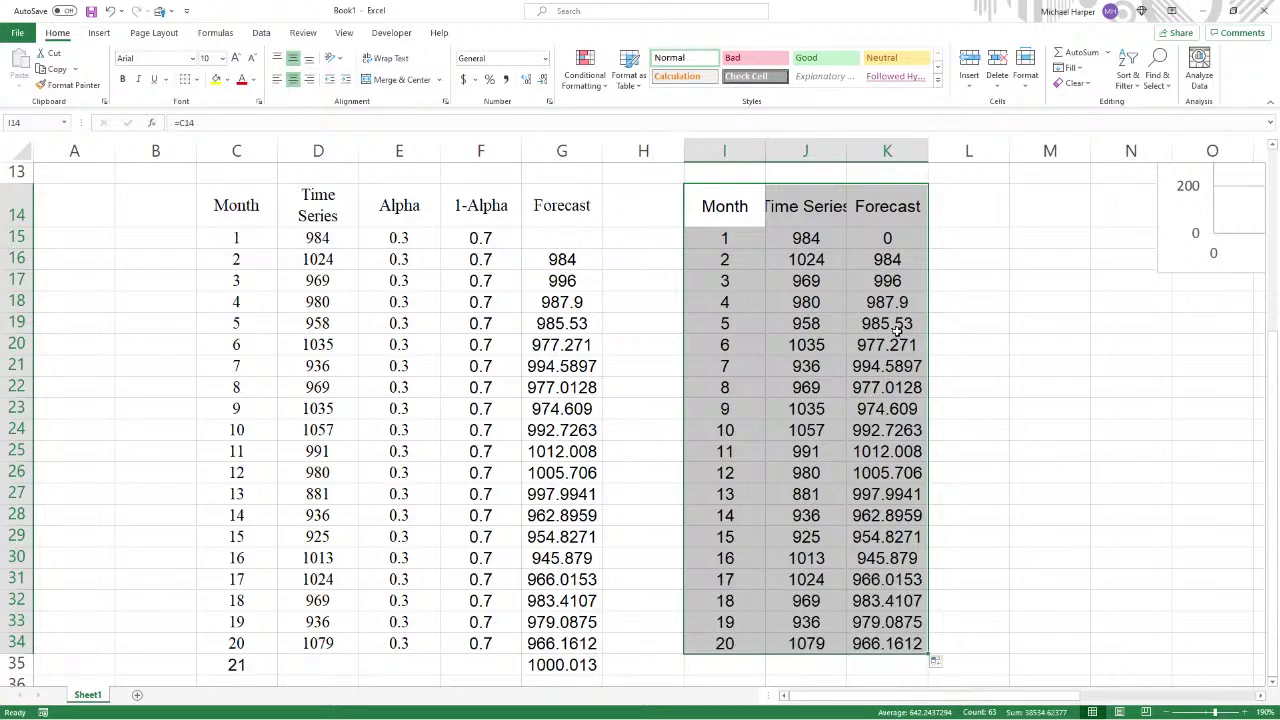
left_click(819, 240)
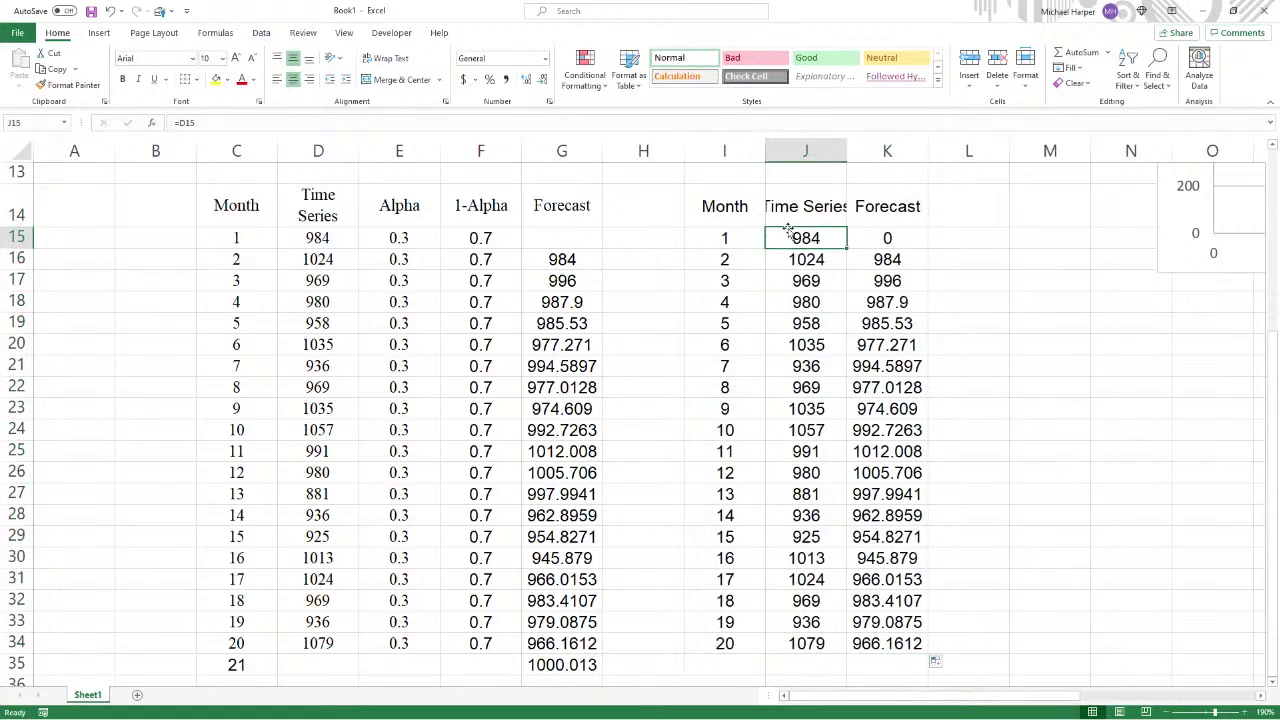
left_click_drag(792, 212, 906, 642)
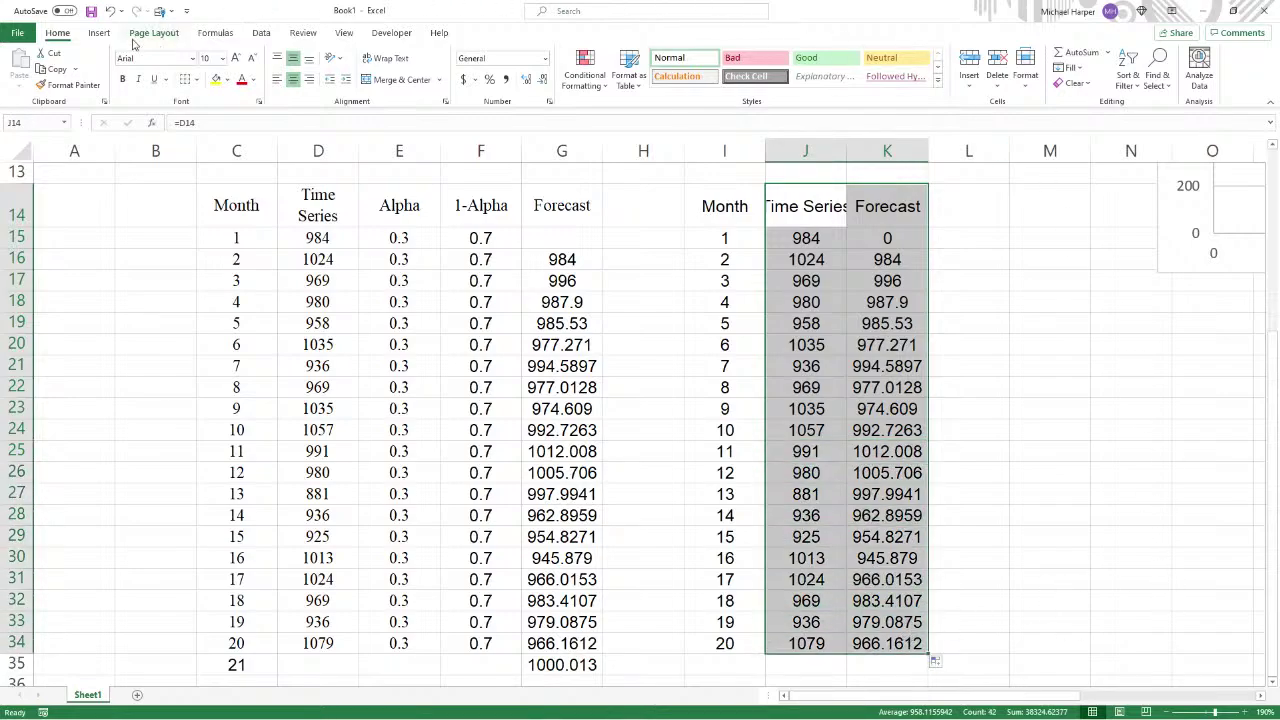
left_click(100, 33)
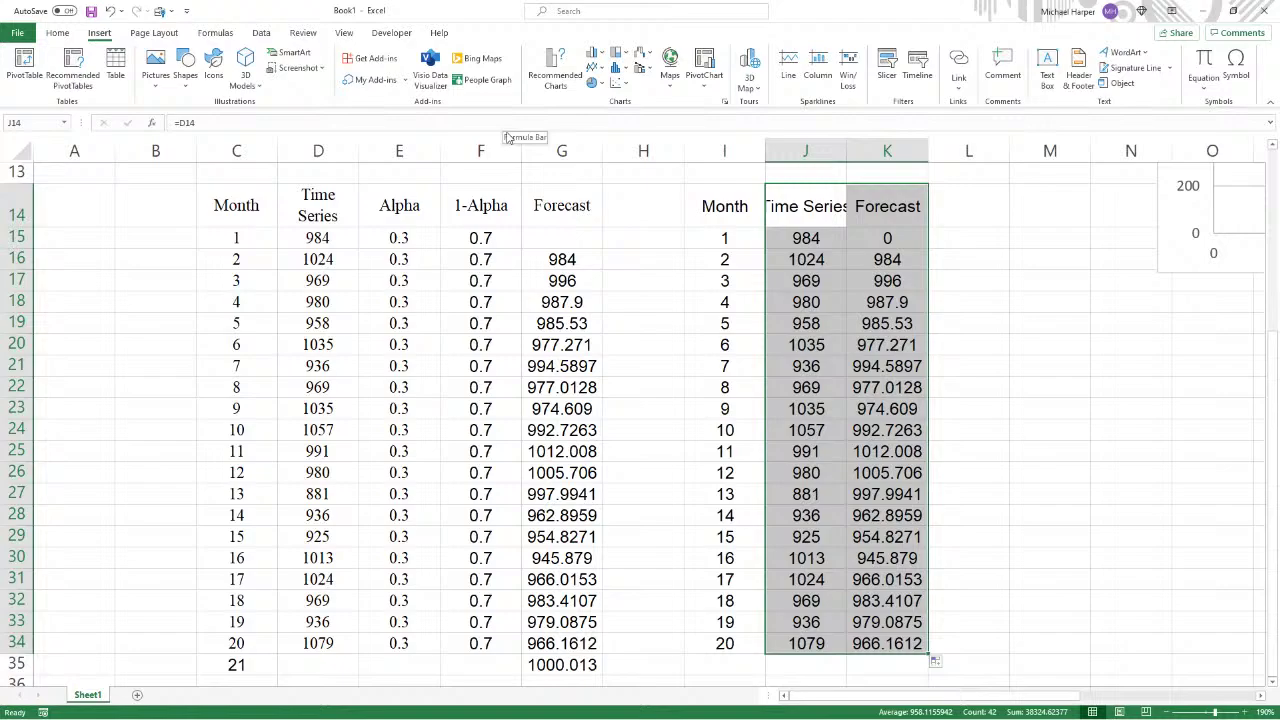
left_click(618, 86)
left_click(619, 155)
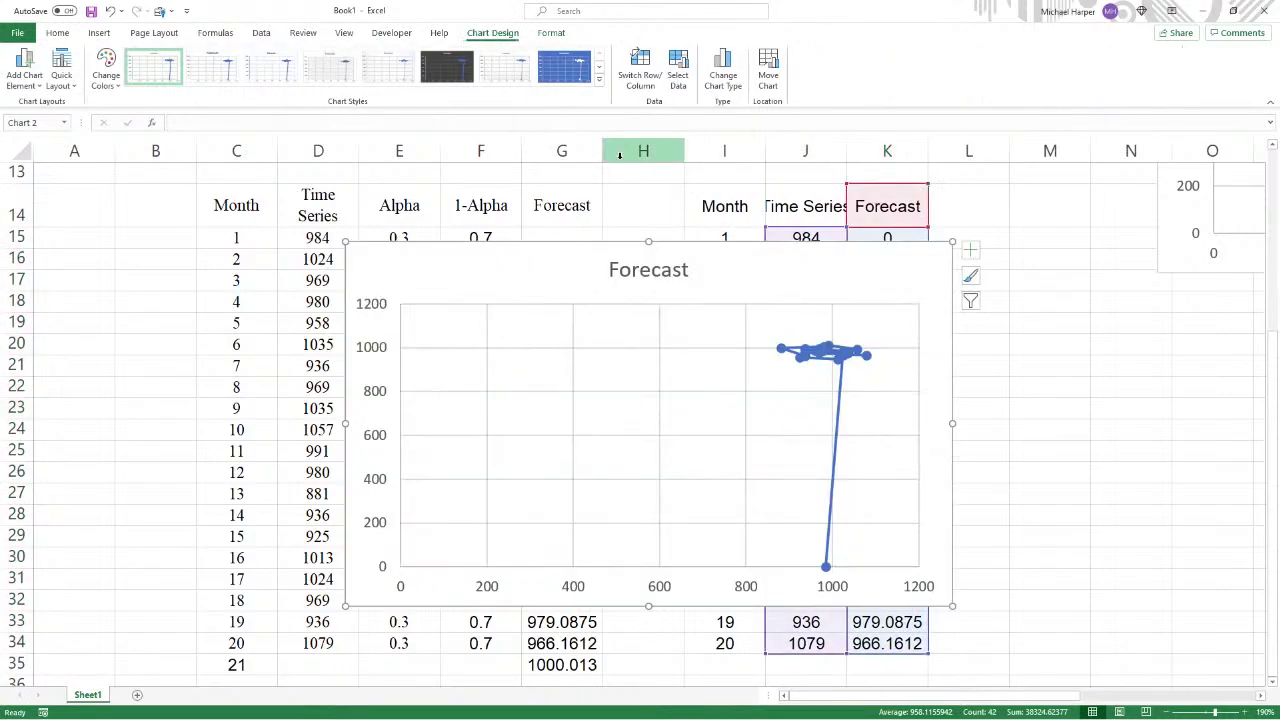
left_click(641, 76)
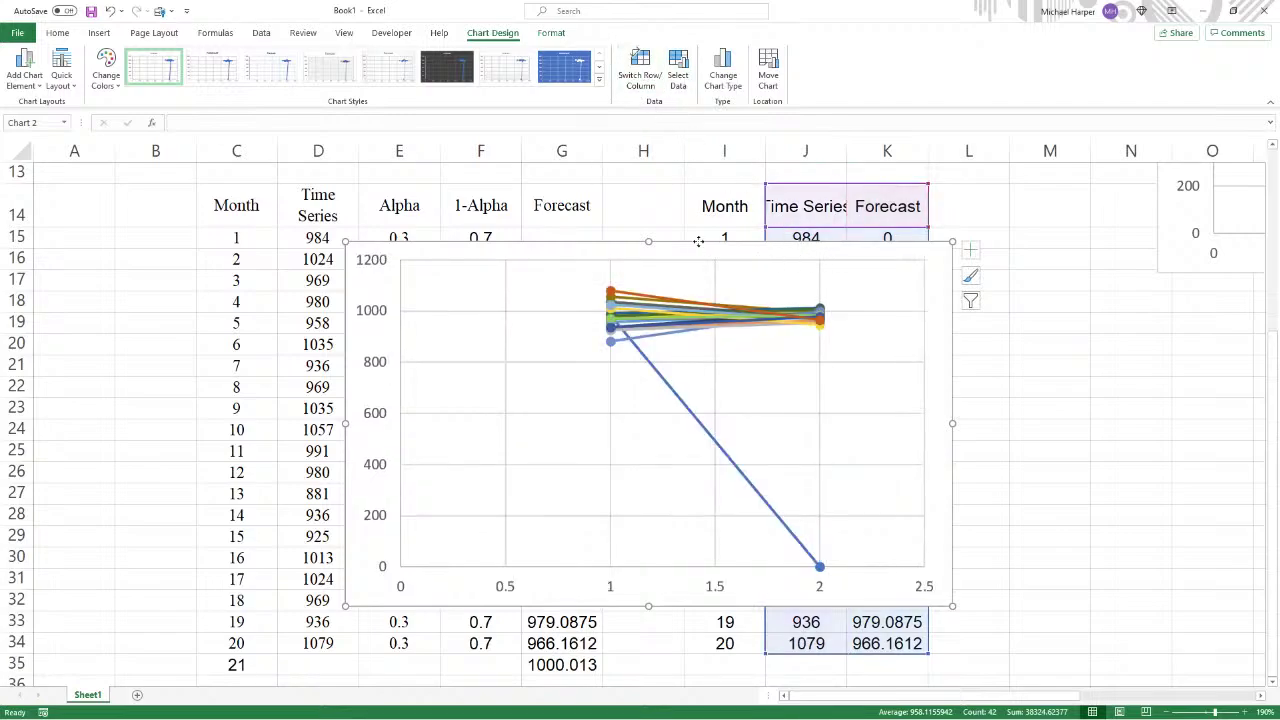
key("Delete")
left_click(1120, 350)
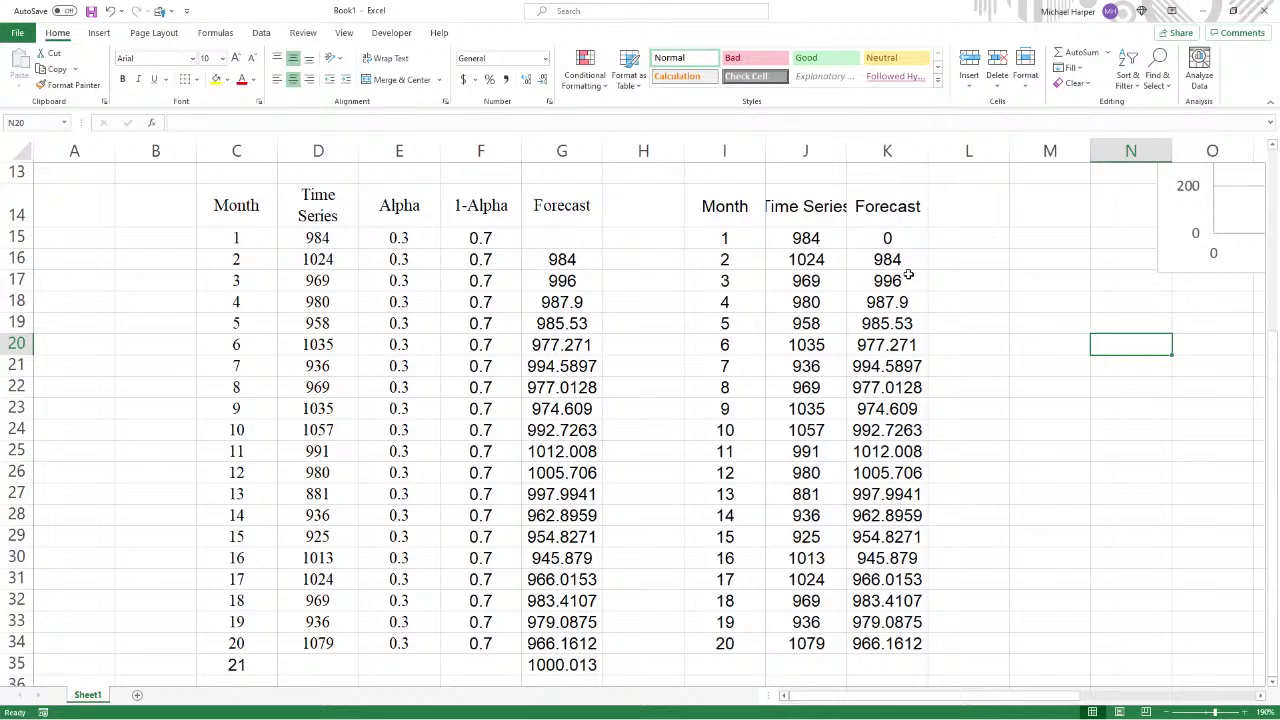
left_click_drag(745, 219, 872, 645)
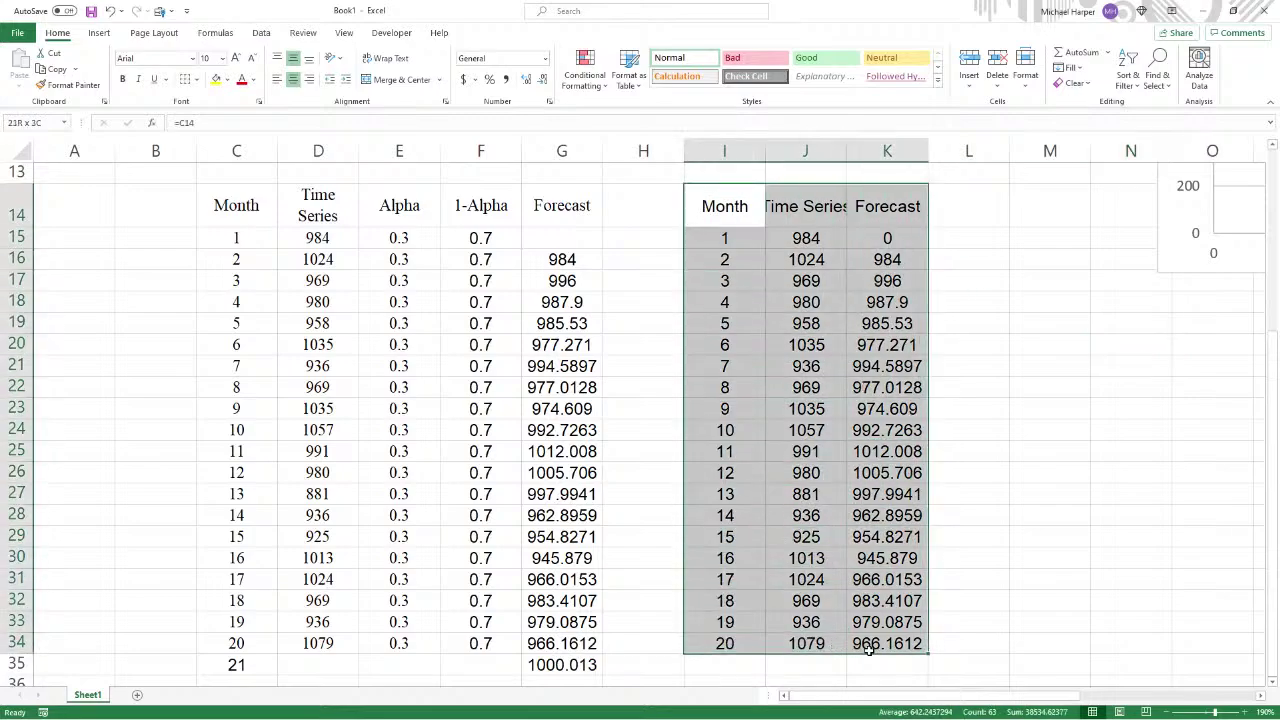
left_click_drag(735, 240, 875, 644)
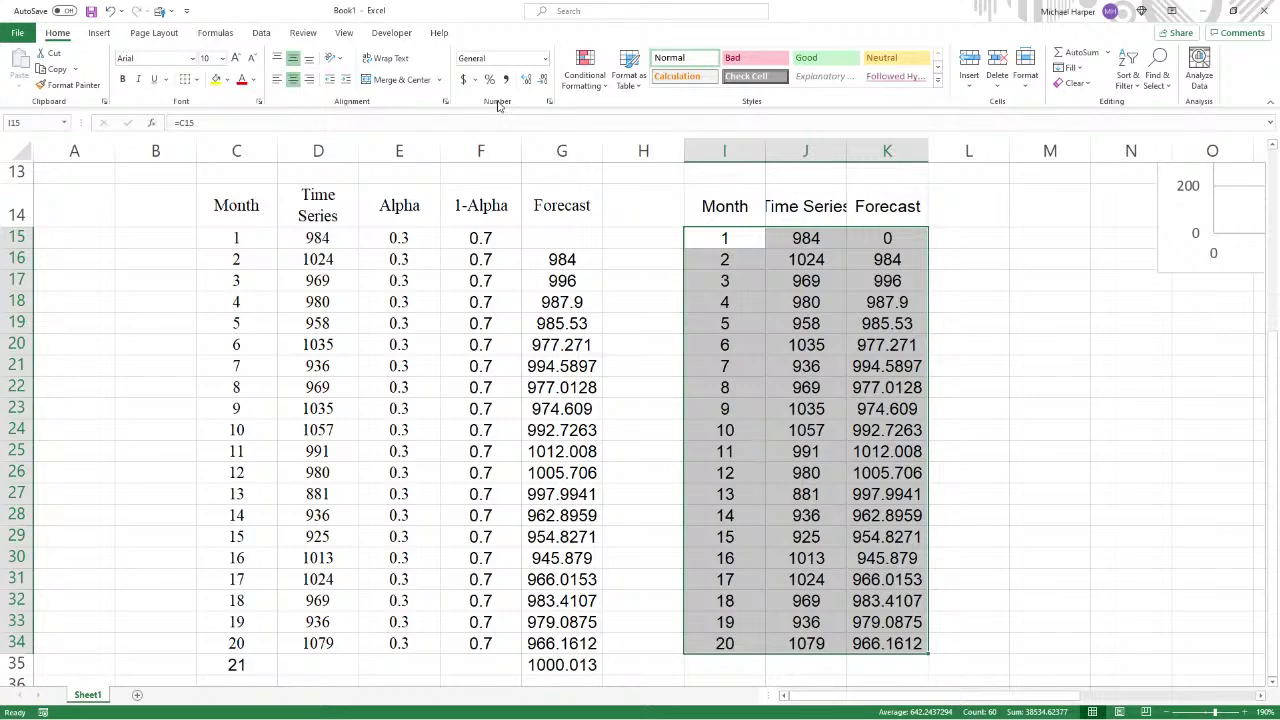
left_click(99, 32)
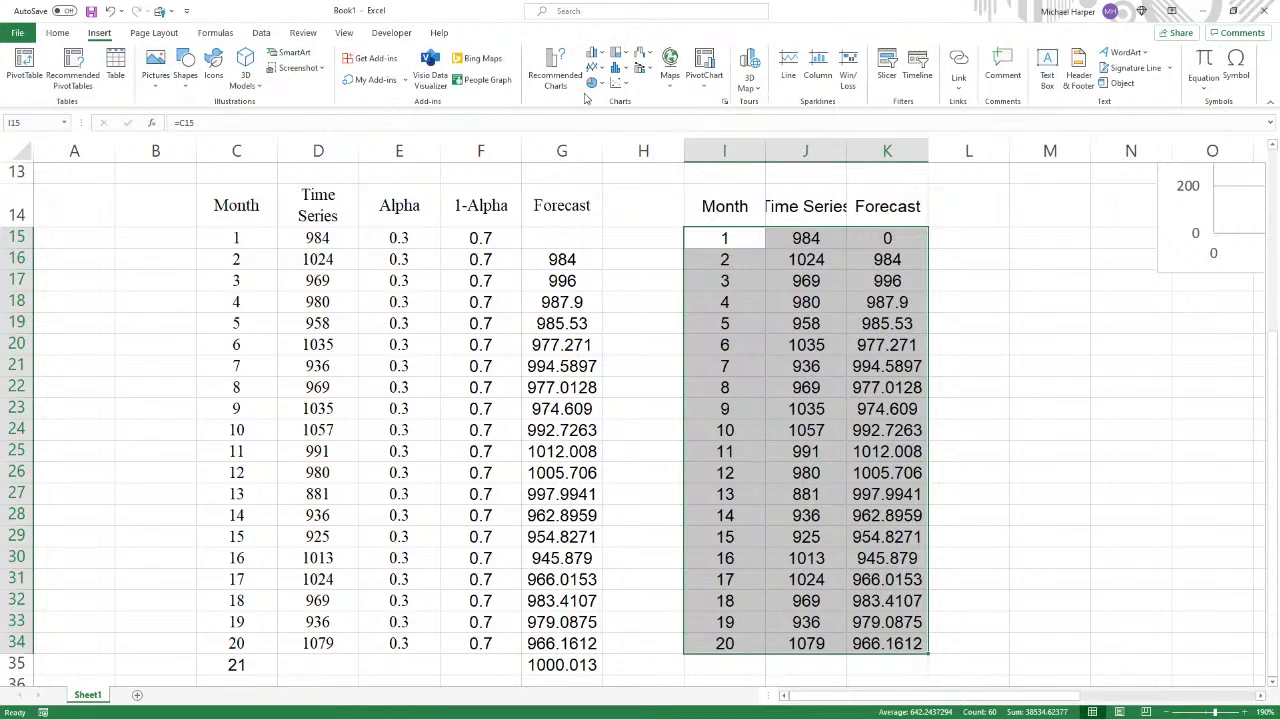
left_click(619, 84)
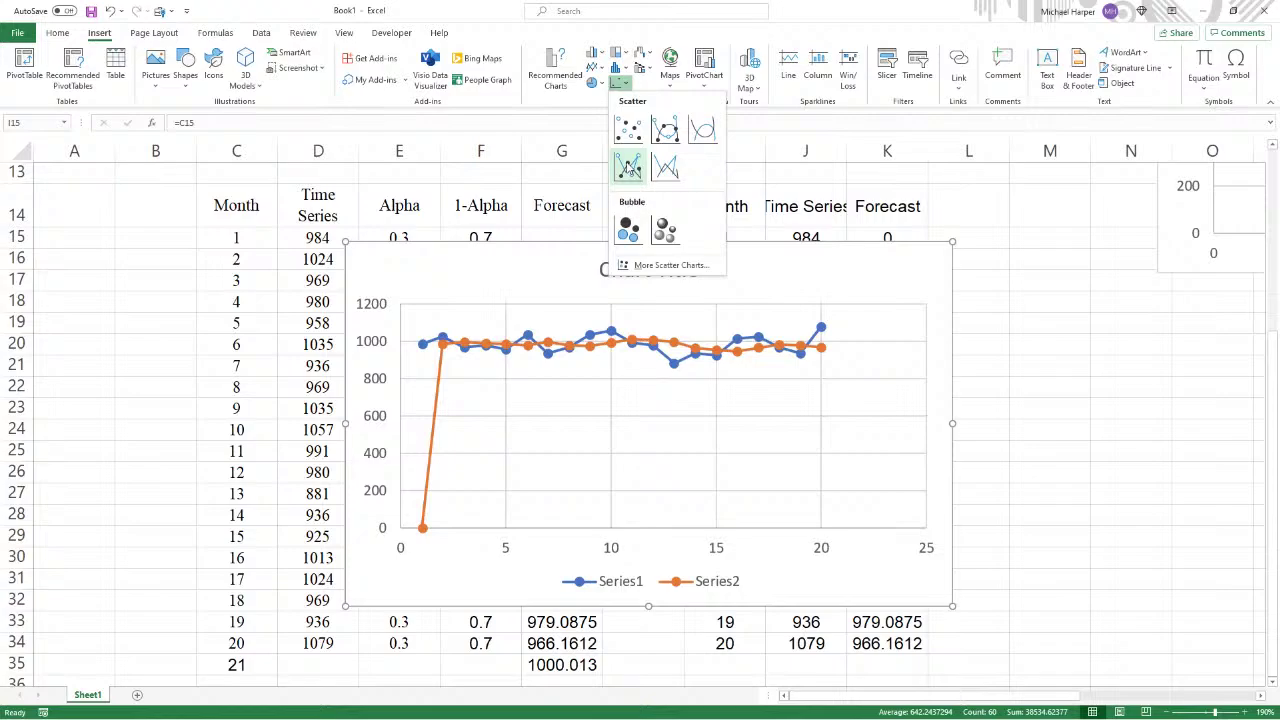
left_click(628, 167)
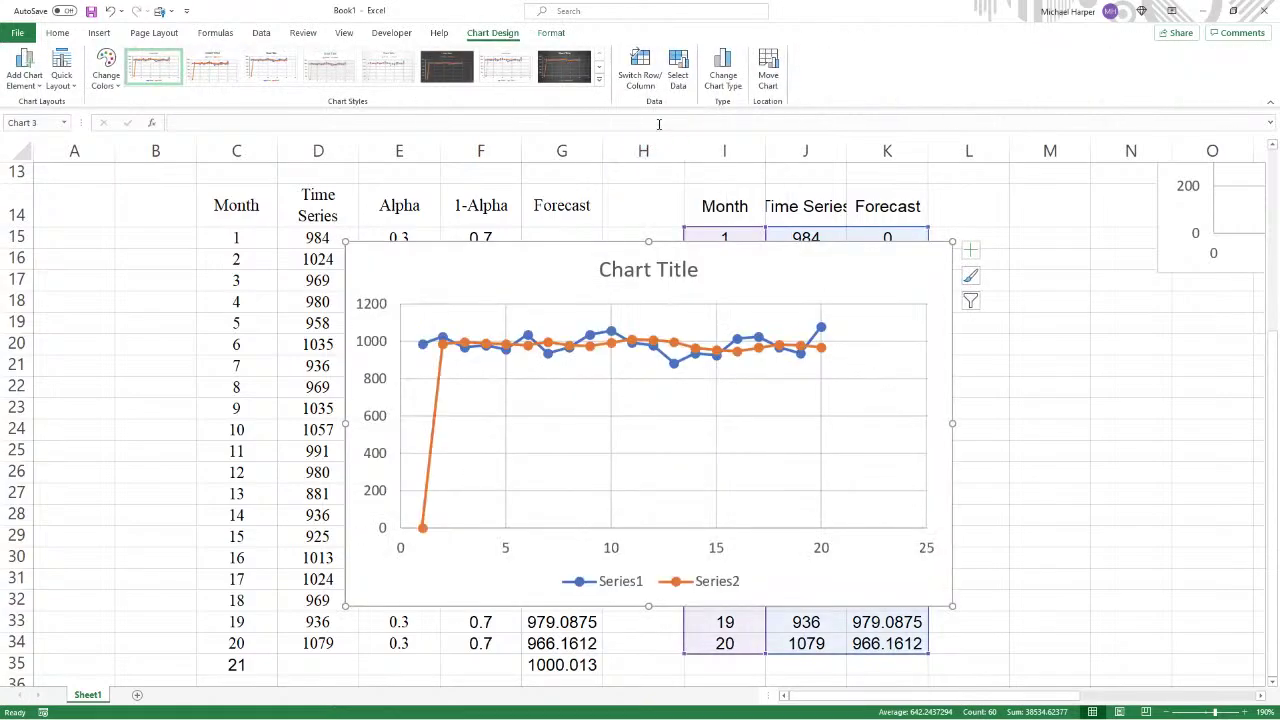
left_click_drag(557, 266, 244, 242)
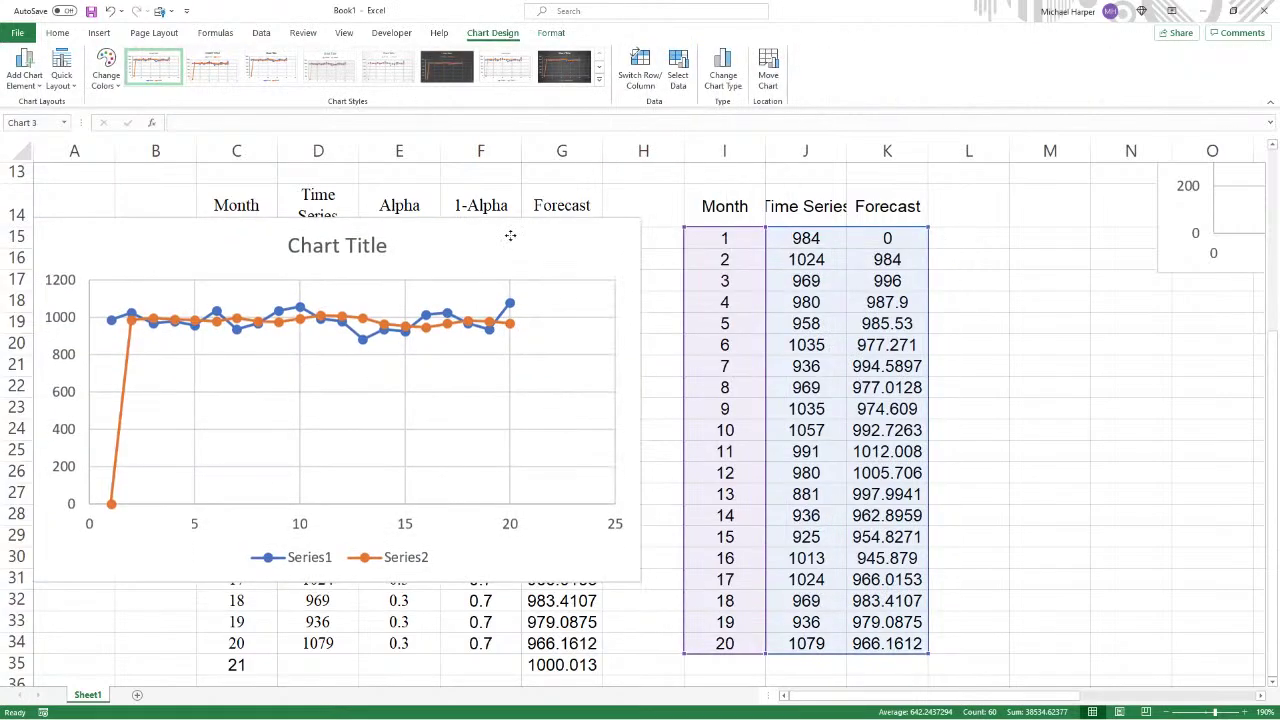
left_click_drag(510, 235, 566, 247)
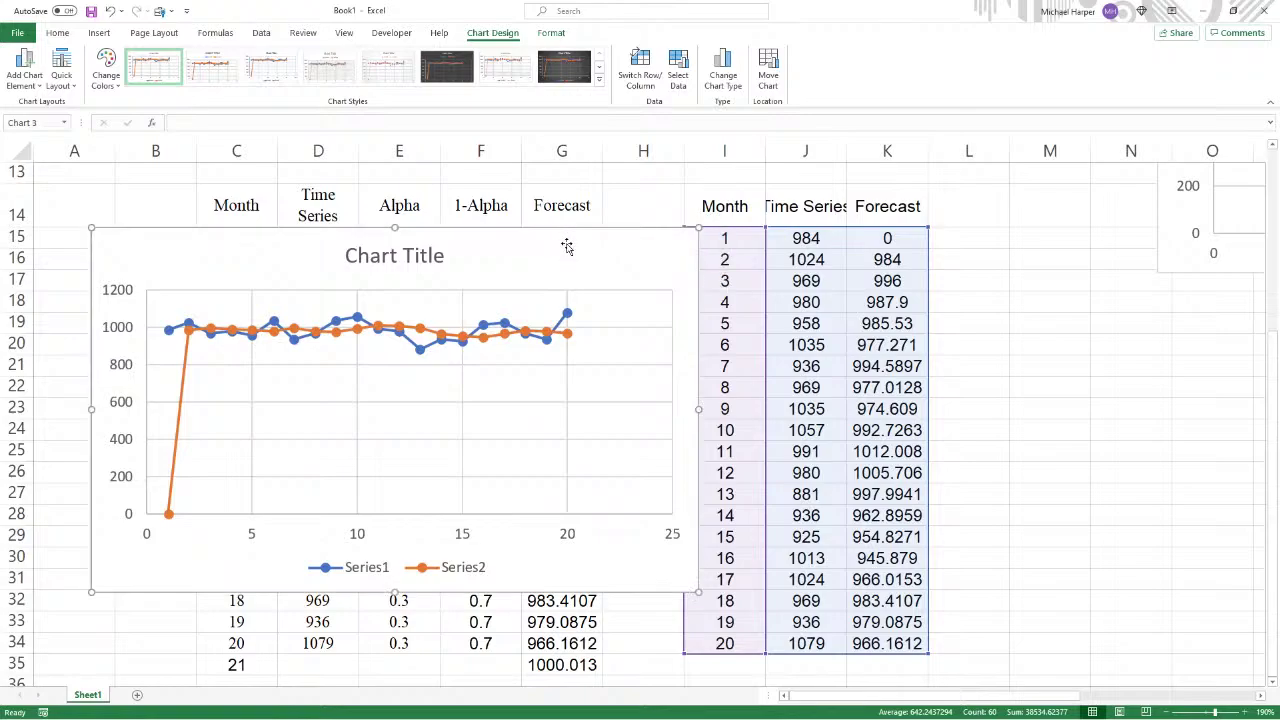
key("Delete")
left_click(992, 298)
left_click_drag(732, 260, 891, 641)
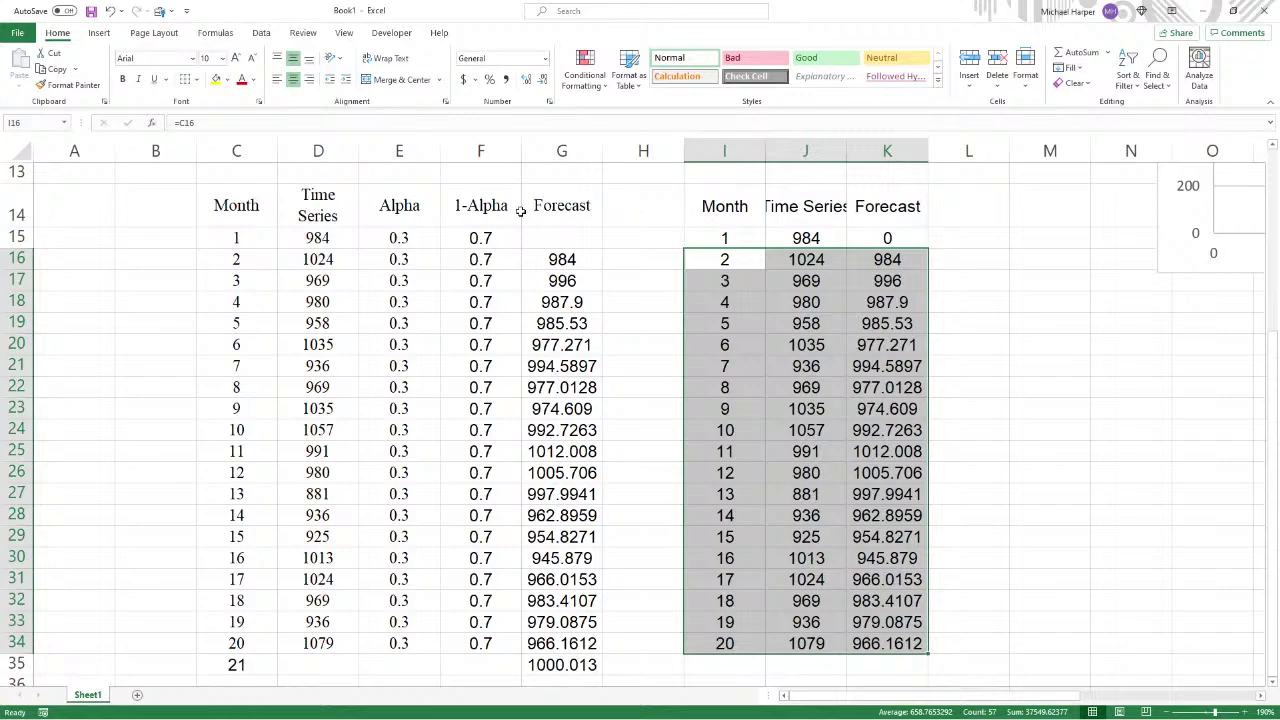
Step: Insert a Scatter with Lines and Markers chart of the time series and forecast
left_click(99, 33)
left_click(620, 84)
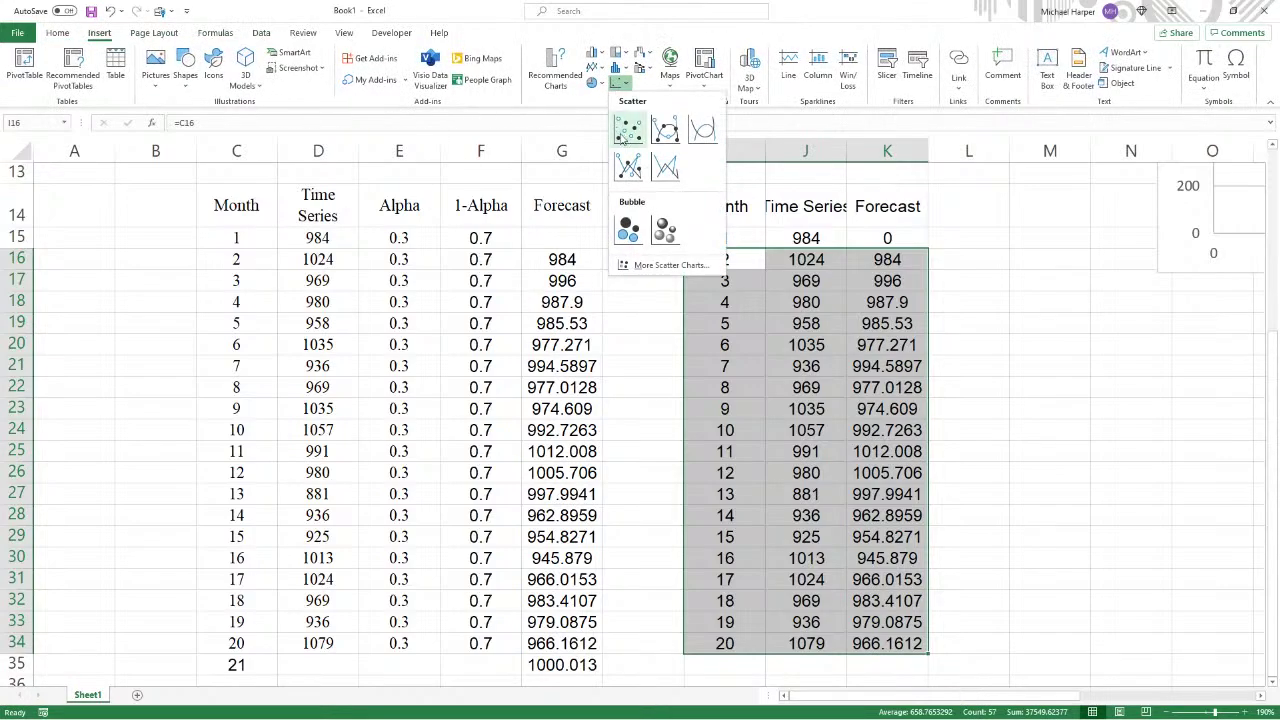
left_click(630, 168)
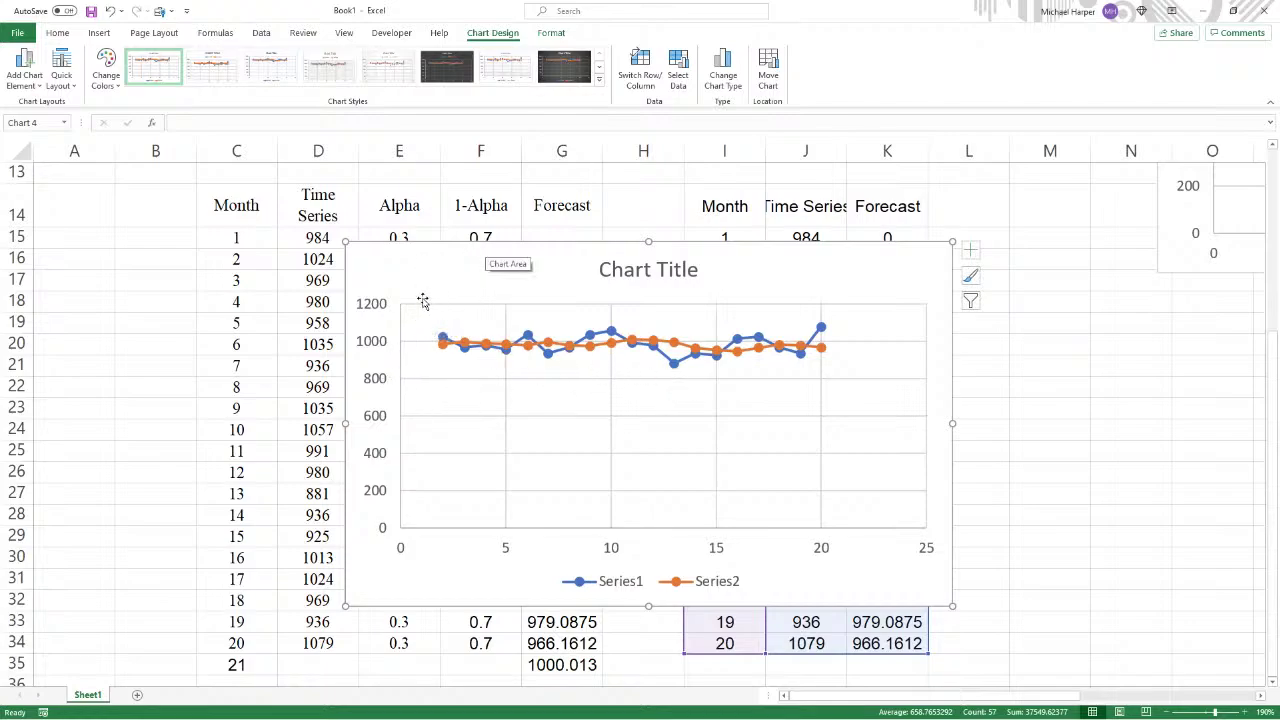
Step: Set the vertical axis minimum to 850 and move the chart left over columns B–I
double_click(378, 345)
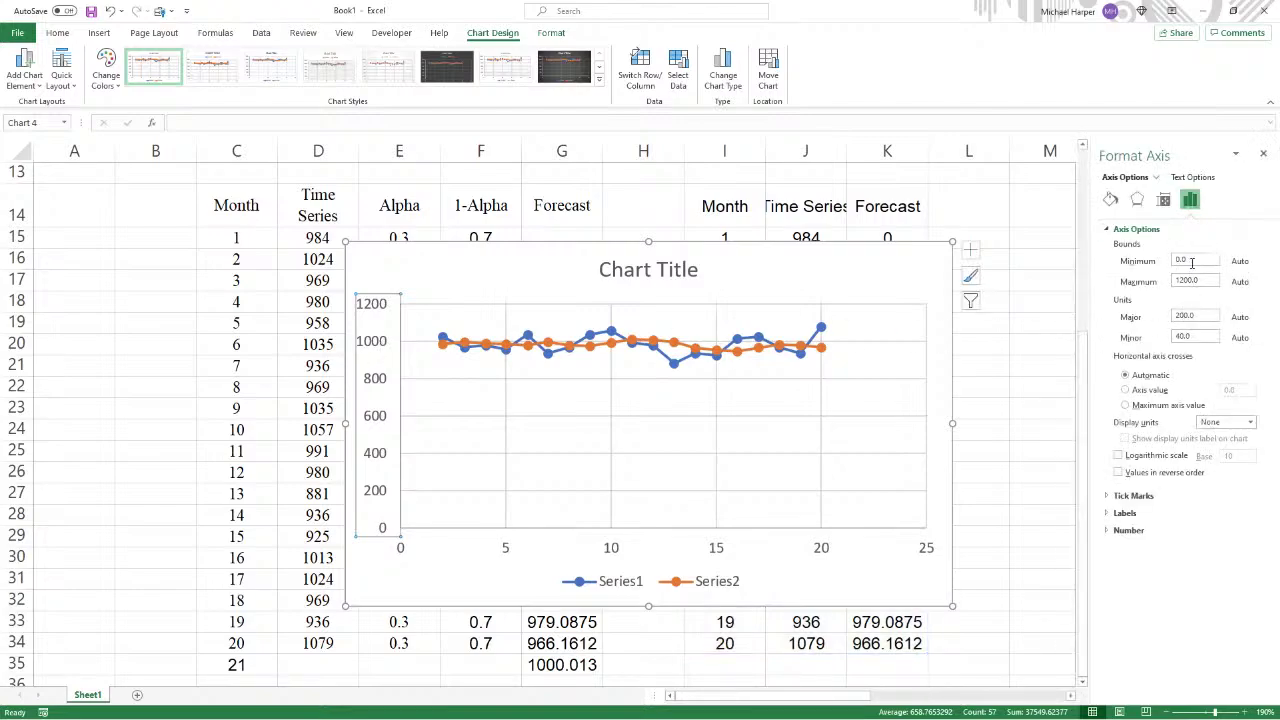
left_click_drag(1191, 262, 1139, 264)
type("800")
key("Return")
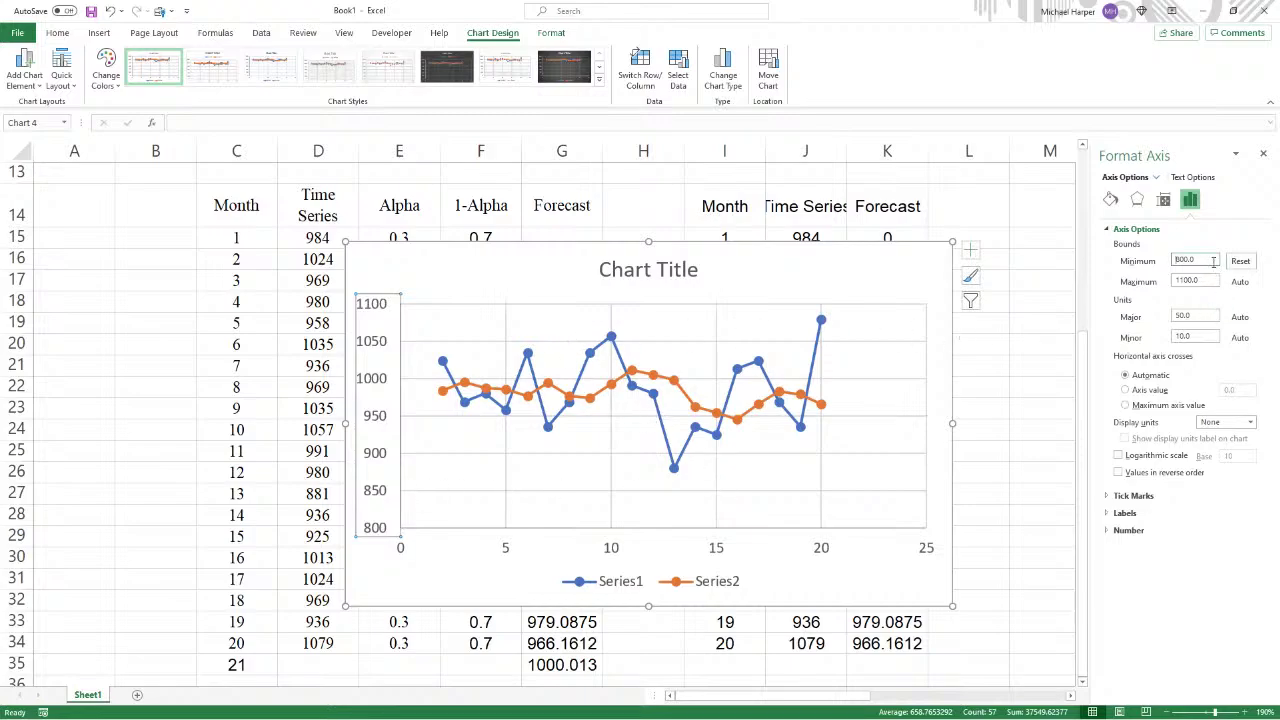
left_click_drag(1213, 261, 1150, 258)
type("850")
key("Return")
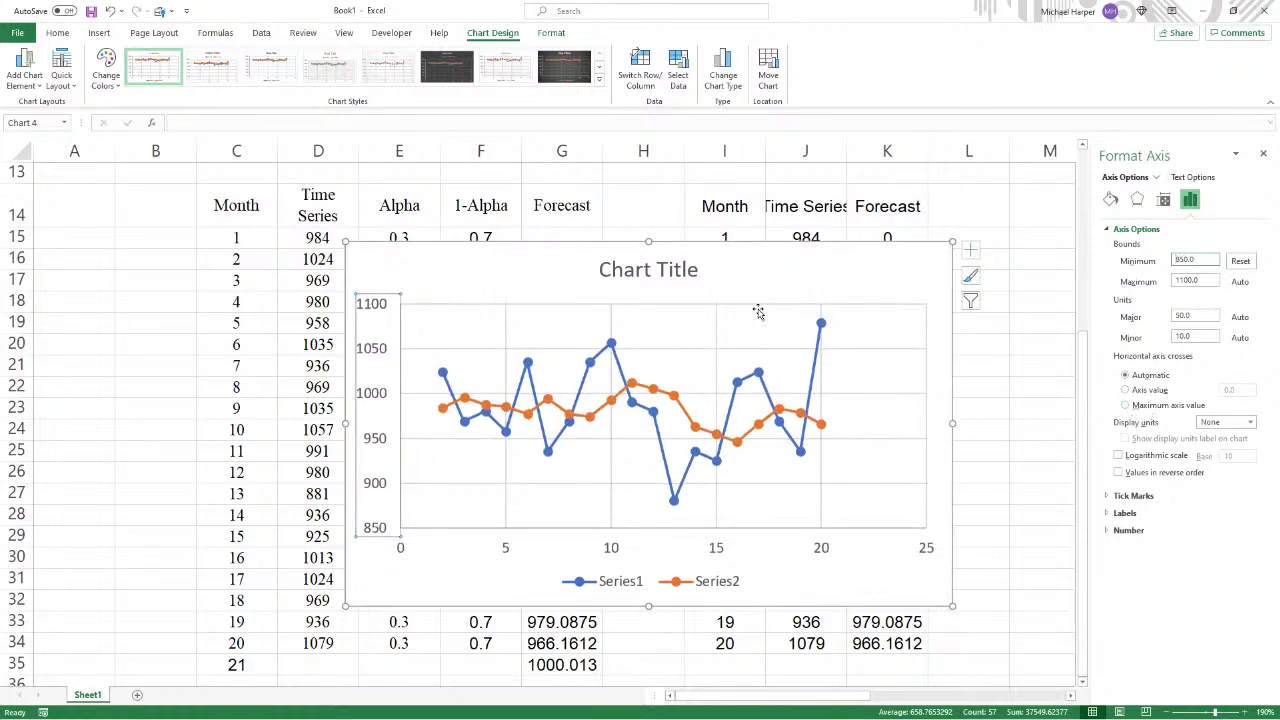
left_click_drag(544, 247, 367, 265)
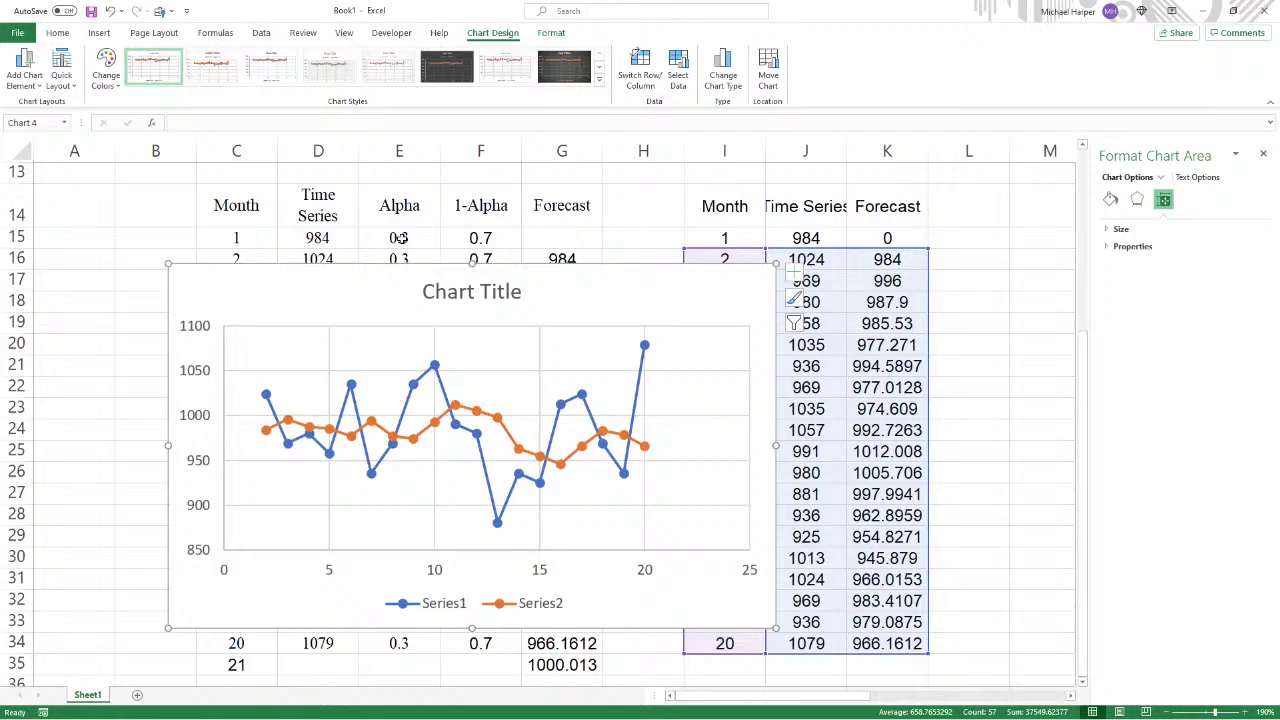
left_click(400, 238)
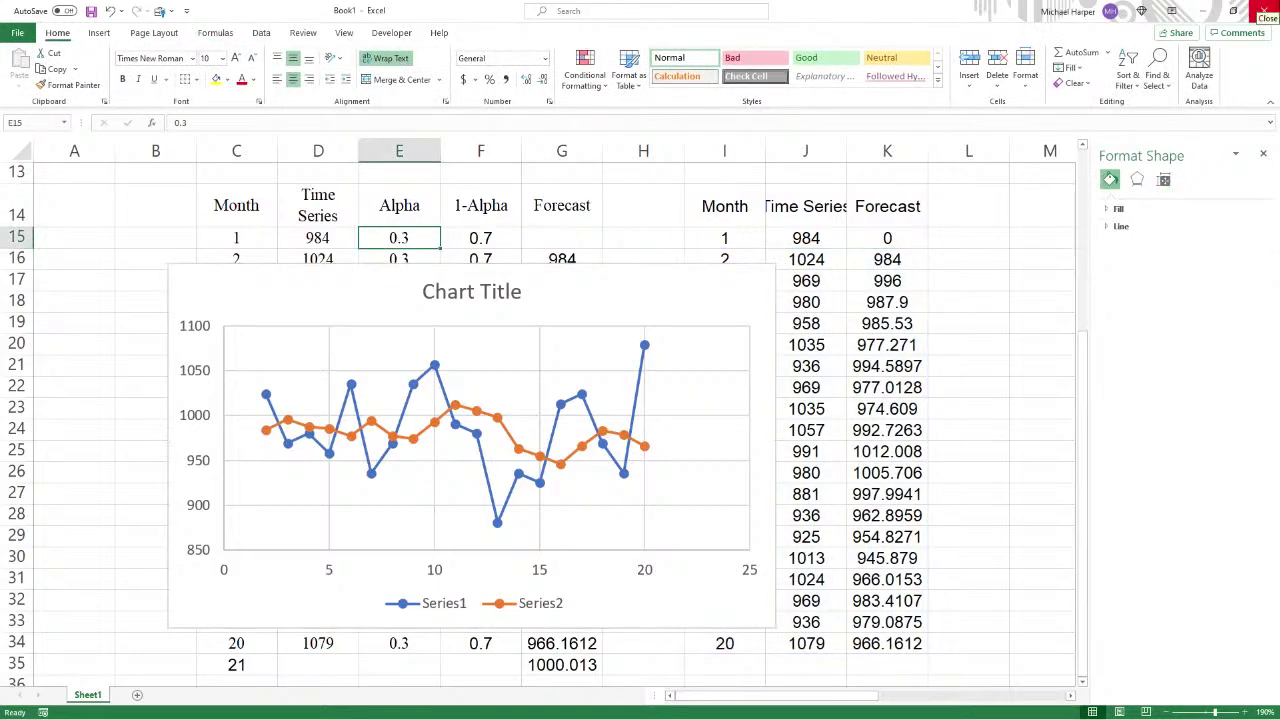
type("0.5")
key("ctrl+Return")
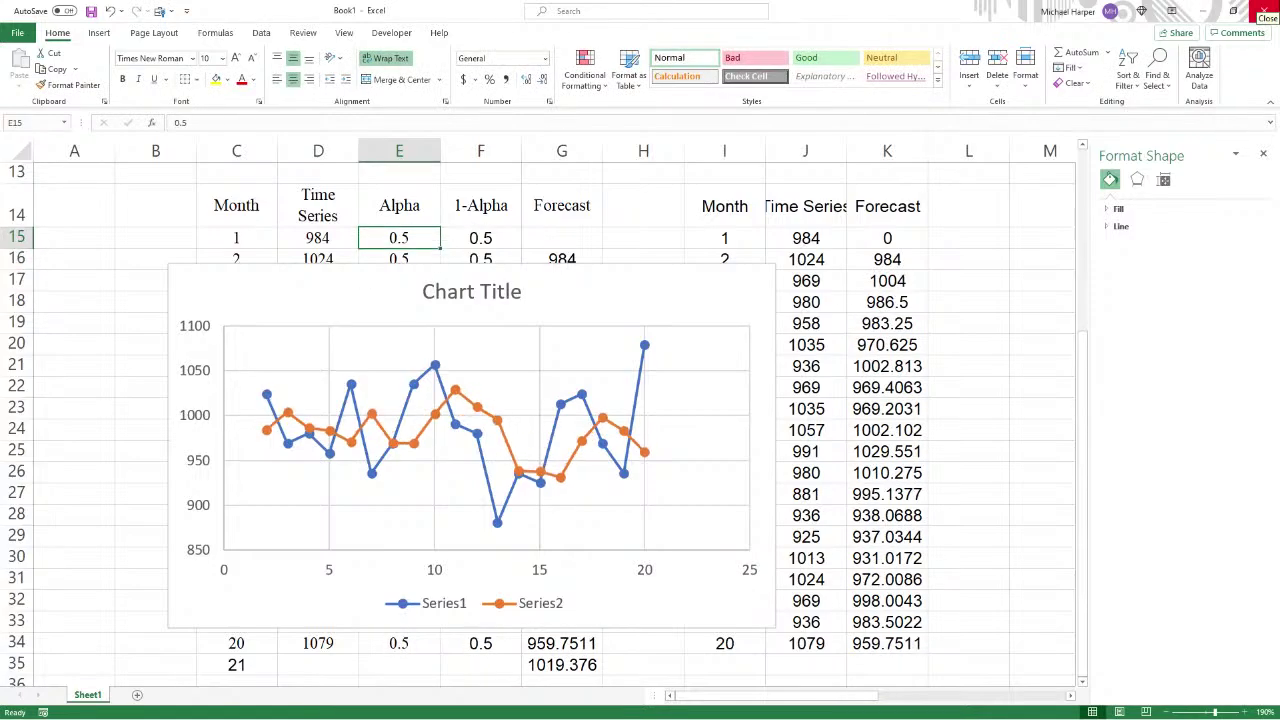
type("0.7")
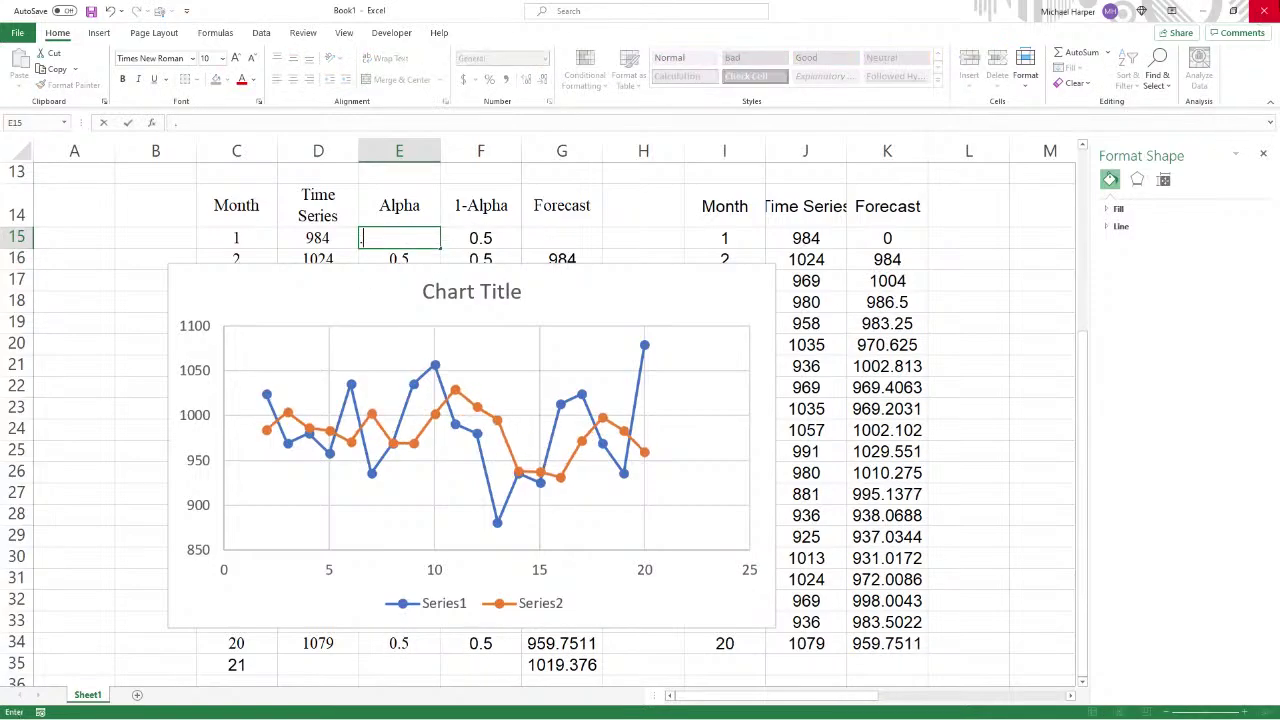
key("ctrl+Return")
type("0.9")
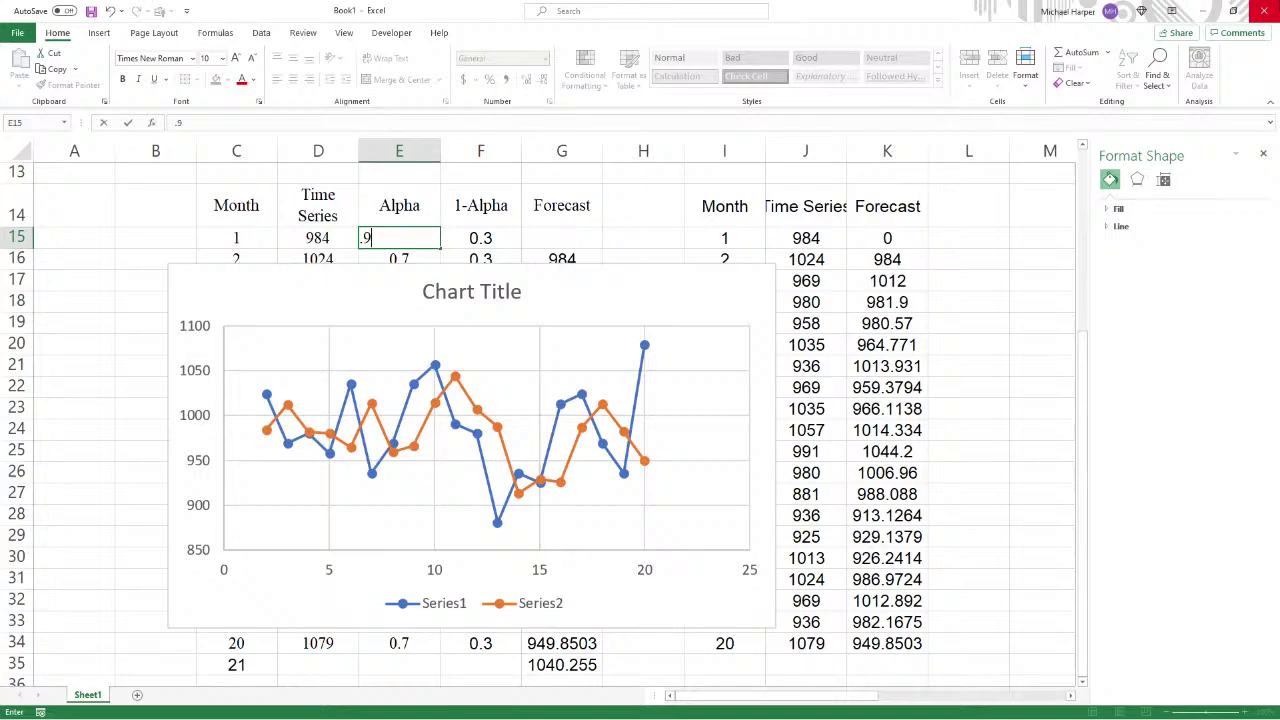
key("ctrl+Return")
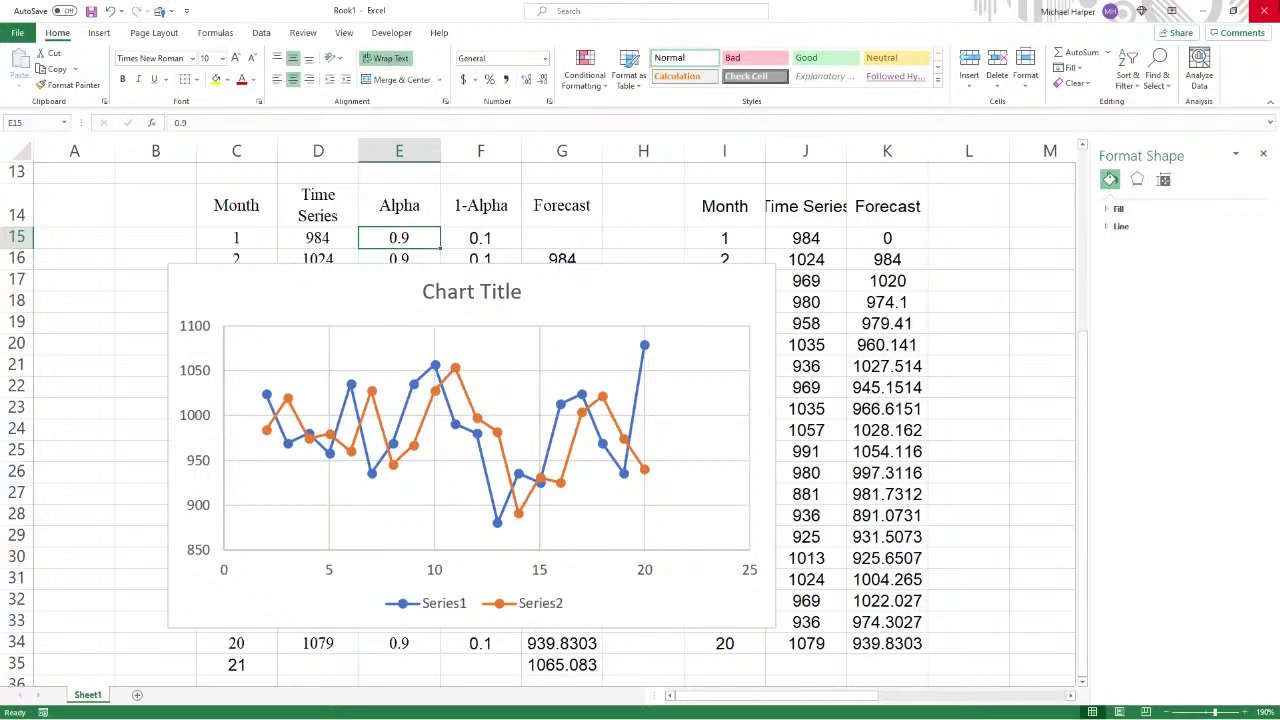
type("0.3")
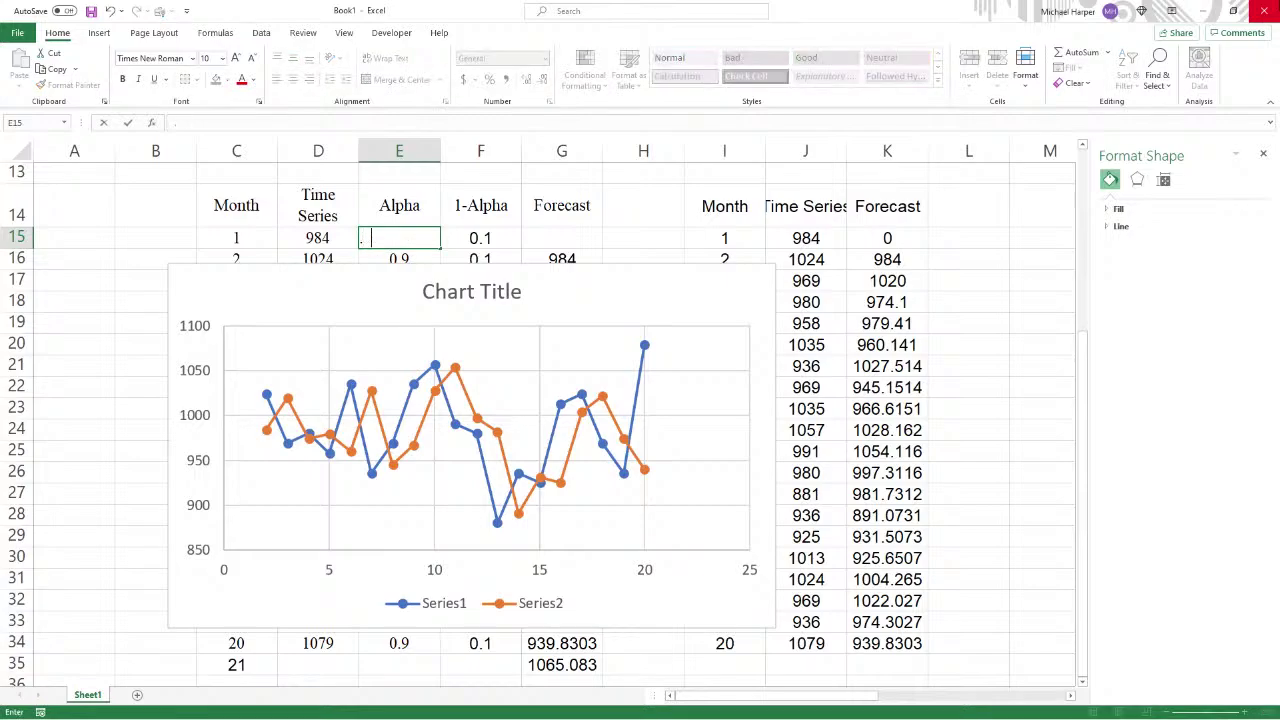
key("ctrl+Return")
type(".2")
key("ctrl+Return")
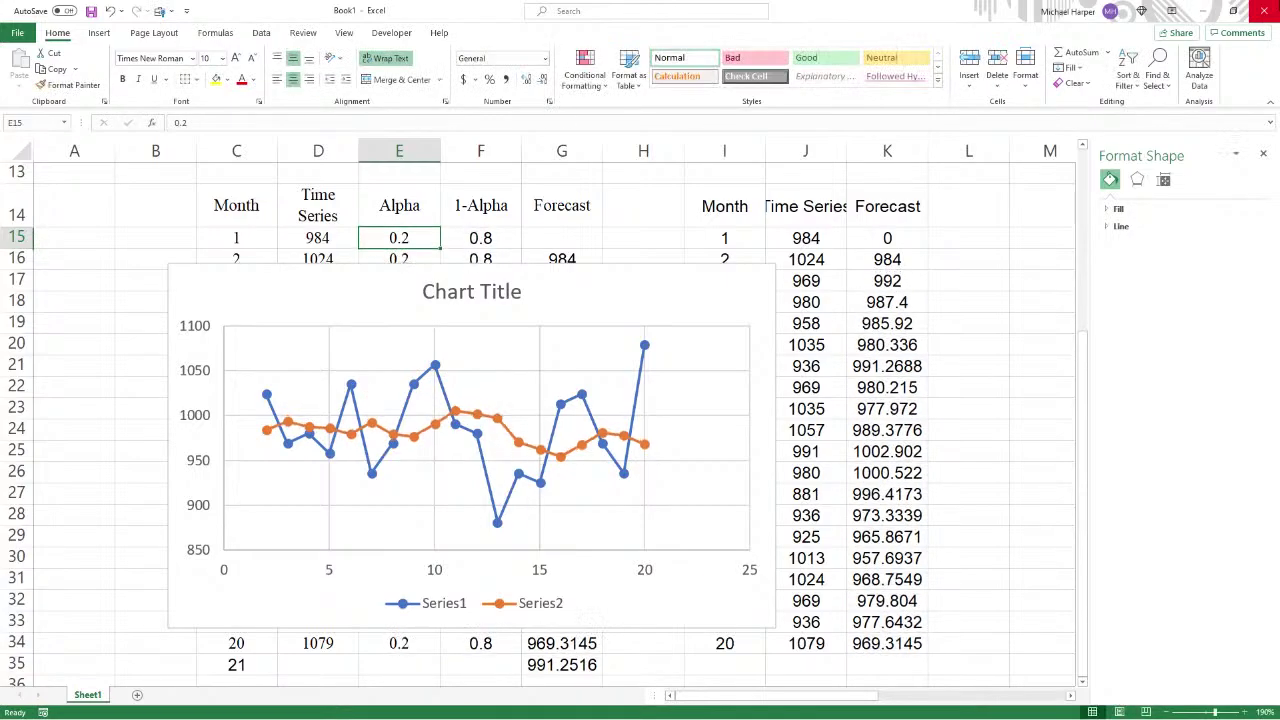
type(".1")
key("ctrl+Return")
type("0.05")
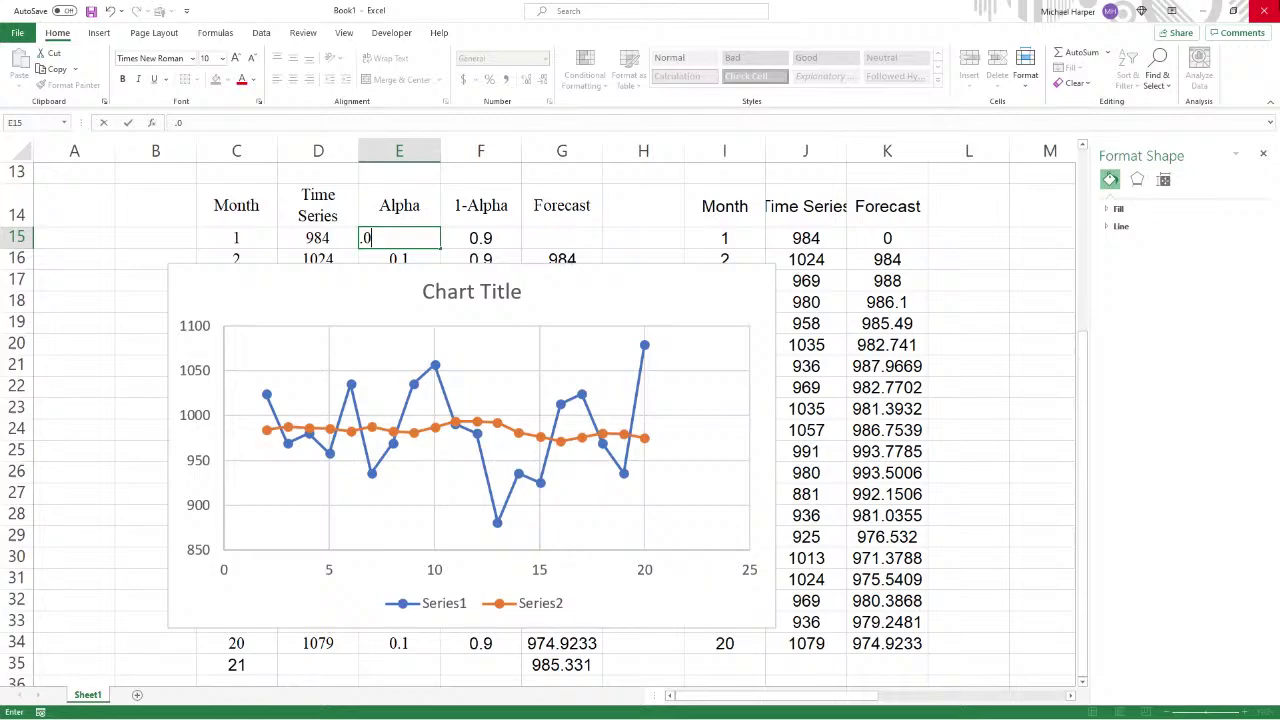
key("ctrl+Return")
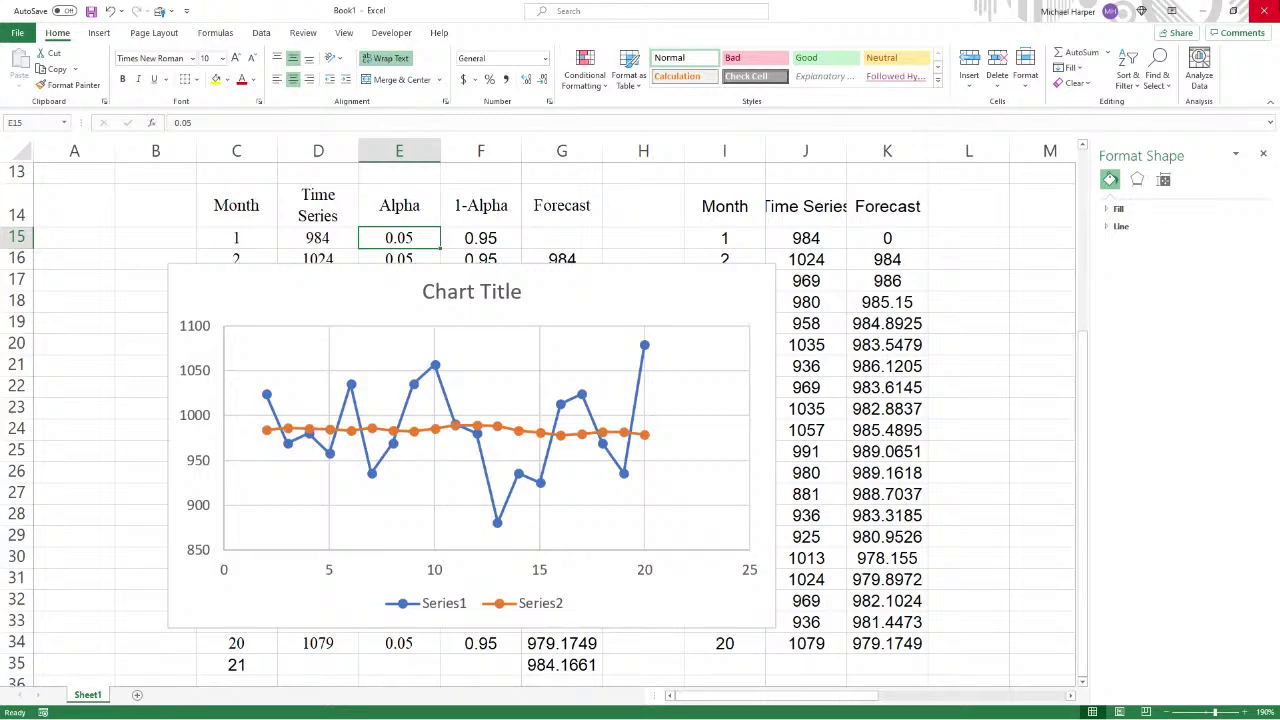
type(".")
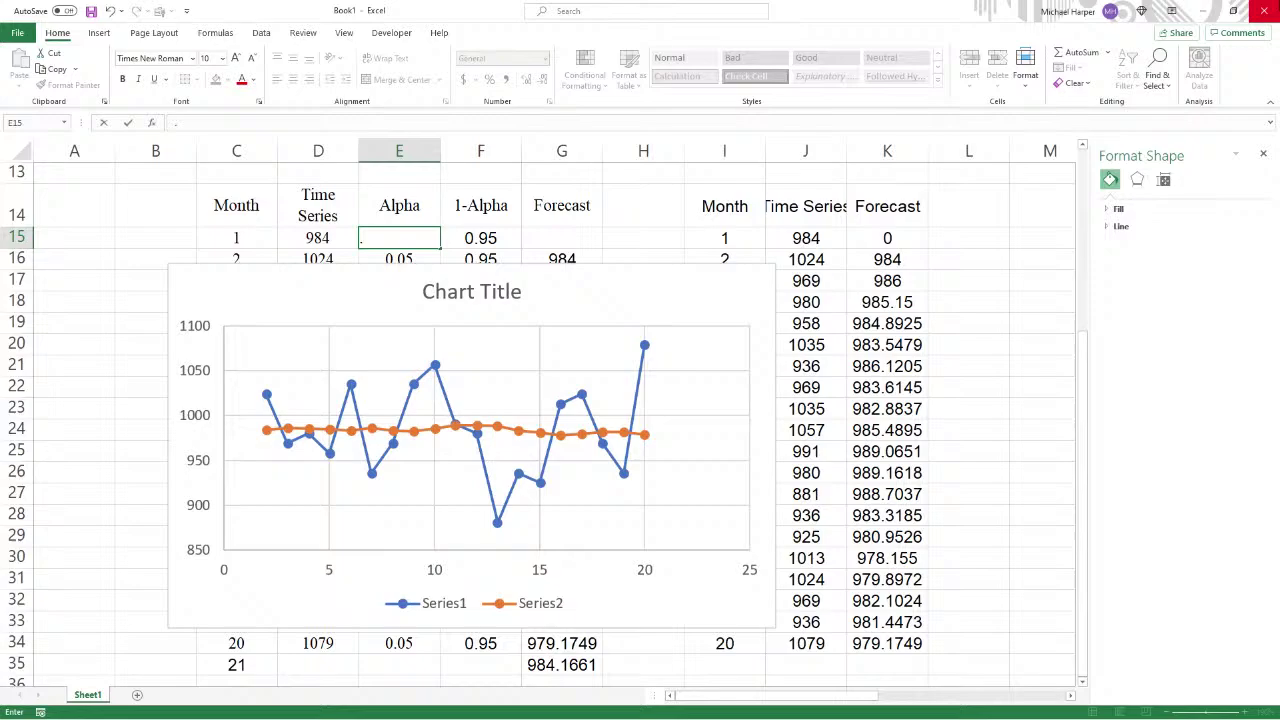
type("9")
key("ctrl+Return")
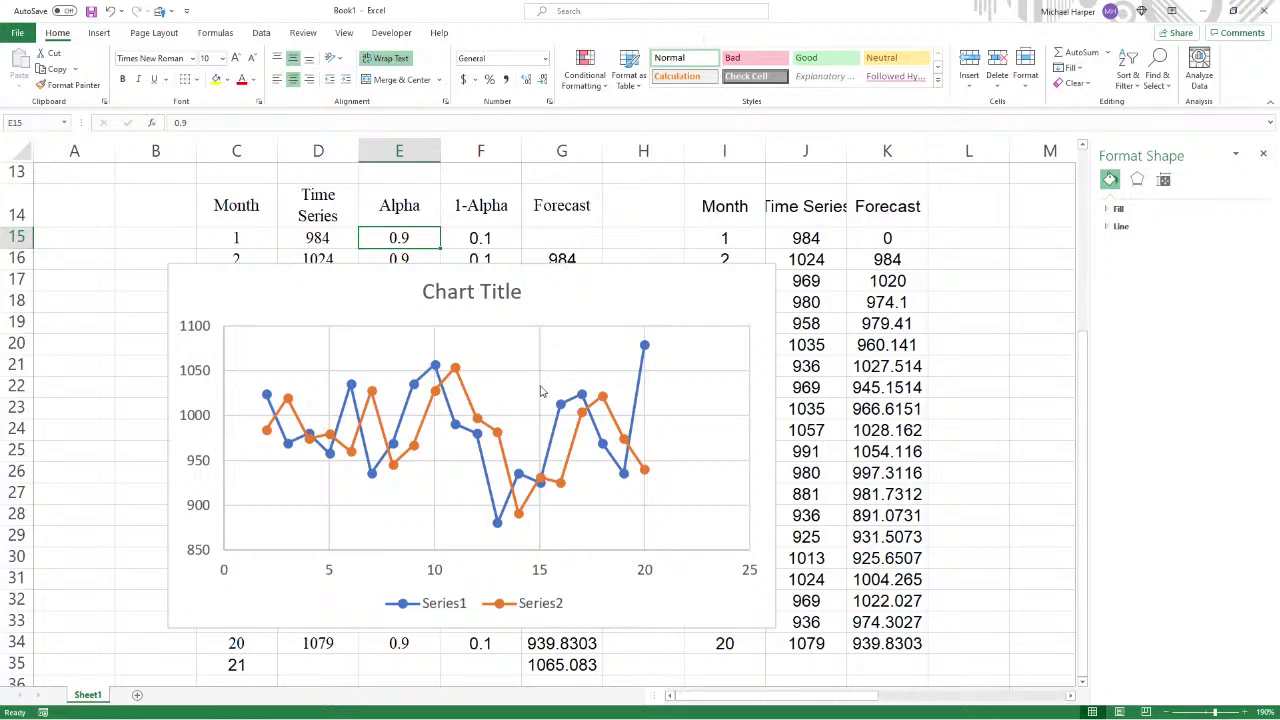
mouse_move(448, 386)
type("1")
key("ctrl+Return")
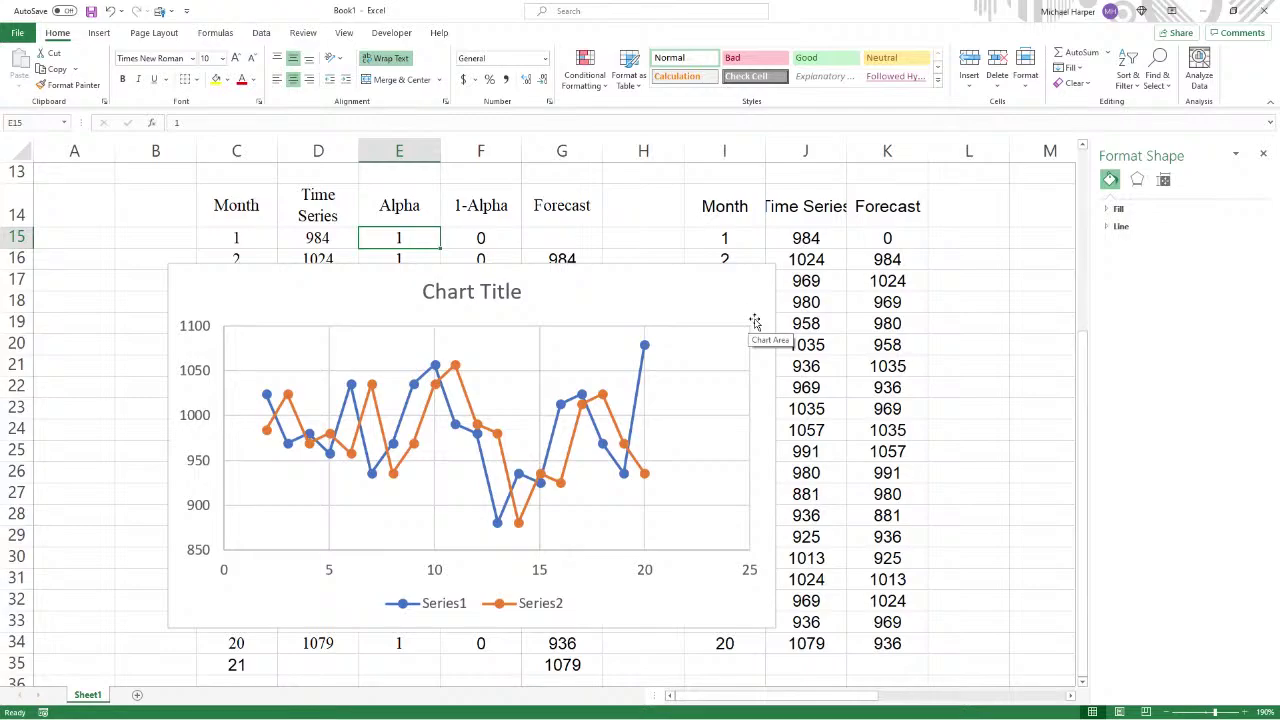
type(".3")
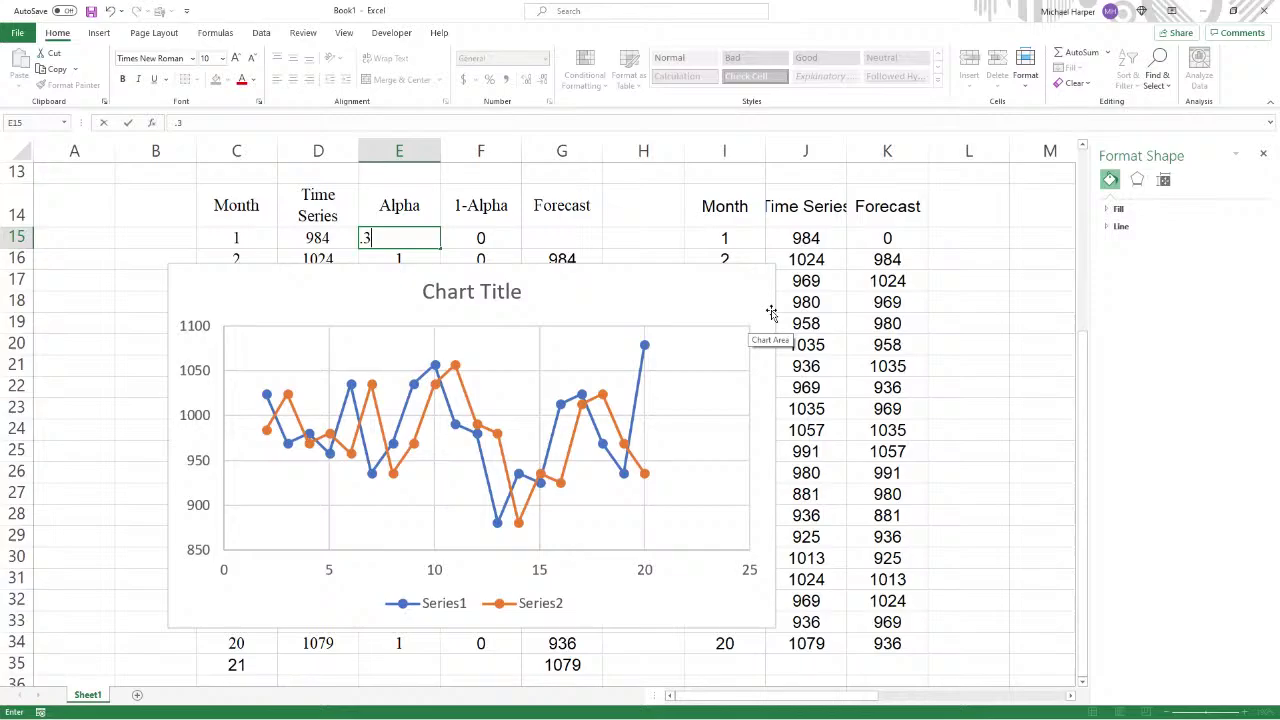
key("ctrl+Return")
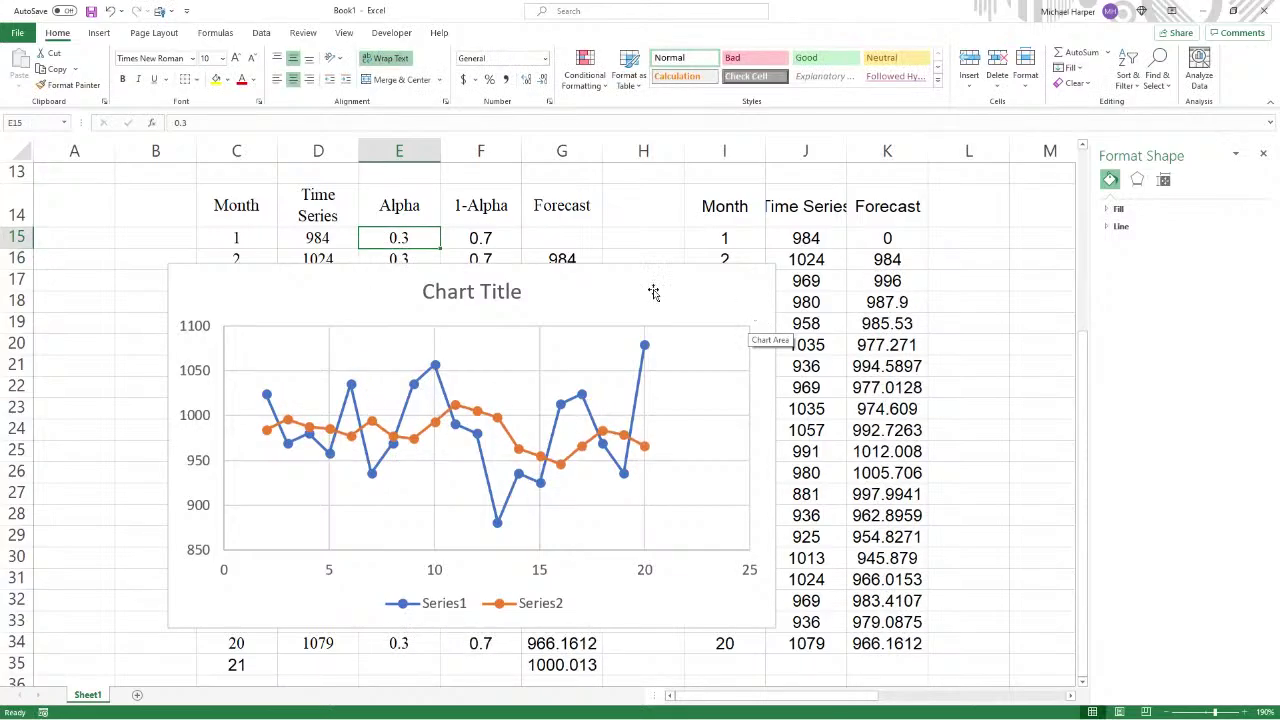
Step: Switch to the Word forecasting homework and scroll down to Question 1
key("alt+Tab")
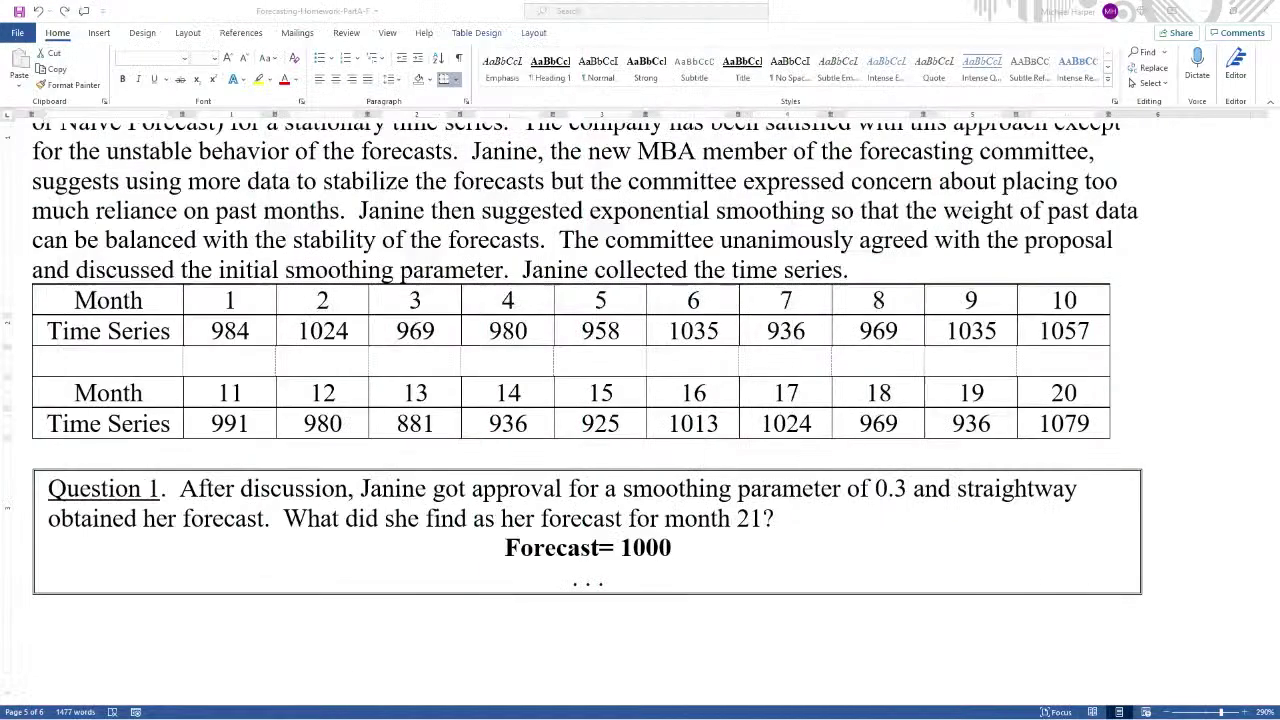
scroll(688, 227, "up", 3)
scroll(688, 227, "down", 1)
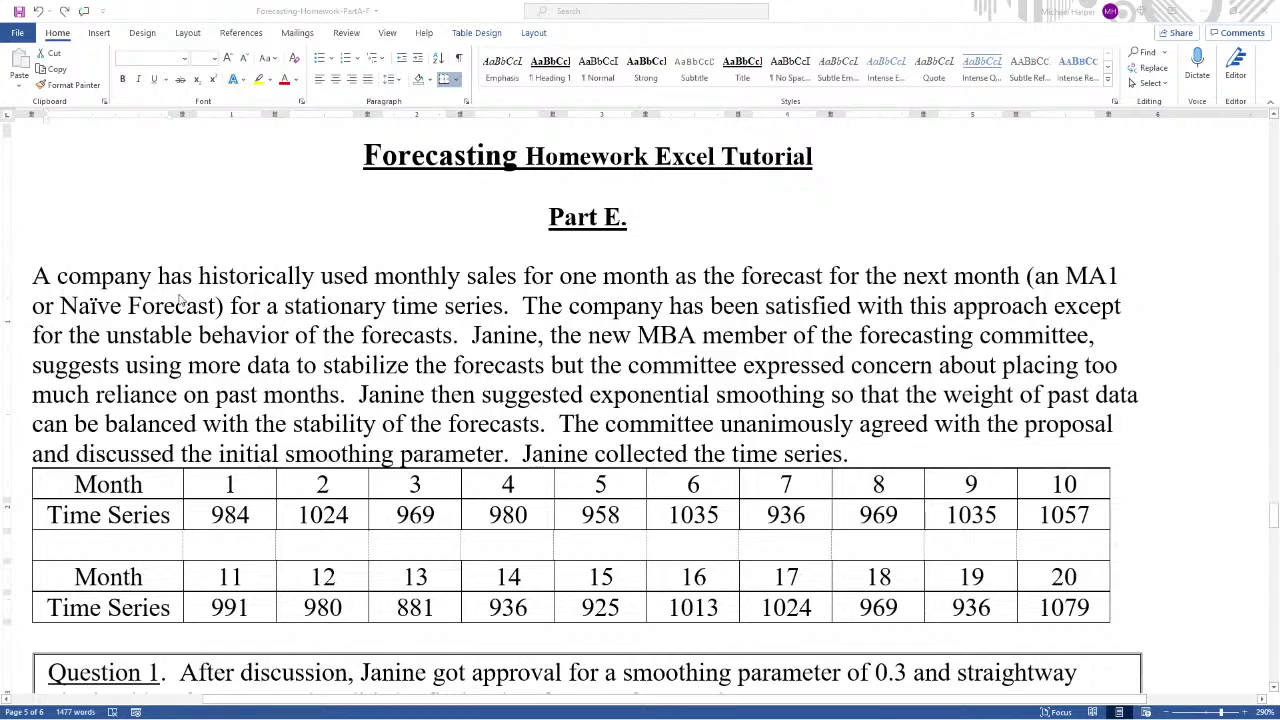
scroll(190, 308, "down", 1)
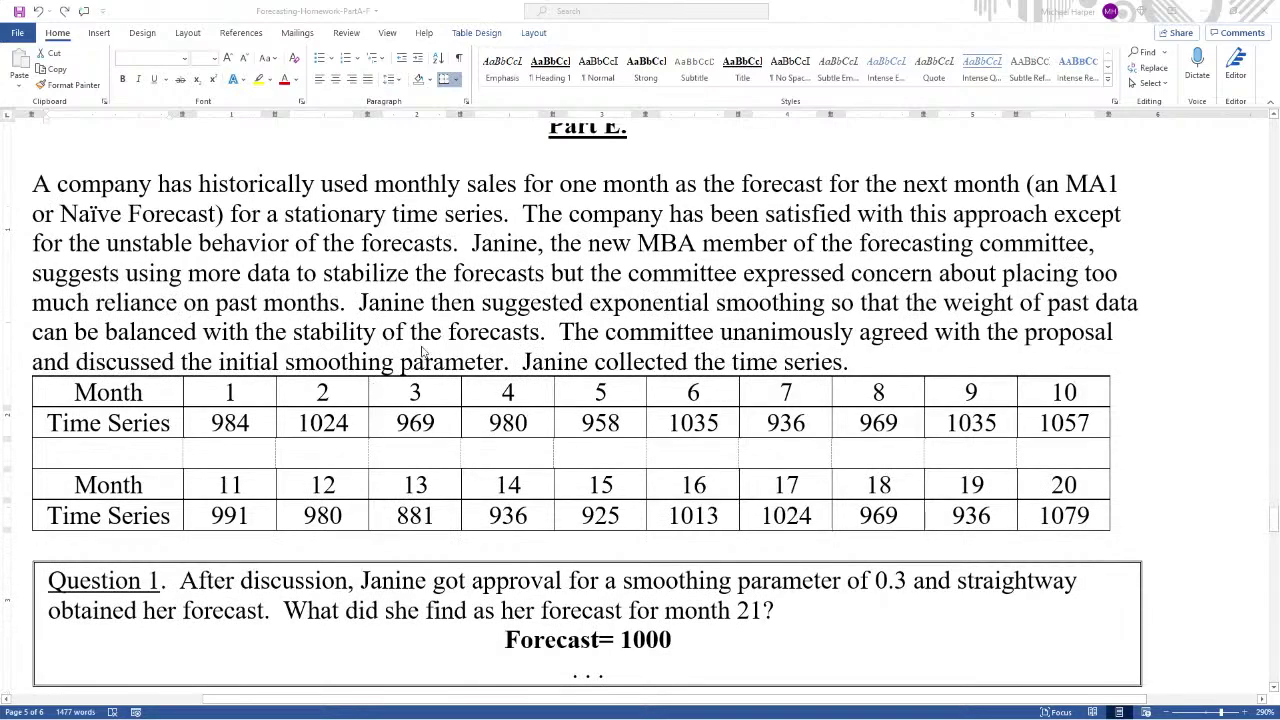
scroll(632, 313, "down", 2)
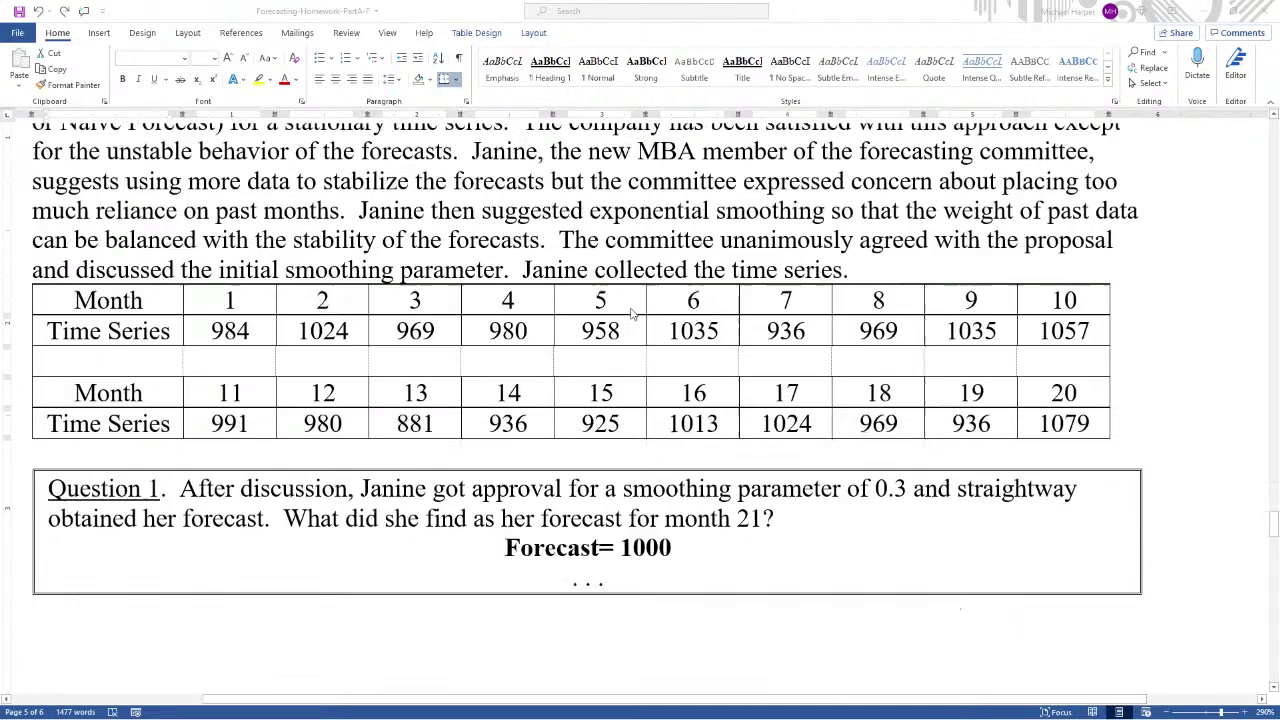
Step: Highlight the 0.3 smoothing parameter and the 'Forecast= 1000' answer, then scroll back up
left_click_drag(623, 397, 907, 400)
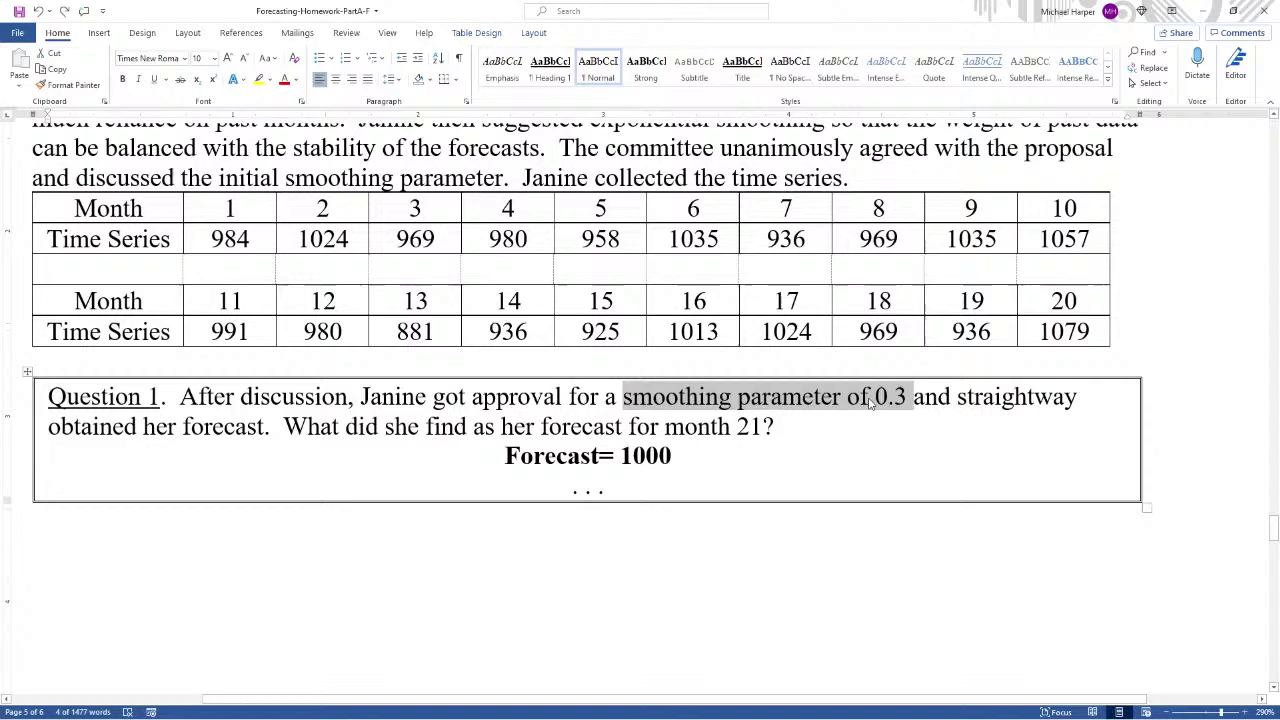
left_click_drag(701, 449, 495, 452)
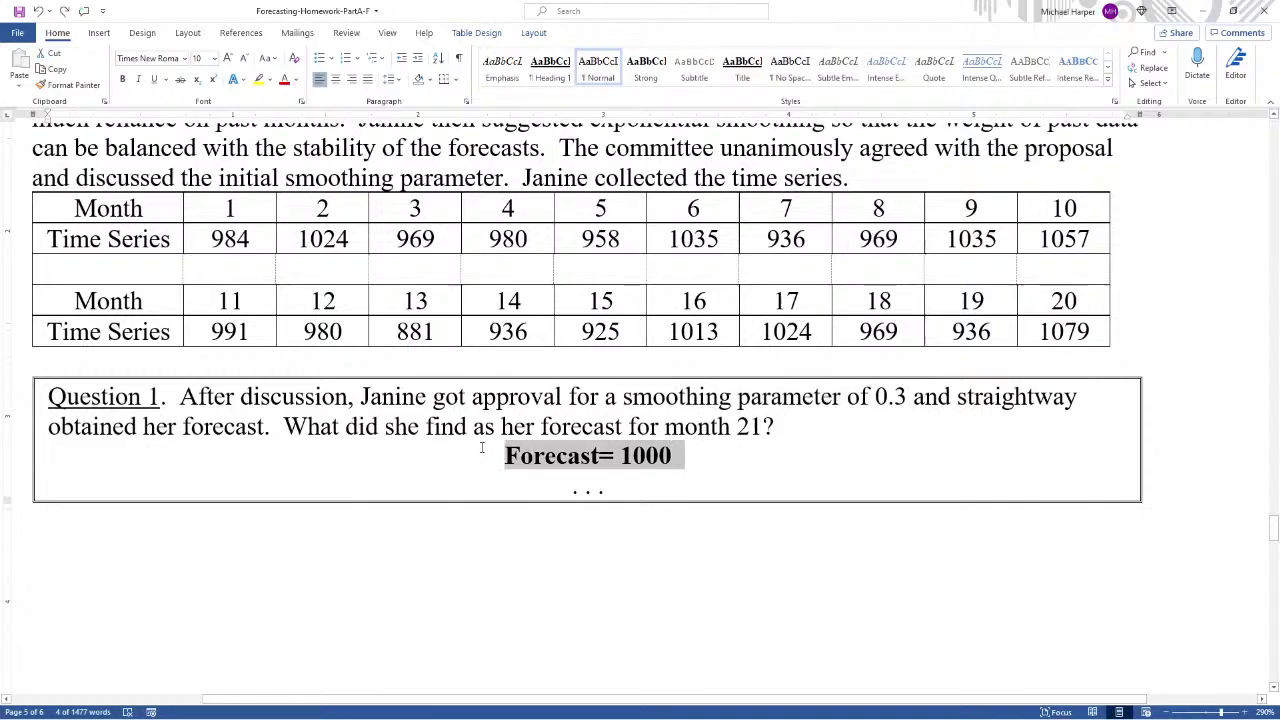
scroll(600, 450, "up", 5)
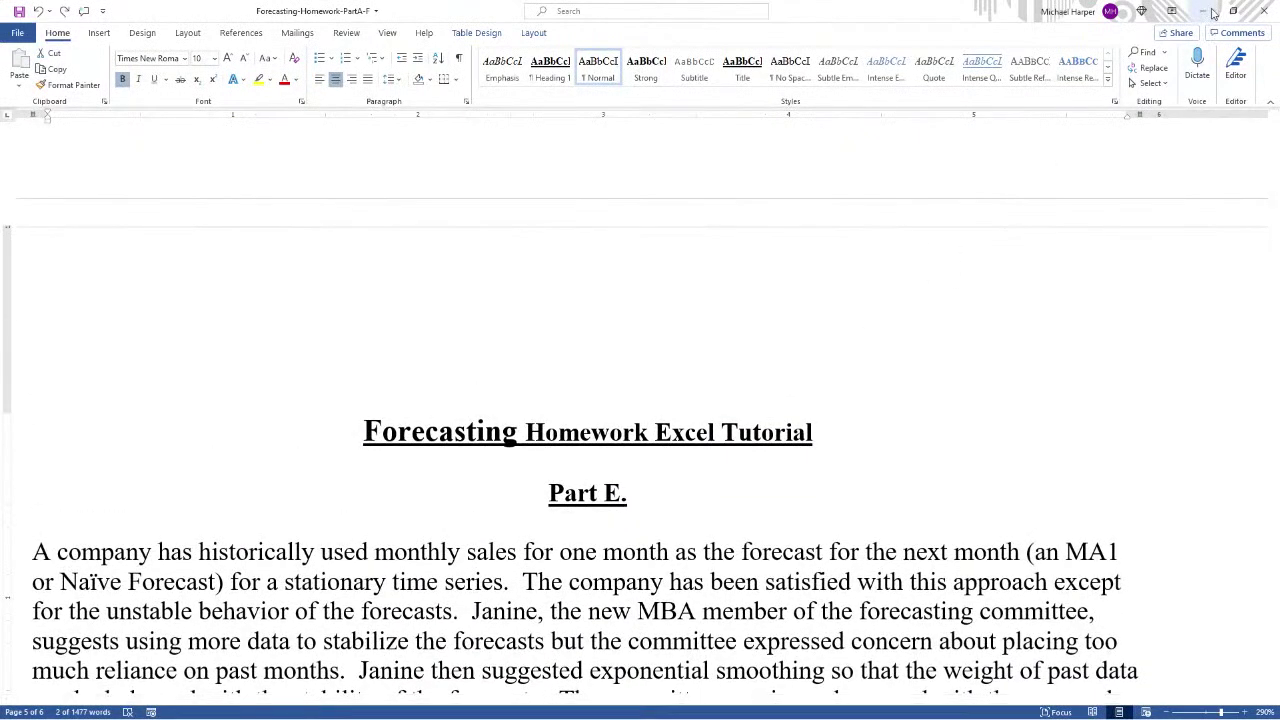